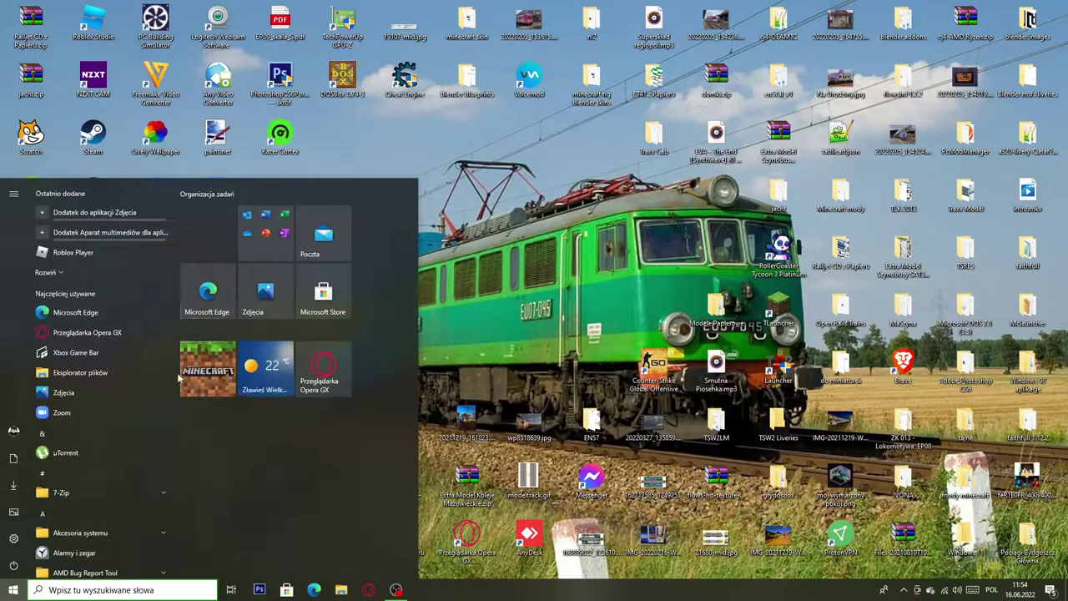
# Step: Find the MaSzyna folder, launch Starter.exe from it and close the folder window
pyautogui.write('maszyna')
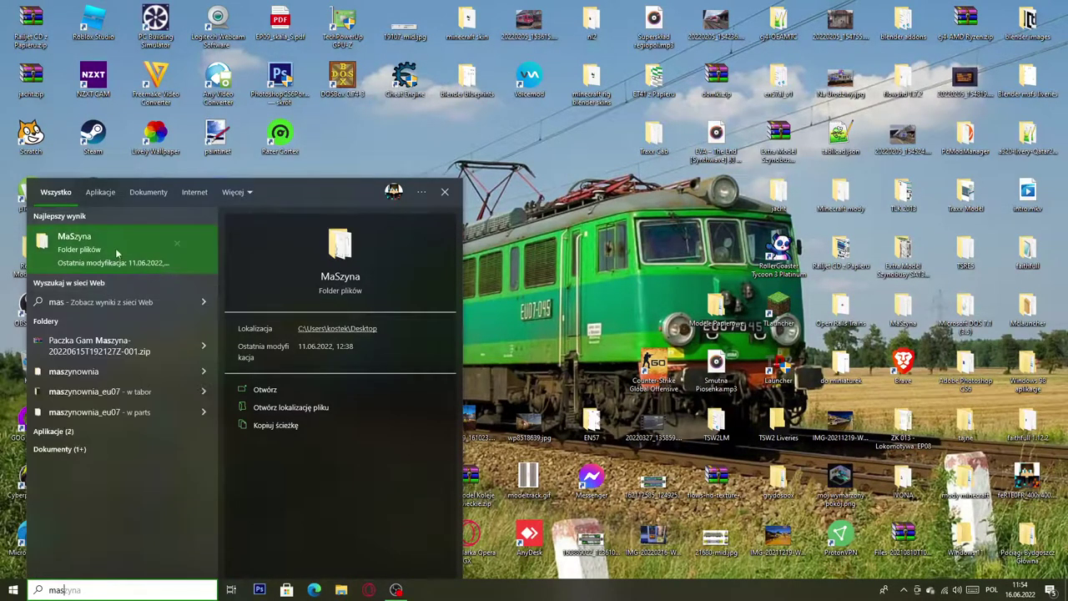
pyautogui.click(106, 238)
pyautogui.scroll(-20, 660, 423)
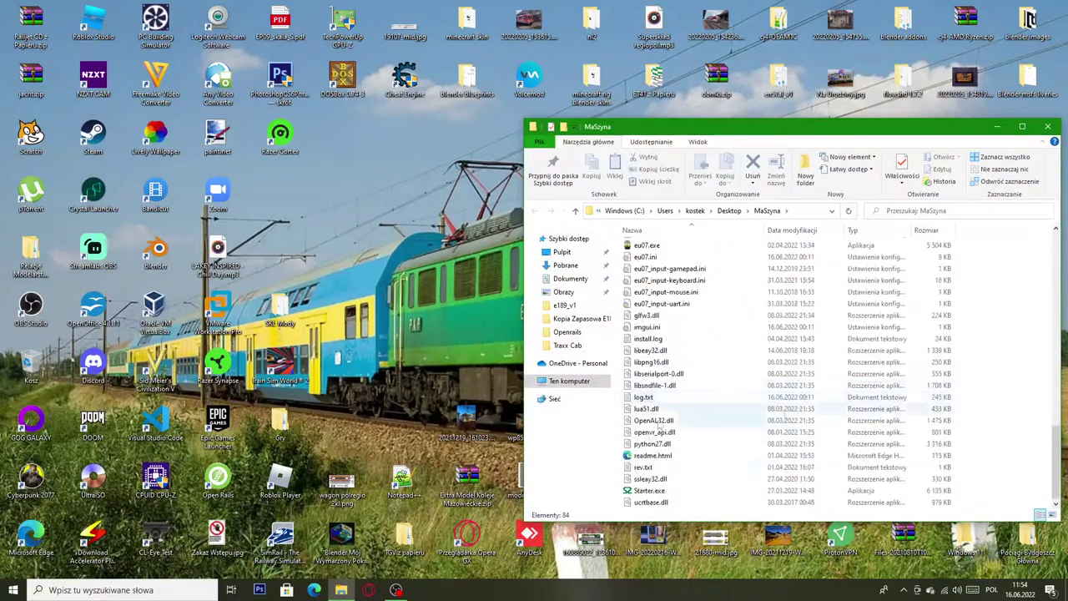
pyautogui.click(654, 490)
pyautogui.doubleClick(651, 492)
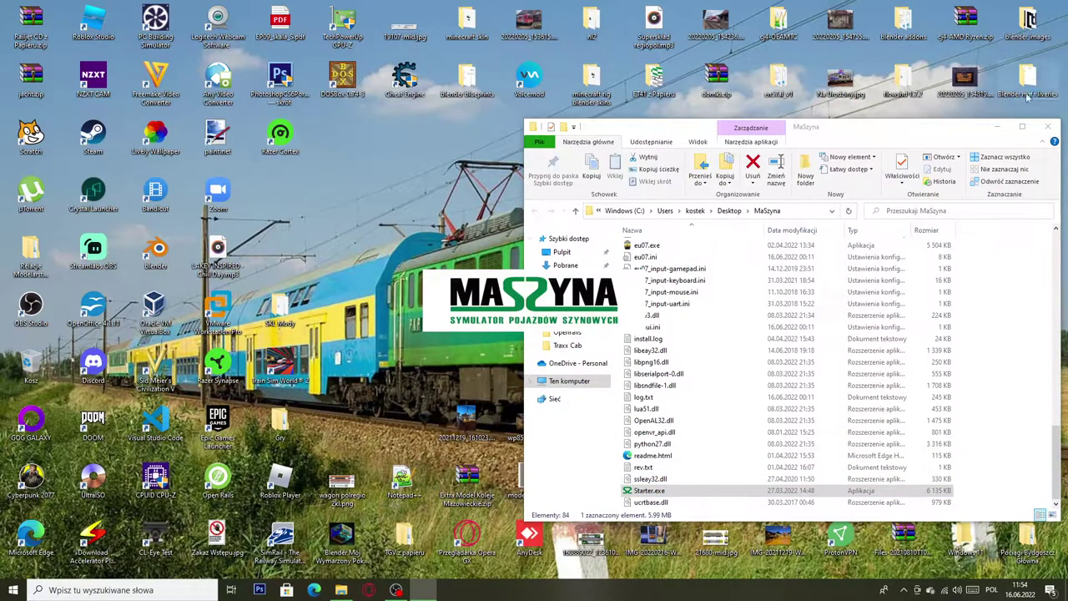
pyautogui.click(1049, 125)
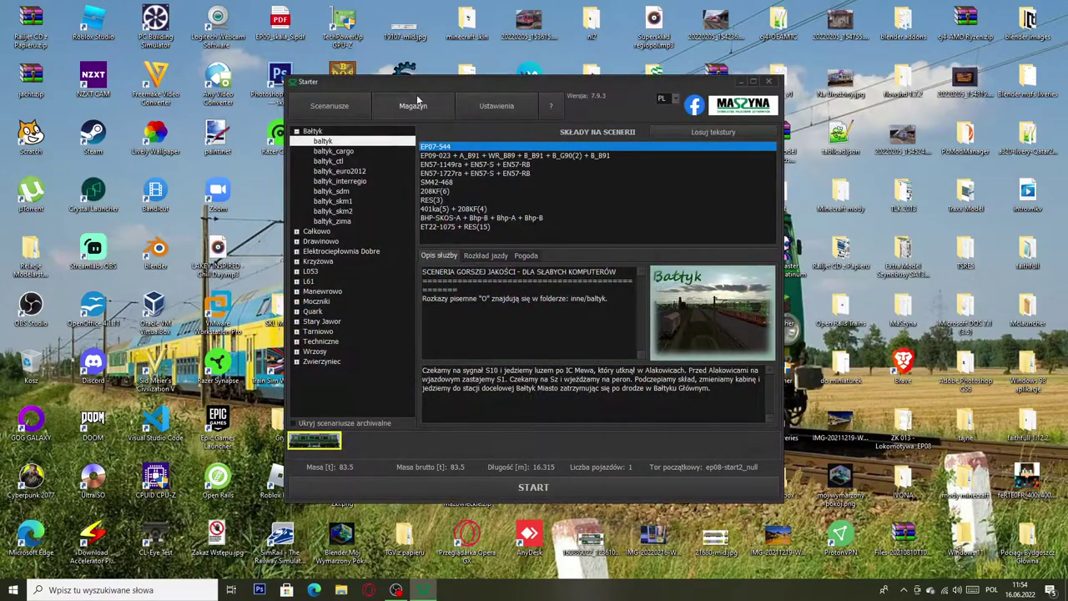
# Step: Browse the electric locomotives in the vehicle depot, examining the EU44 type and the individual EU160 vehicles
pyautogui.click(413, 106)
pyautogui.scroll(-5, 375, 209)
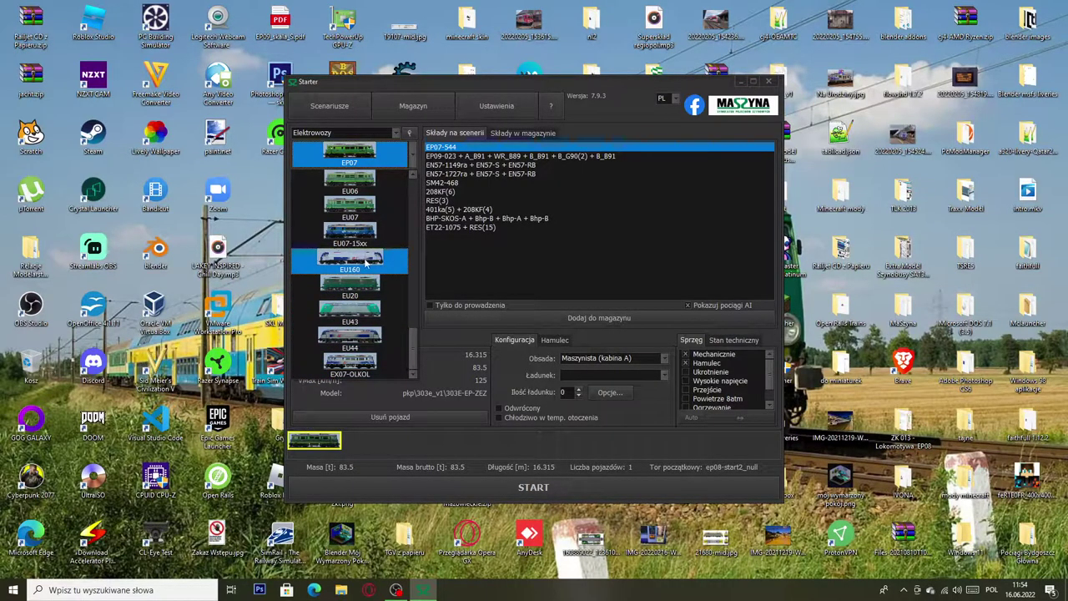
pyautogui.click(349, 332)
pyautogui.click(359, 146)
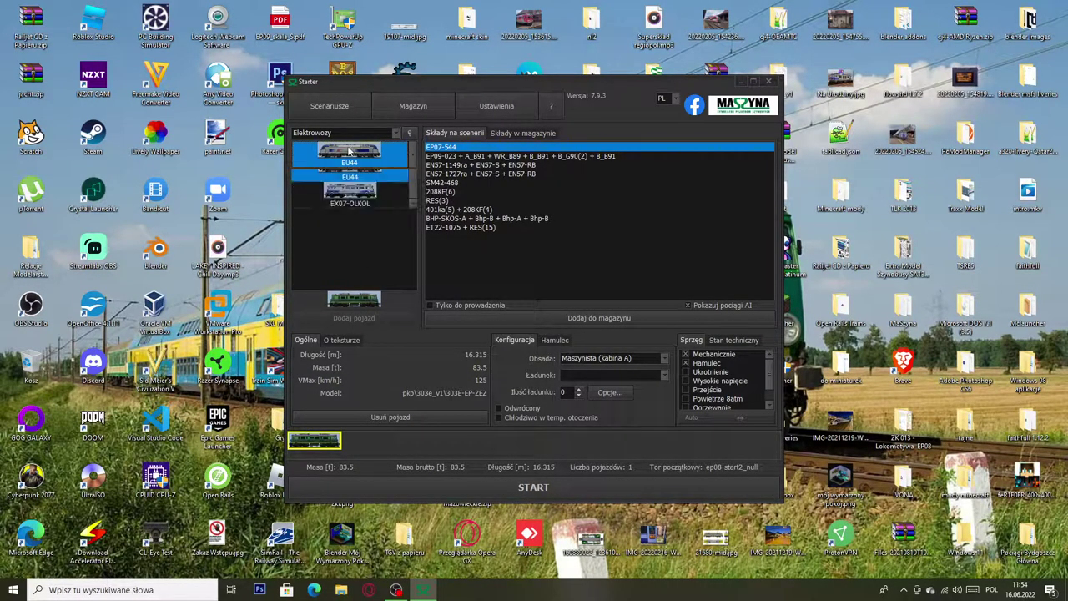
pyautogui.click(343, 263)
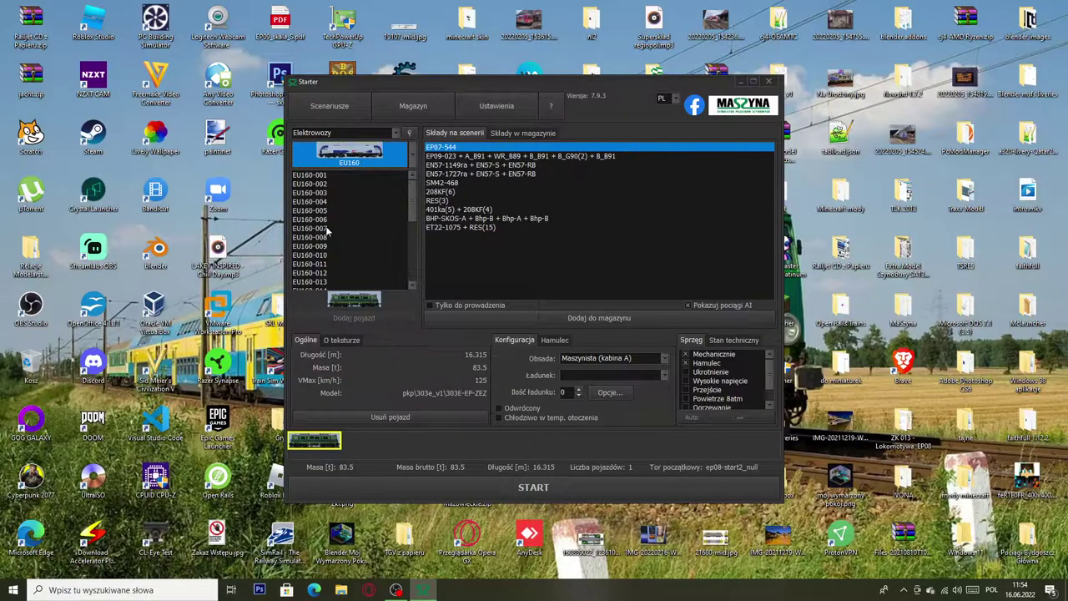
pyautogui.scroll(-6, 349, 197)
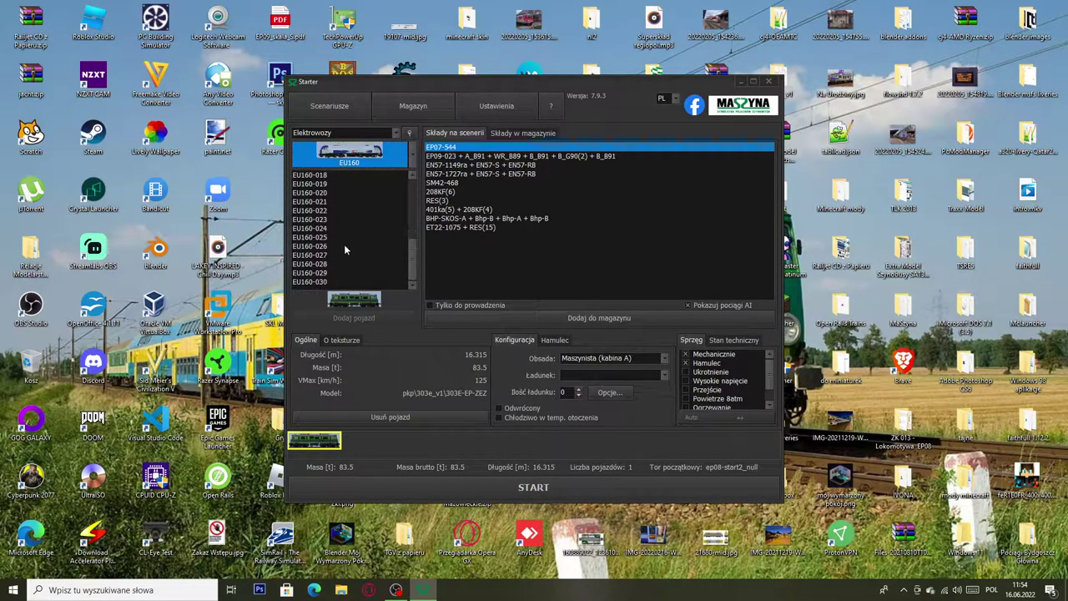
pyautogui.click(341, 274)
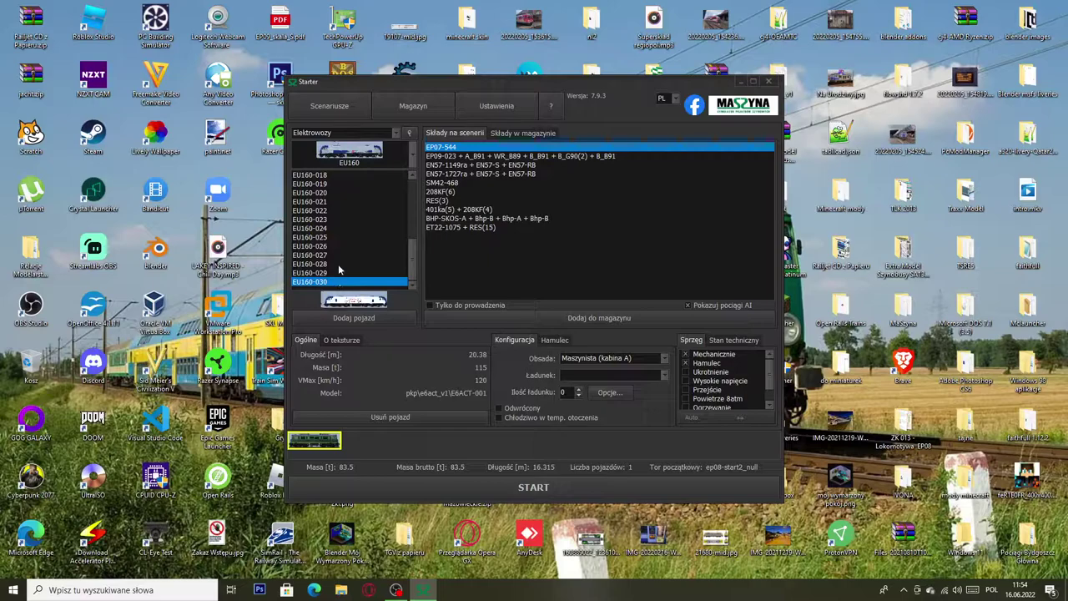
pyautogui.scroll(2, 338, 260)
pyautogui.scroll(3, 338, 263)
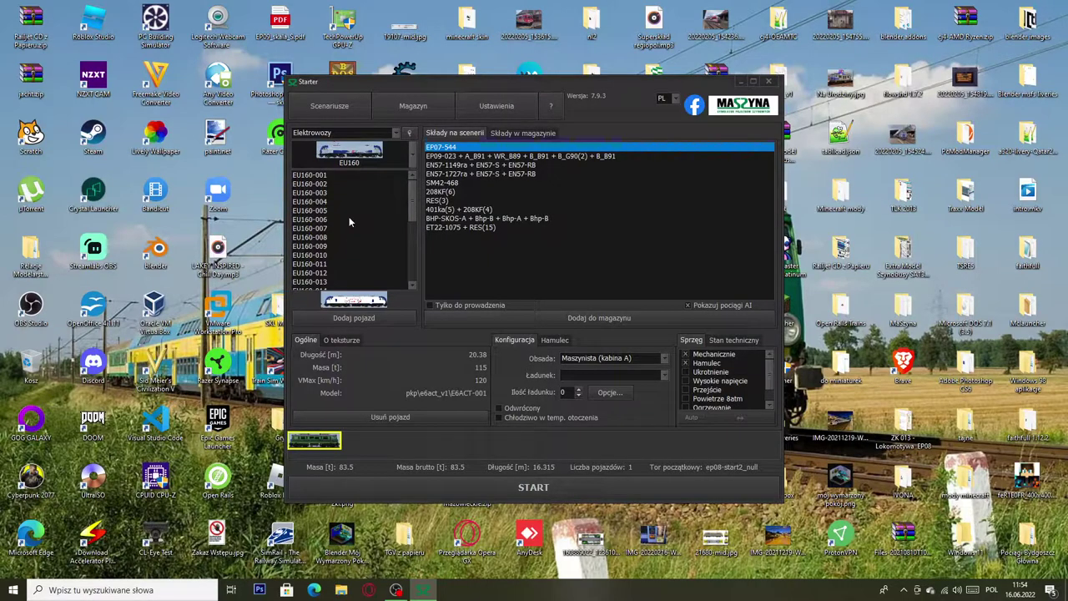
pyautogui.click(353, 161)
pyautogui.click(356, 163)
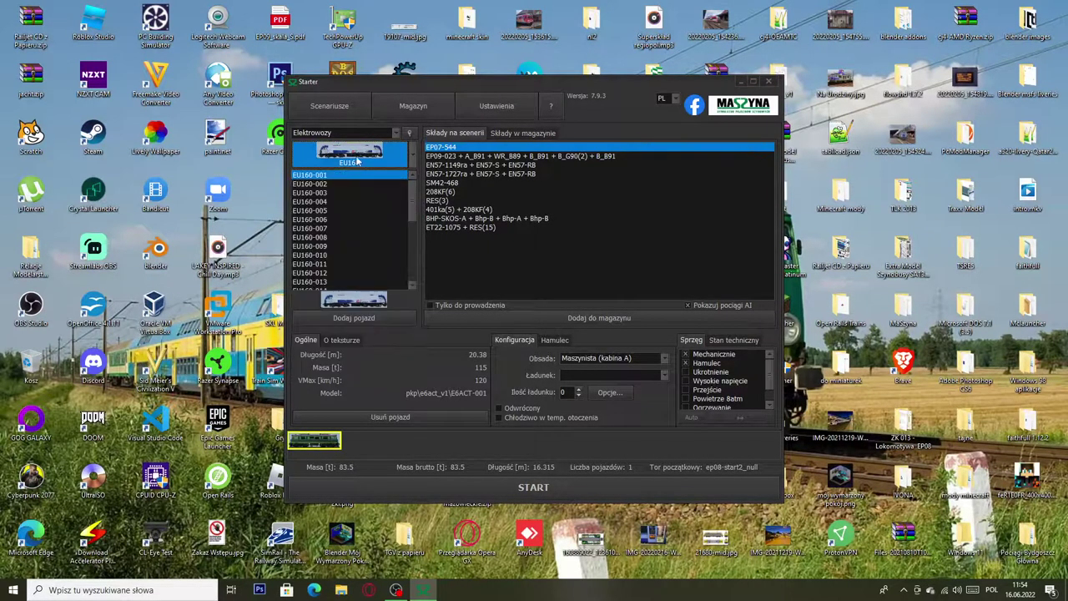
# Step: Collapse the Bałtyk group in the scenario list and close the Starter
pyautogui.click(327, 107)
pyautogui.doubleClick(316, 132)
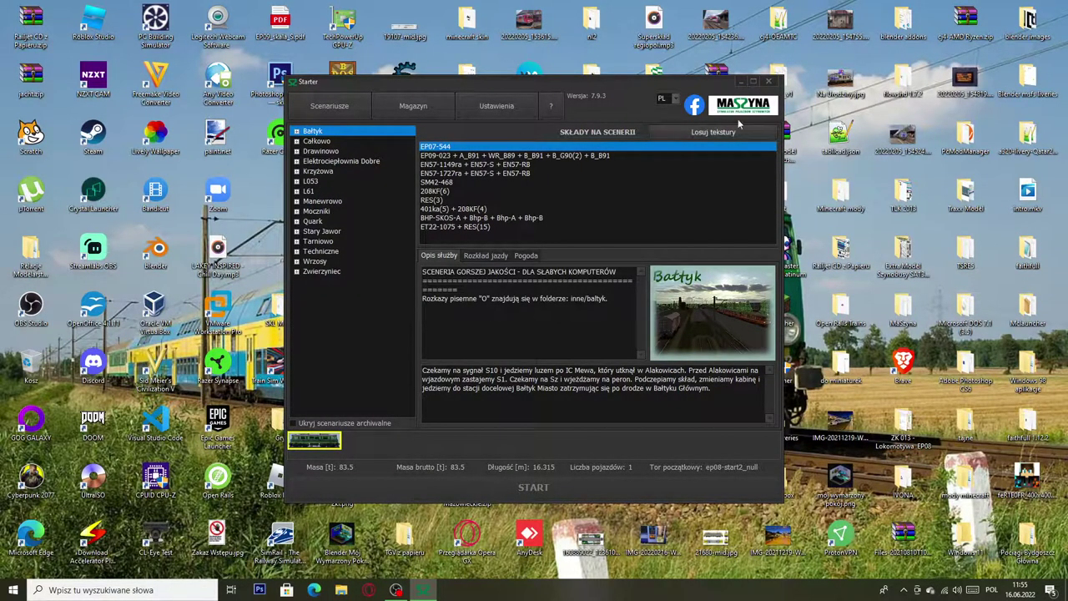
pyautogui.click(768, 81)
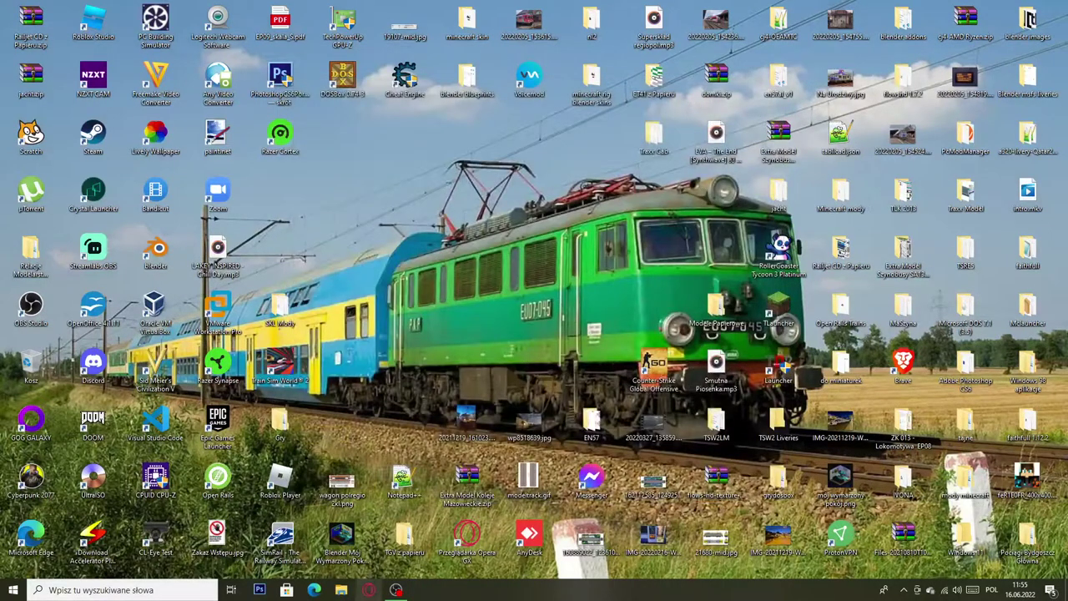
# Step: Switch to Opera GX and open the Facebook page Maszynowy Warsztat Ziela
pyautogui.click(374, 590)
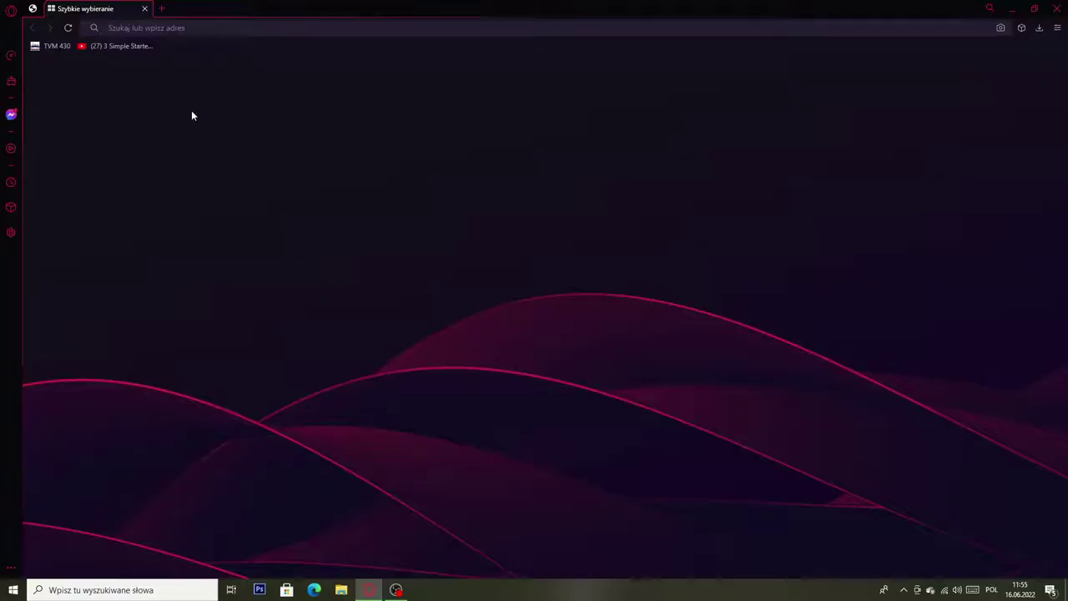
pyautogui.write('faced')
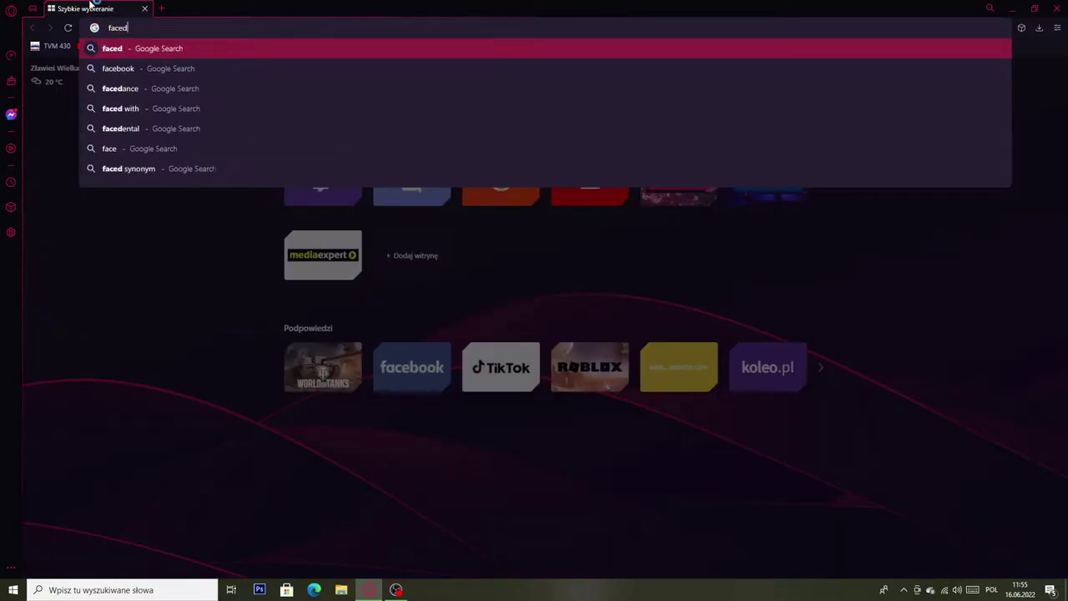
pyautogui.press('BackSpace')
pyautogui.write('book')
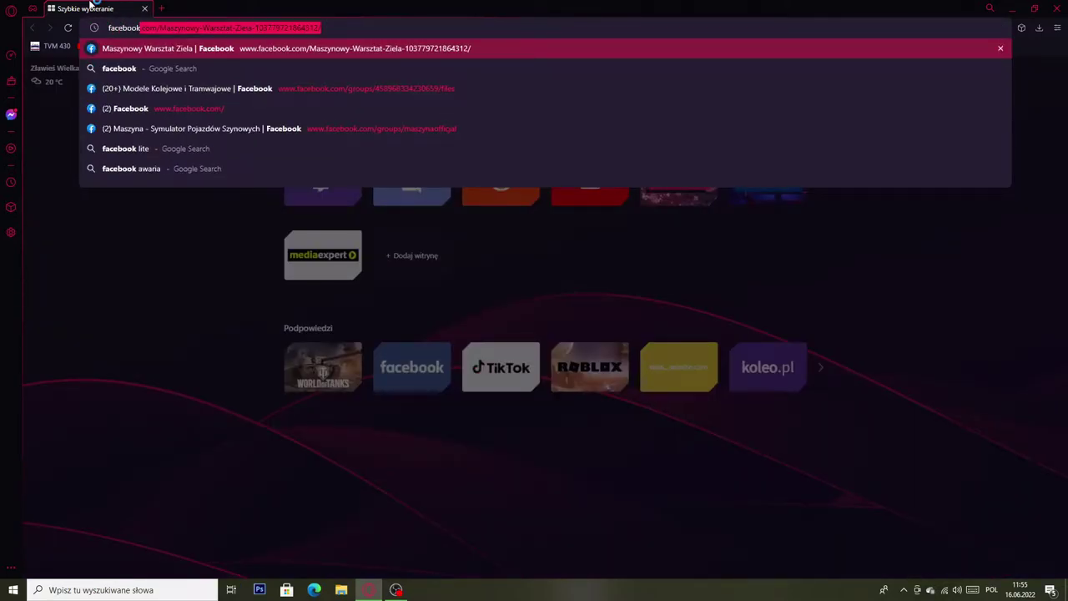
pyautogui.press('Return')
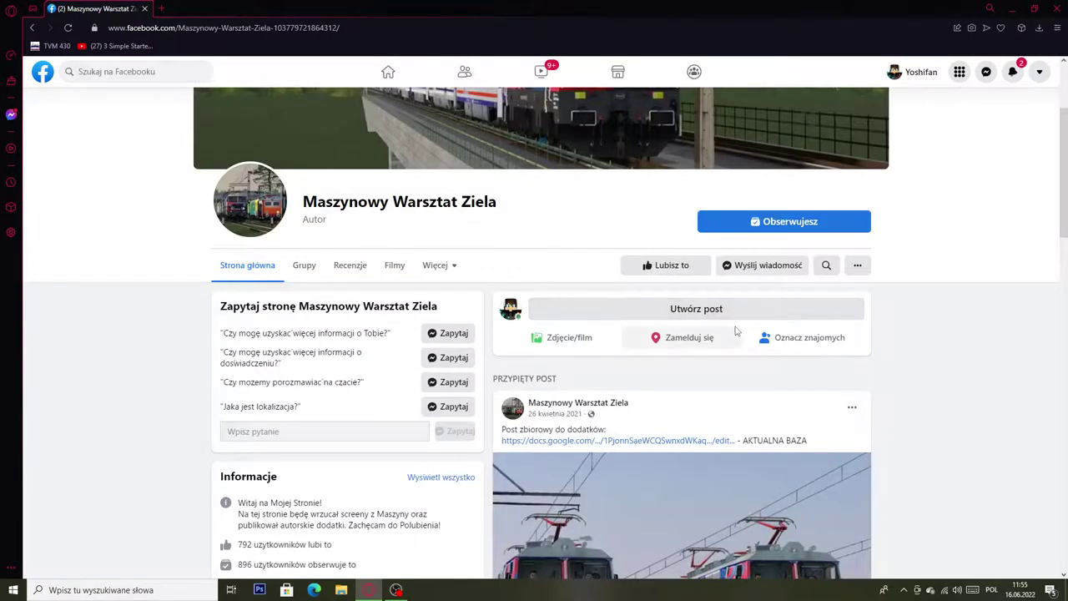
# Step: Look through the page's add-on posts and the comments under the 1216 239 and 1216 238 ÖBB texture post
pyautogui.scroll(-15, 672, 305)
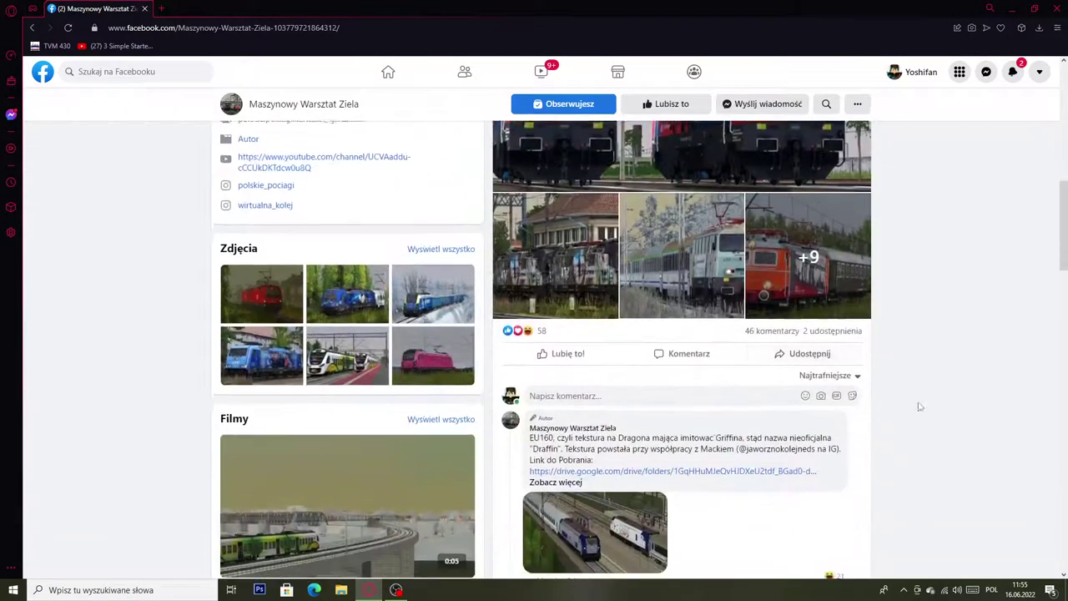
pyautogui.scroll(1, 940, 401)
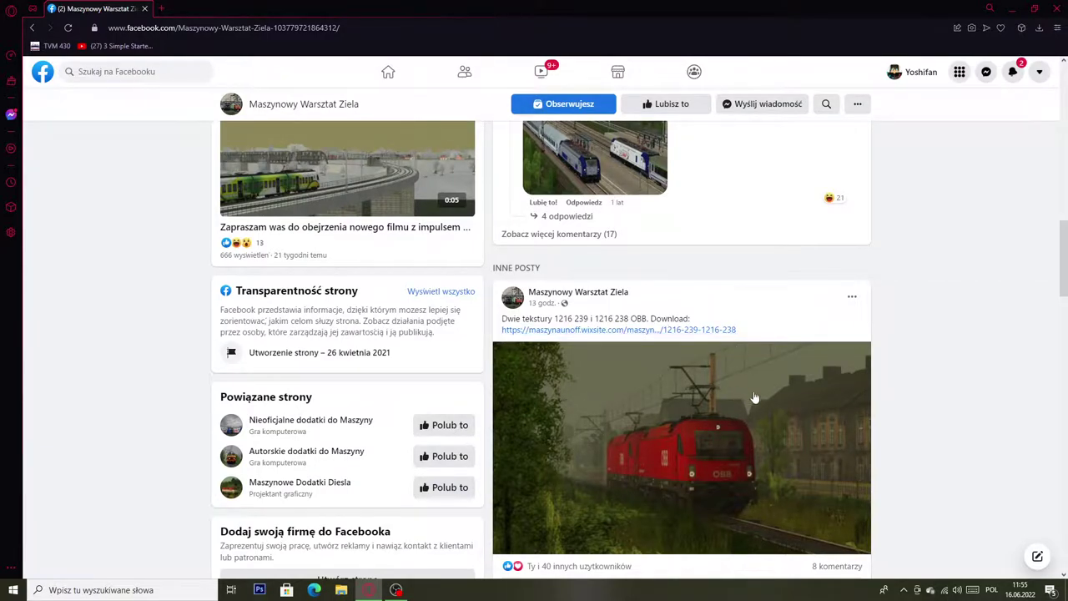
pyautogui.scroll(-2, 767, 367)
pyautogui.scroll(-6, 757, 361)
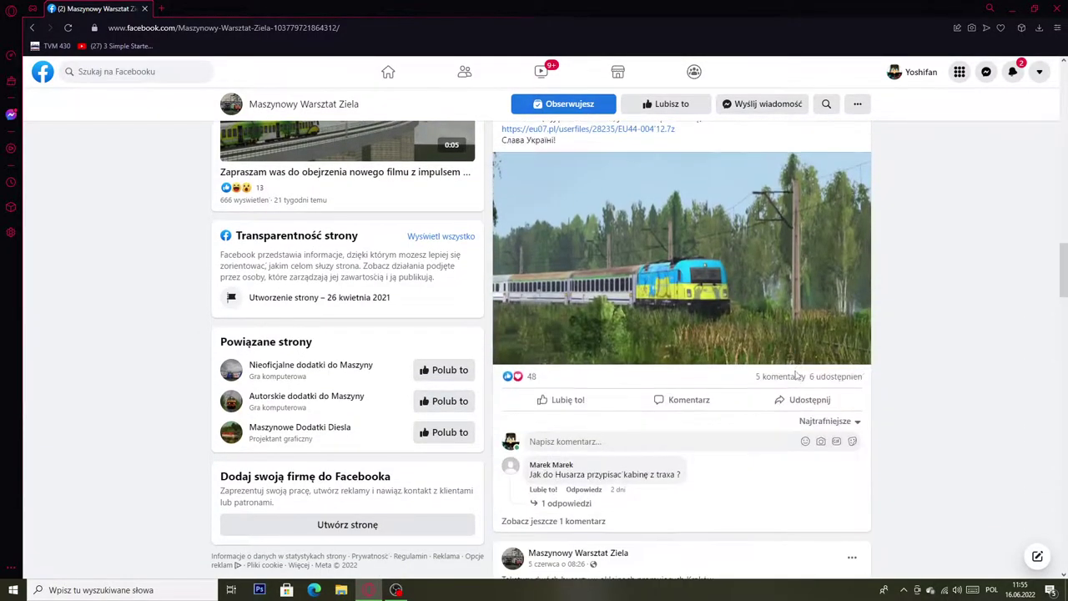
pyautogui.scroll(4, 801, 384)
pyautogui.scroll(1, 657, 308)
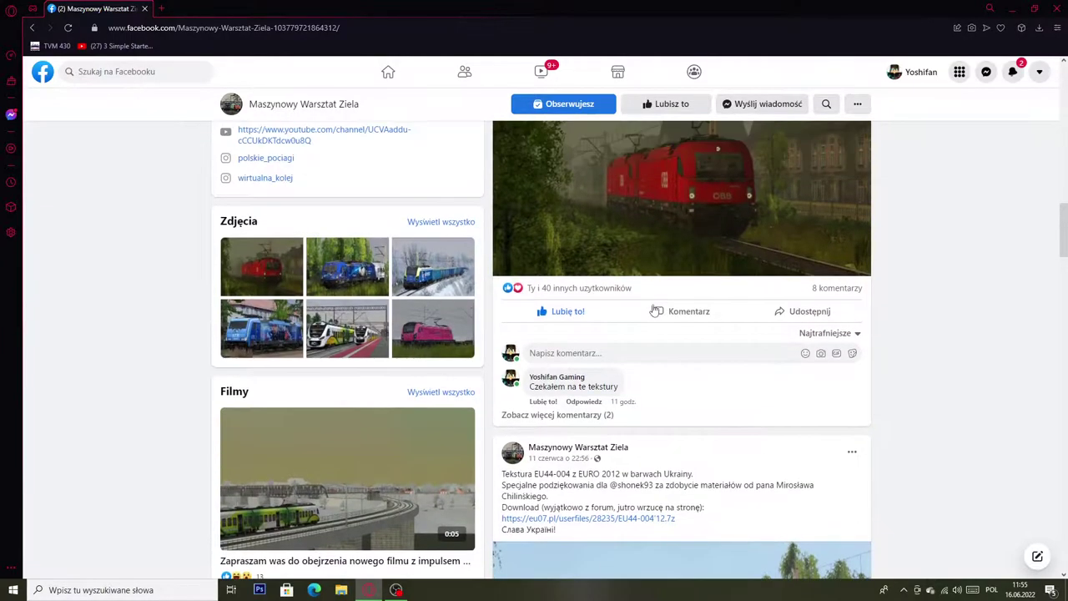
pyautogui.click(585, 415)
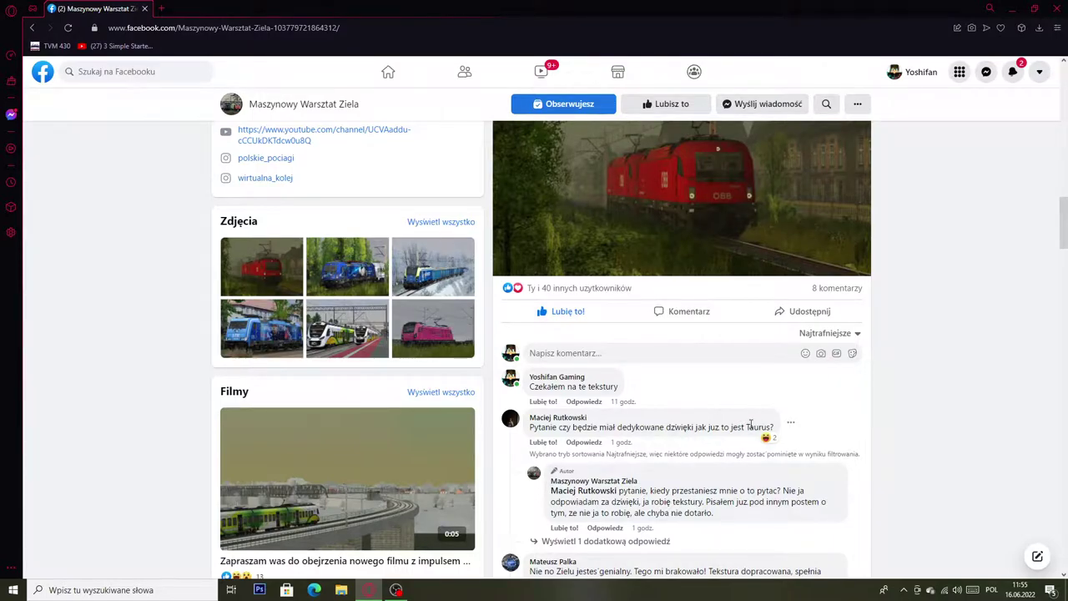
pyautogui.scroll(3, 759, 422)
pyautogui.scroll(-3, 751, 376)
pyautogui.scroll(3, 591, 287)
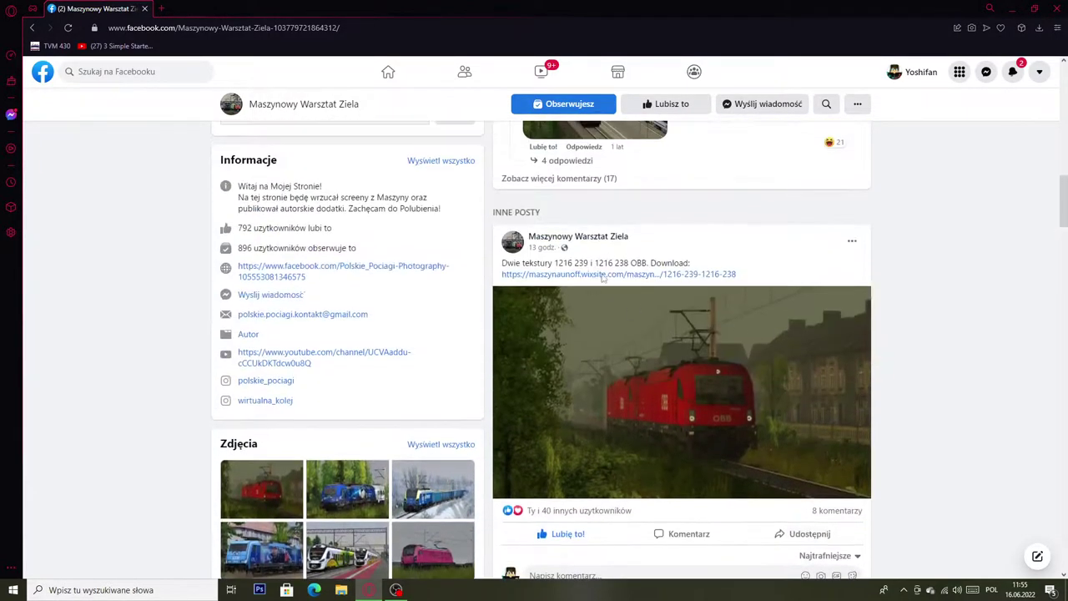
pyautogui.scroll(-1, 844, 374)
# Step: Open the red ÖBB locomotive photo of the 1216 239 and 1216 238 post and follow its download link
pyautogui.click(826, 444)
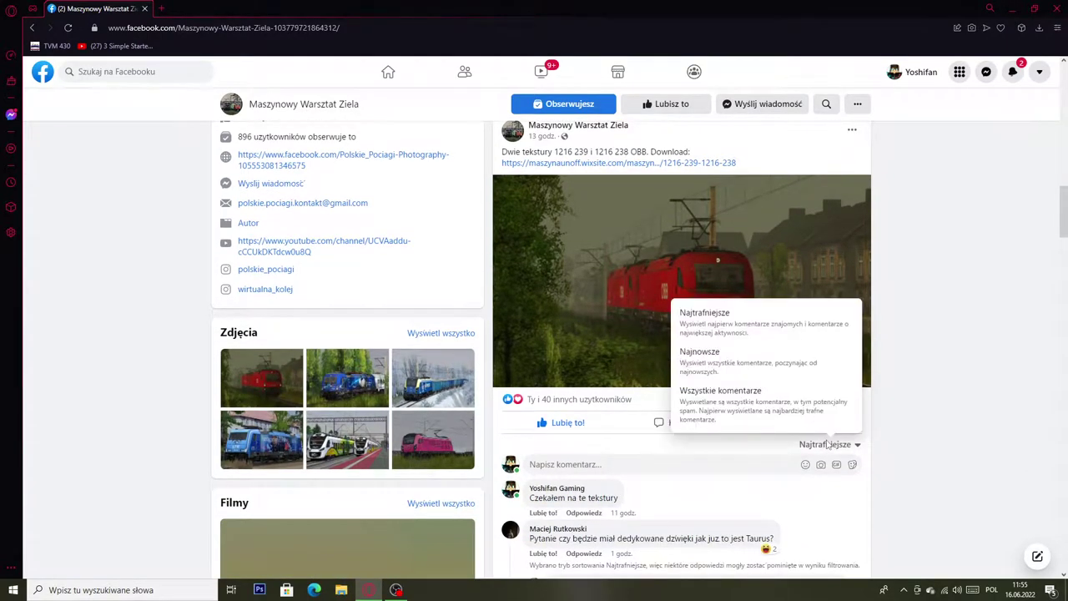
pyautogui.click(776, 234)
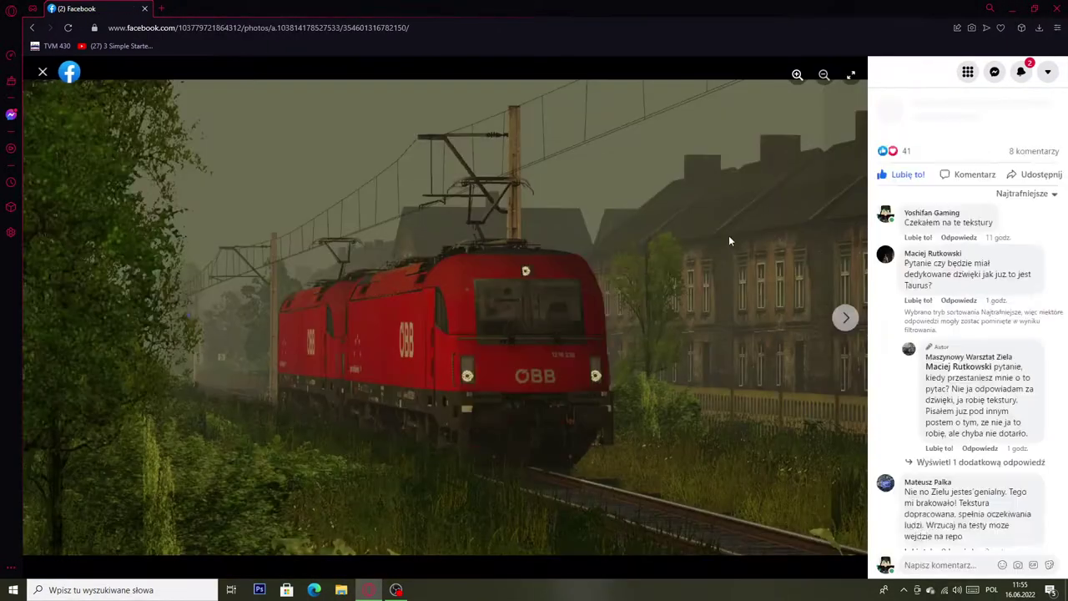
pyautogui.press('super+d')
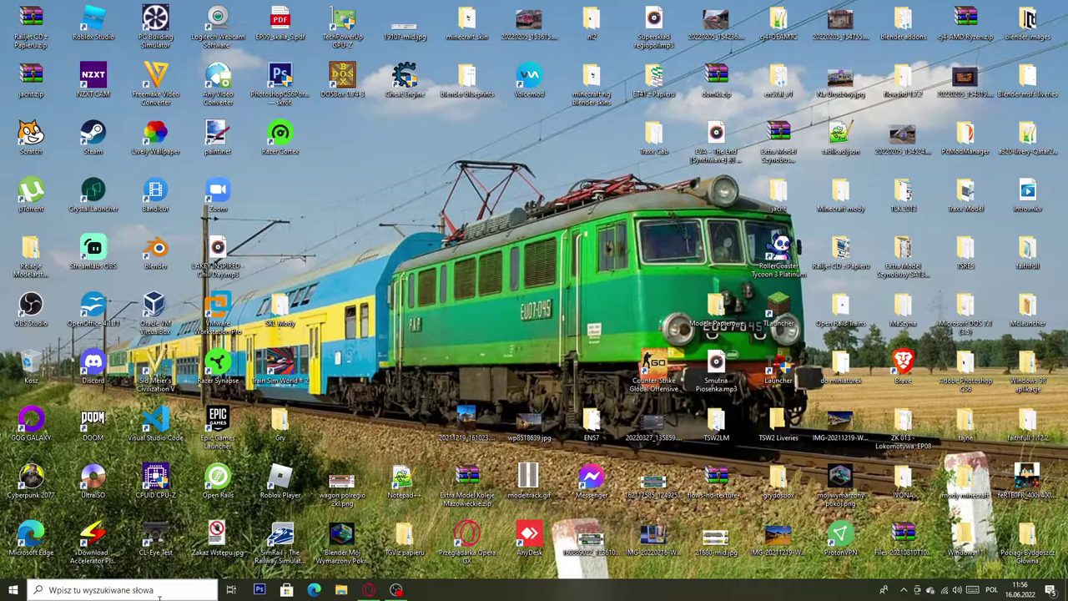
pyautogui.click(369, 590)
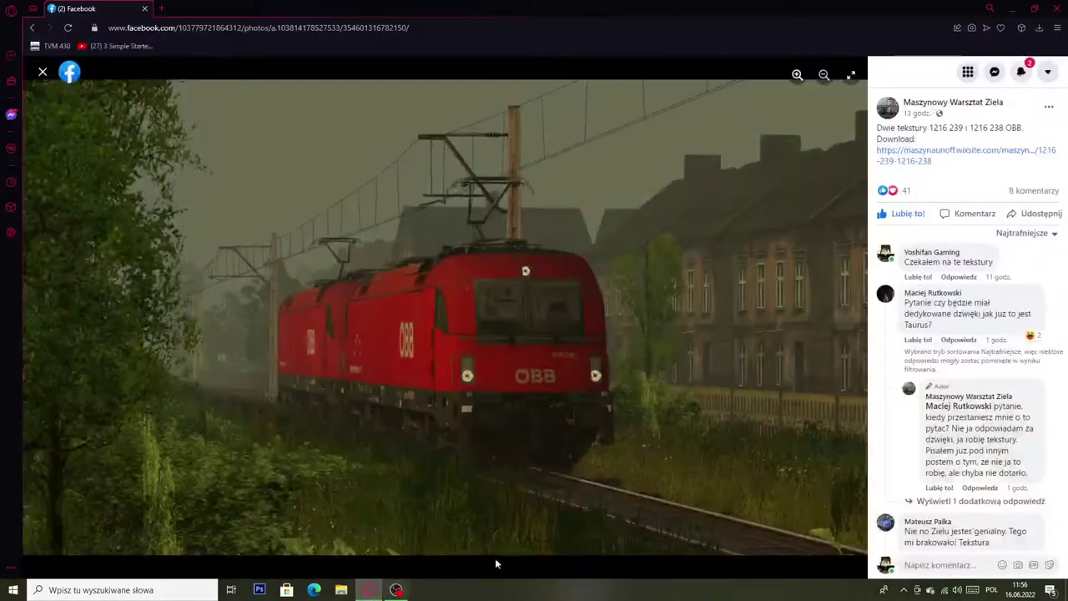
pyautogui.click(978, 154)
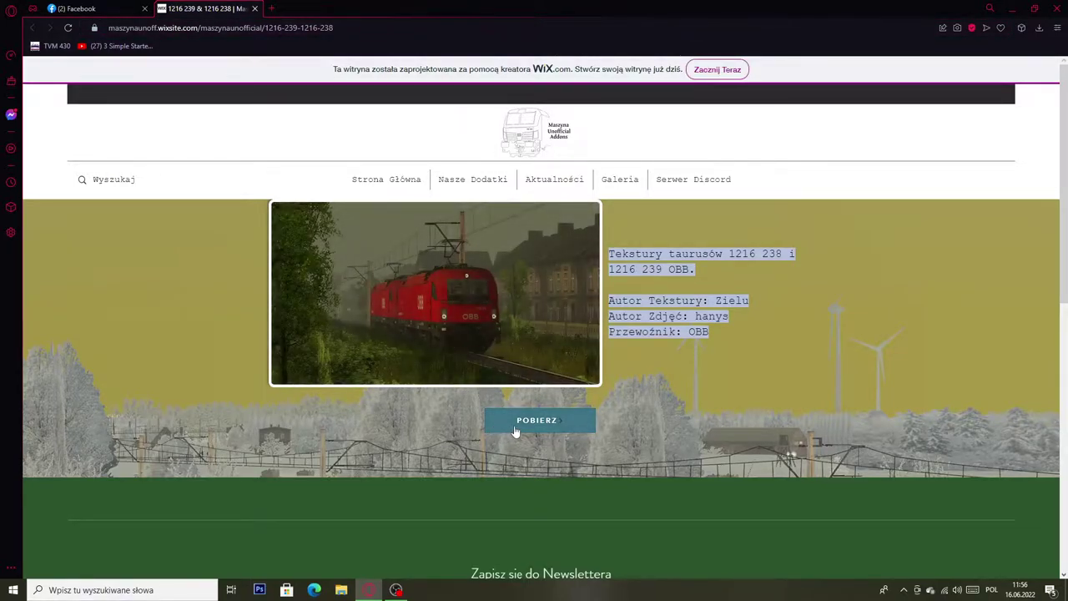
# Step: Download the texture archive 1216 239 & 1216 238.7z from the add-on's web page
pyautogui.click(517, 428)
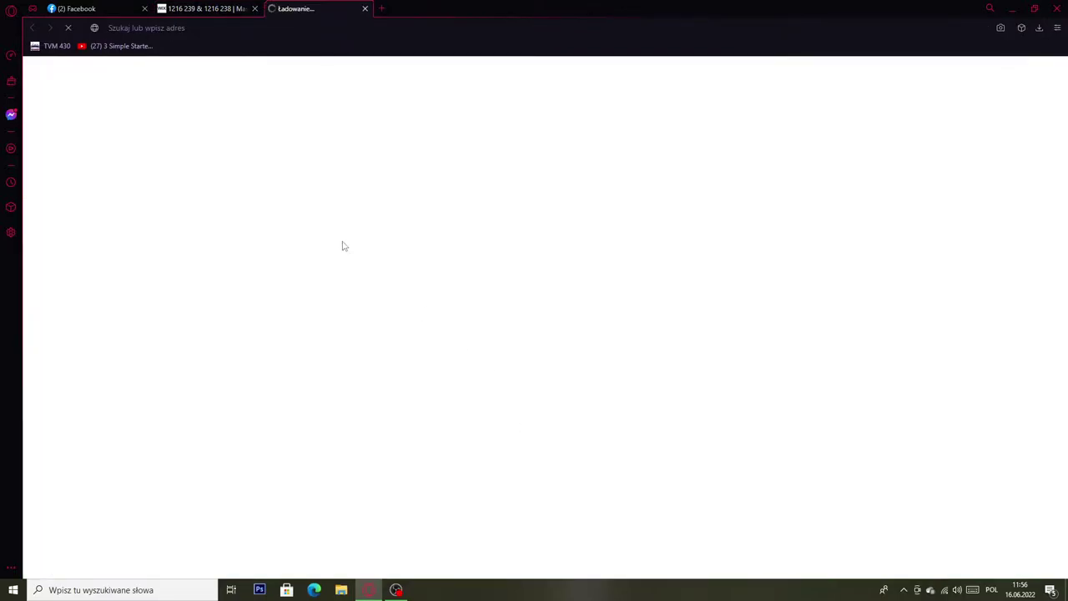
pyautogui.click(204, 8)
pyautogui.click(298, 7)
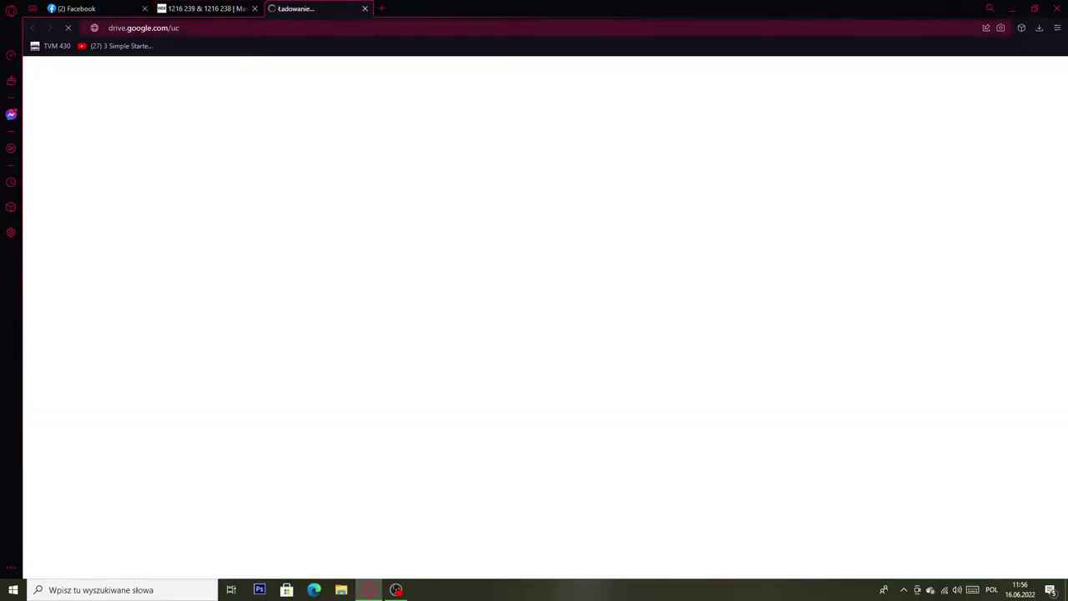
pyautogui.click(244, 8)
pyautogui.click(281, 7)
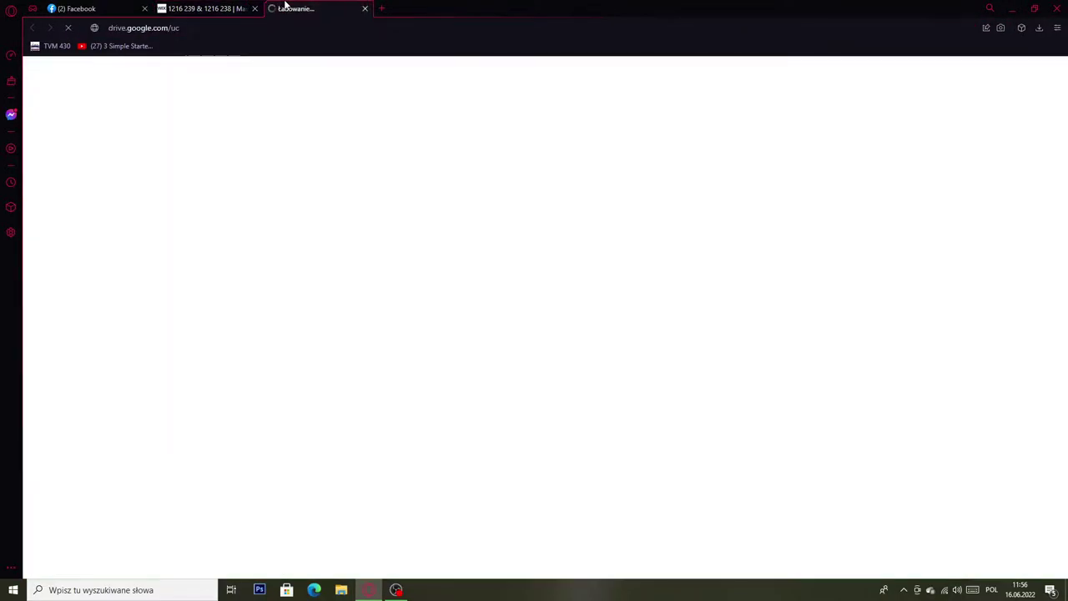
pyautogui.click(232, 7)
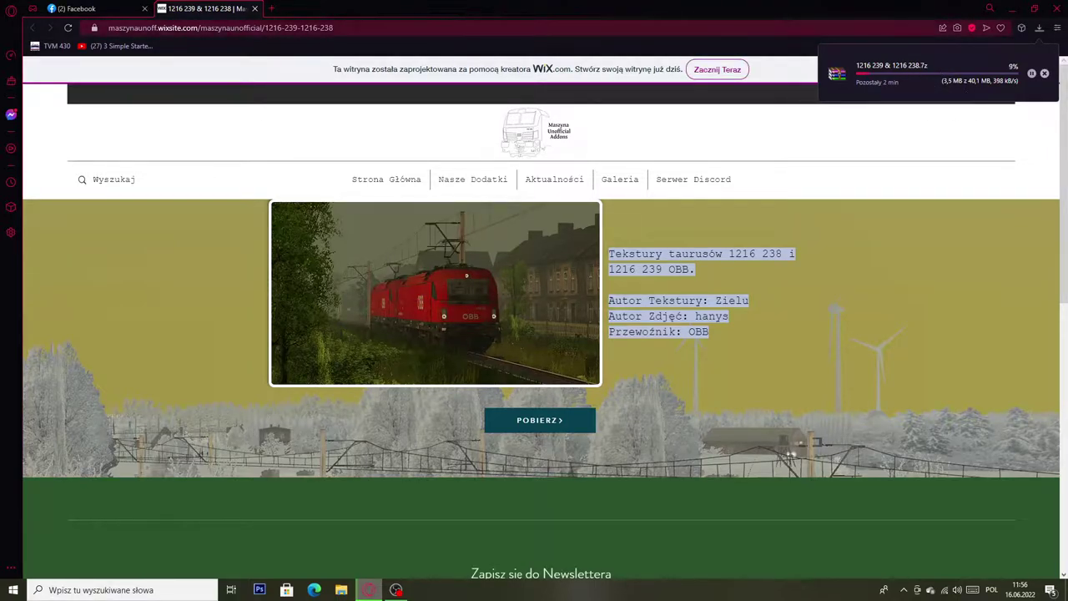
pyautogui.click(304, 30)
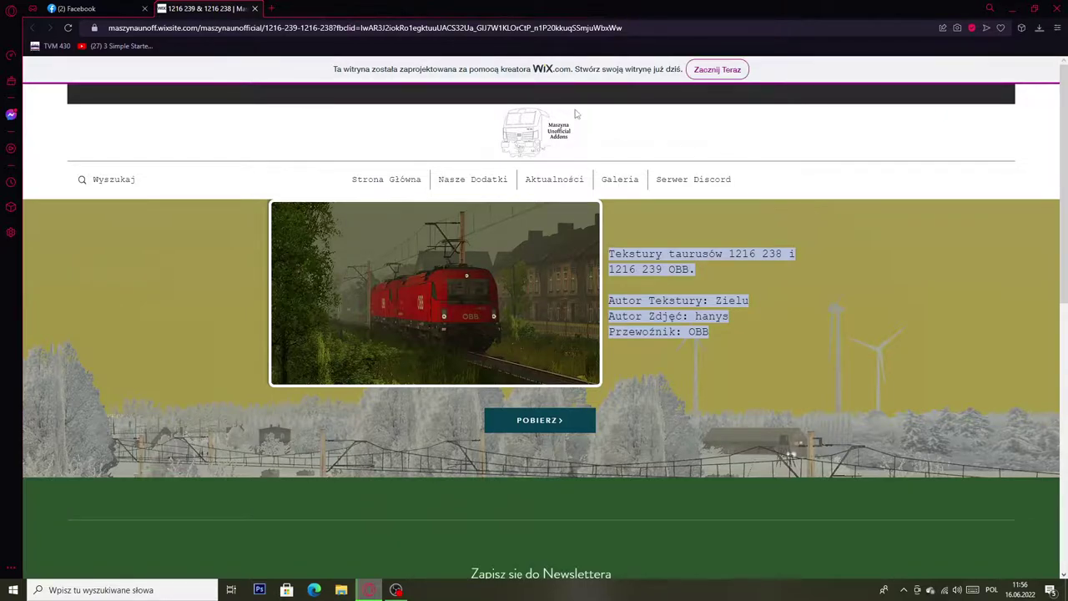
# Step: Close the add-on's web page, search Facebook for Sniper MK and look through the results before returning to the Maszynowy Warsztat Ziela page
pyautogui.click(256, 8)
pyautogui.click(42, 72)
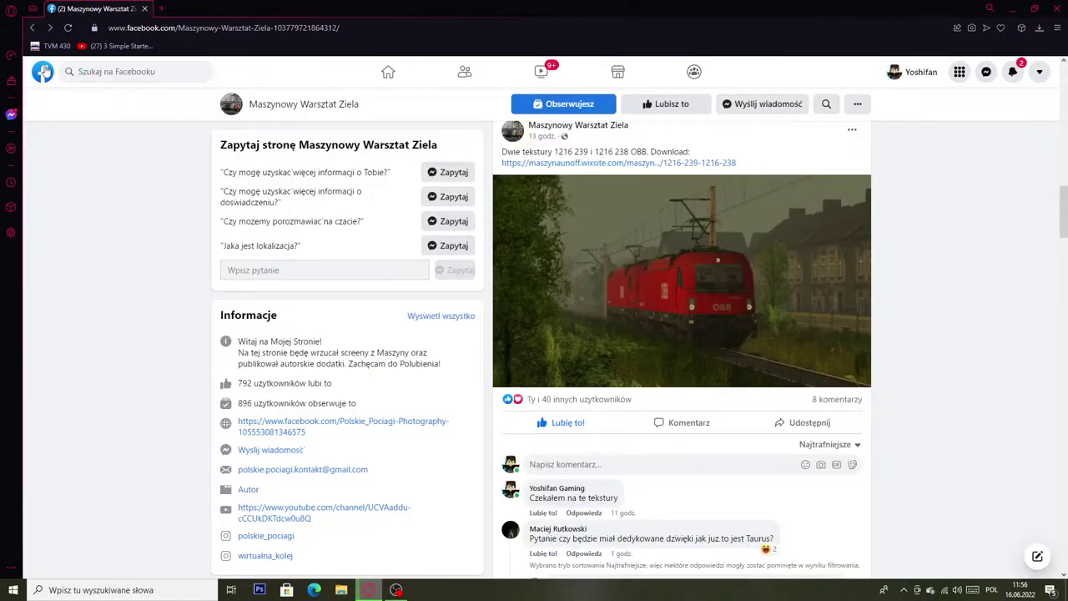
pyautogui.click(145, 71)
pyautogui.scroll(-2, 433, 232)
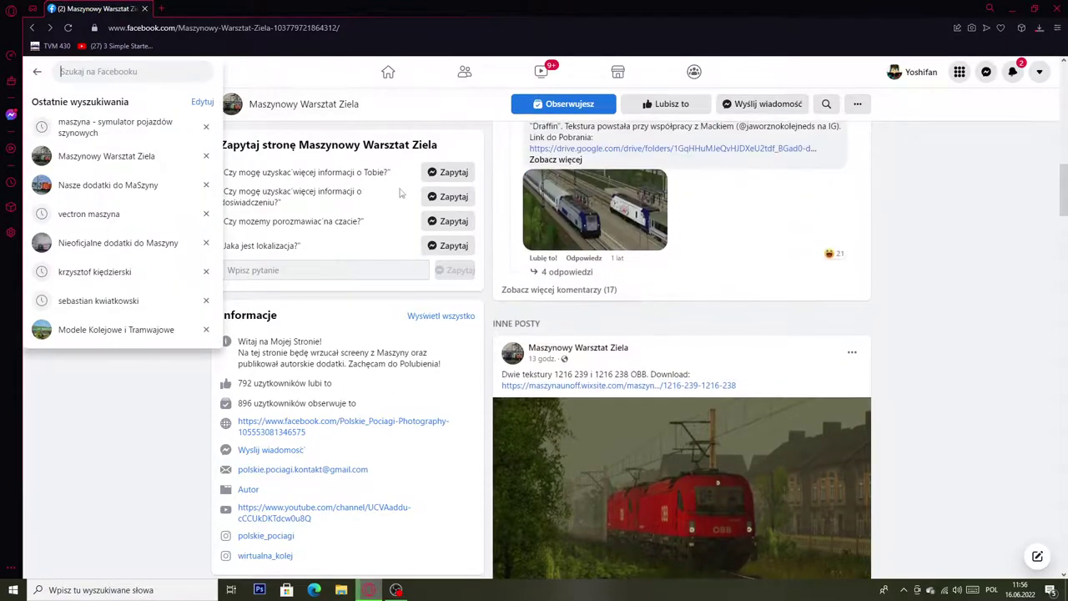
pyautogui.scroll(2, 426, 235)
pyautogui.write('Sni')
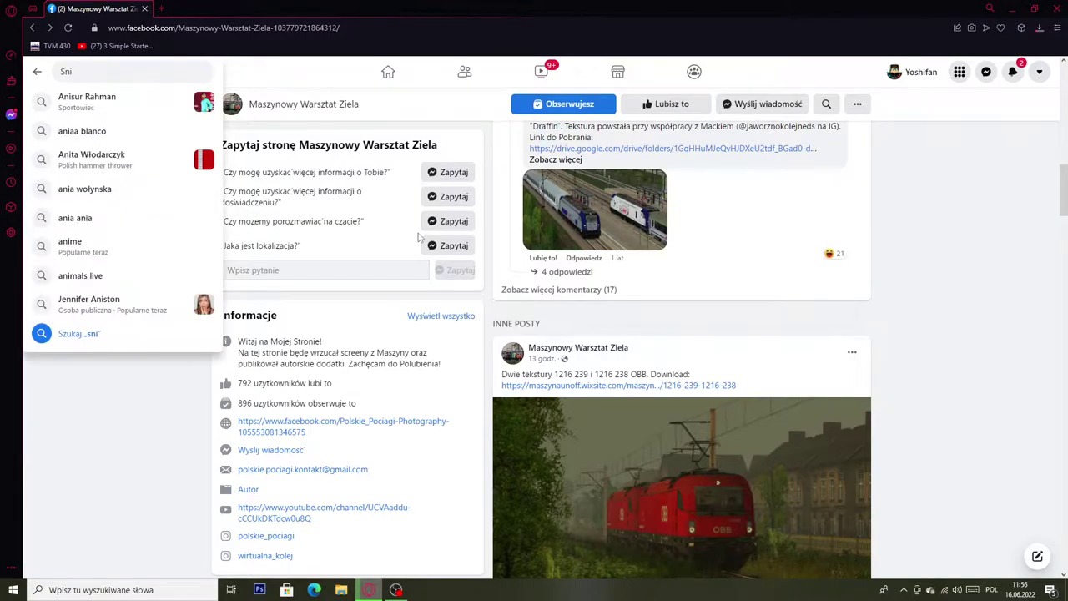
pyautogui.write('per MK')
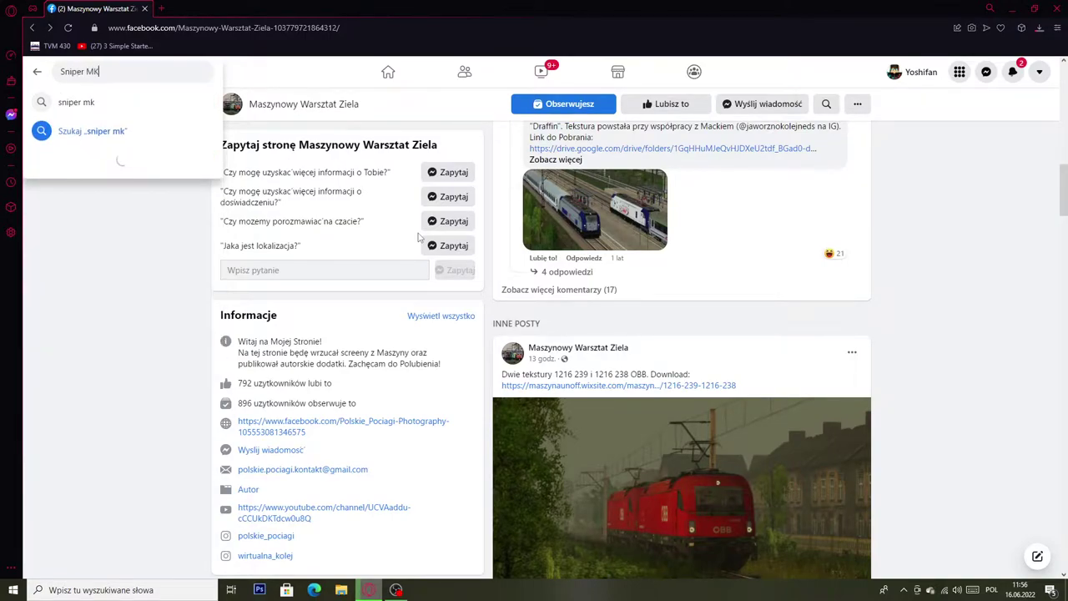
pyautogui.press('Return')
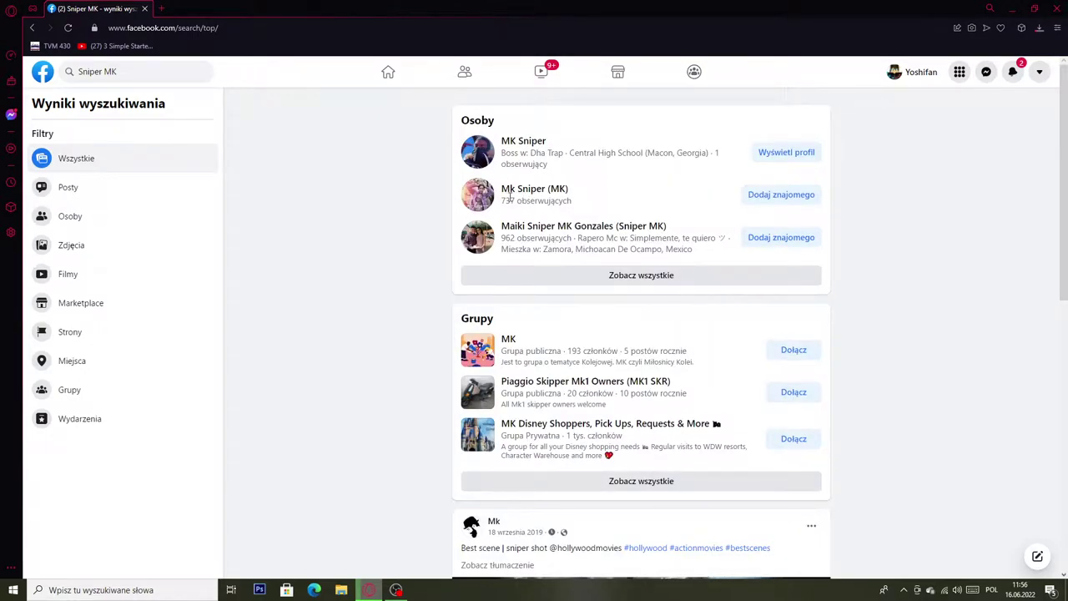
pyautogui.scroll(-10, 510, 194)
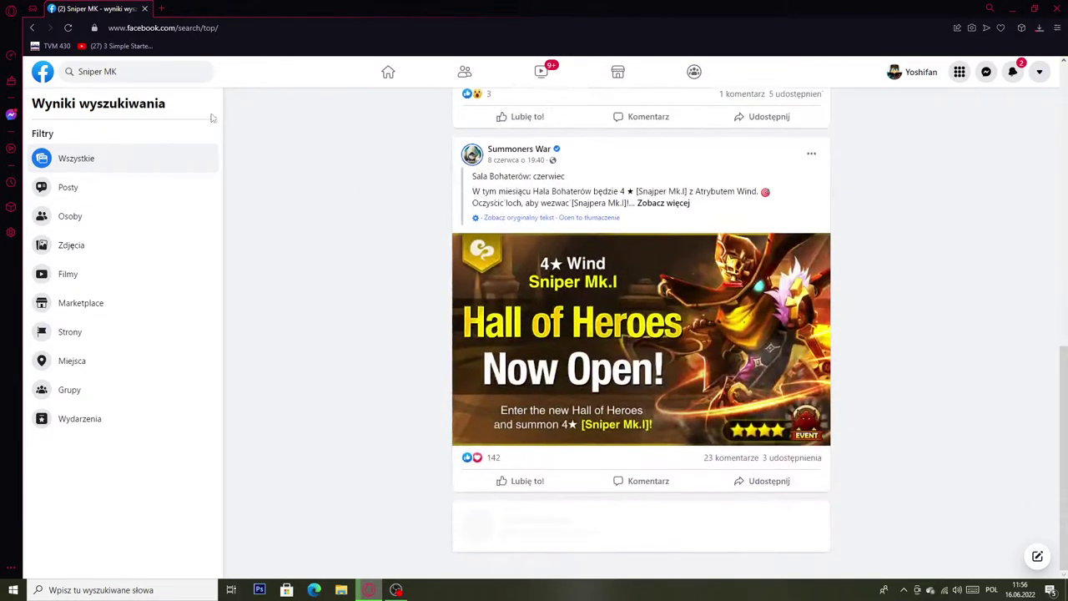
pyautogui.click(32, 27)
# Step: Look through the older locomotive texture posts on the Maszynowy Warsztat Ziela page and return to its beginning
pyautogui.scroll(-5, 513, 212)
pyautogui.scroll(-10, 512, 213)
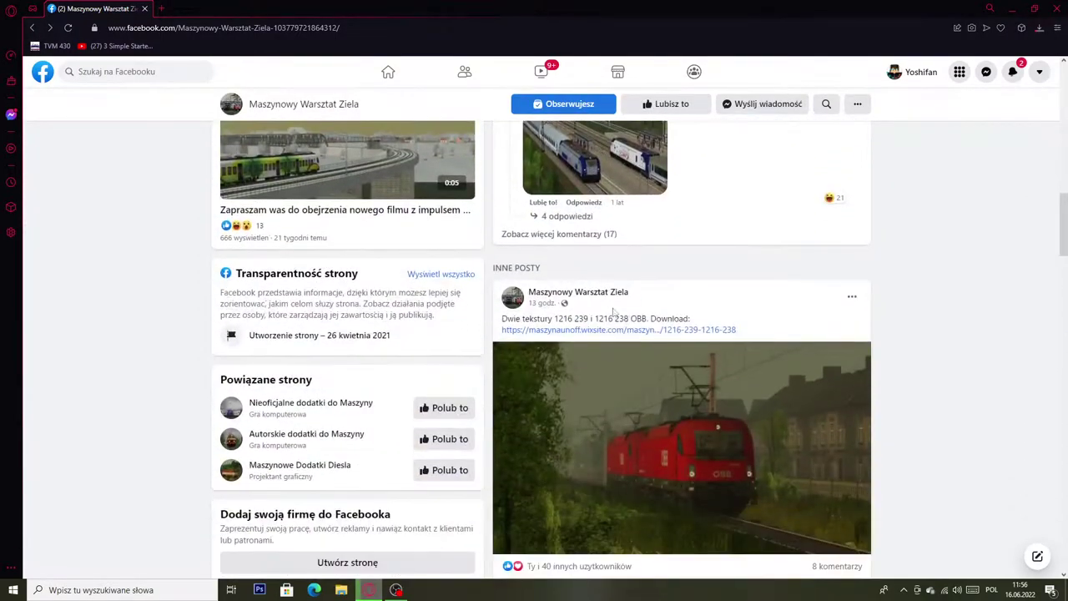
pyautogui.scroll(-10, 650, 322)
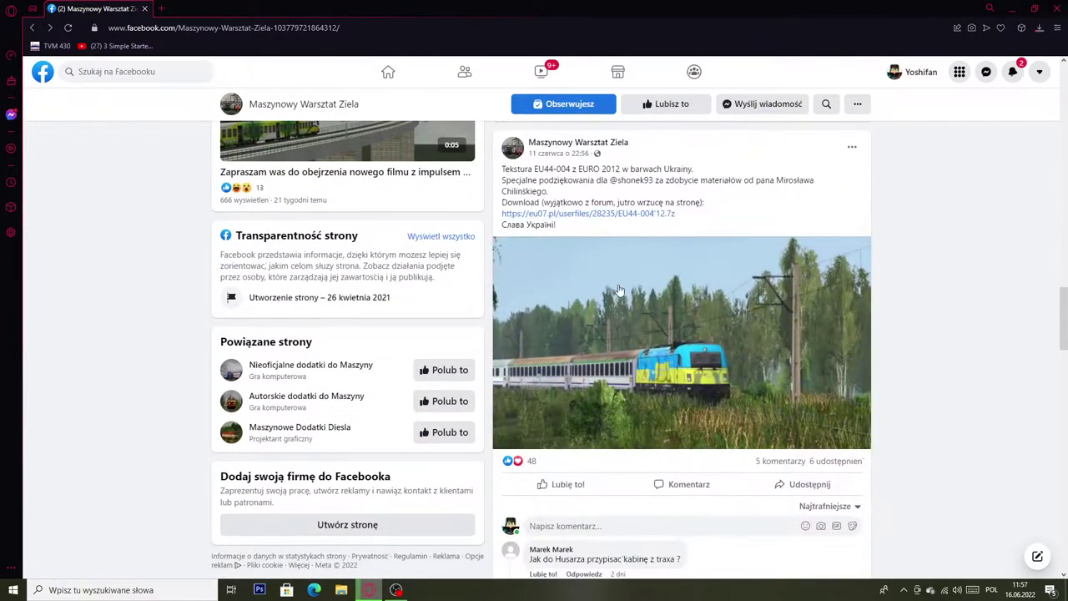
pyautogui.scroll(-10, 641, 269)
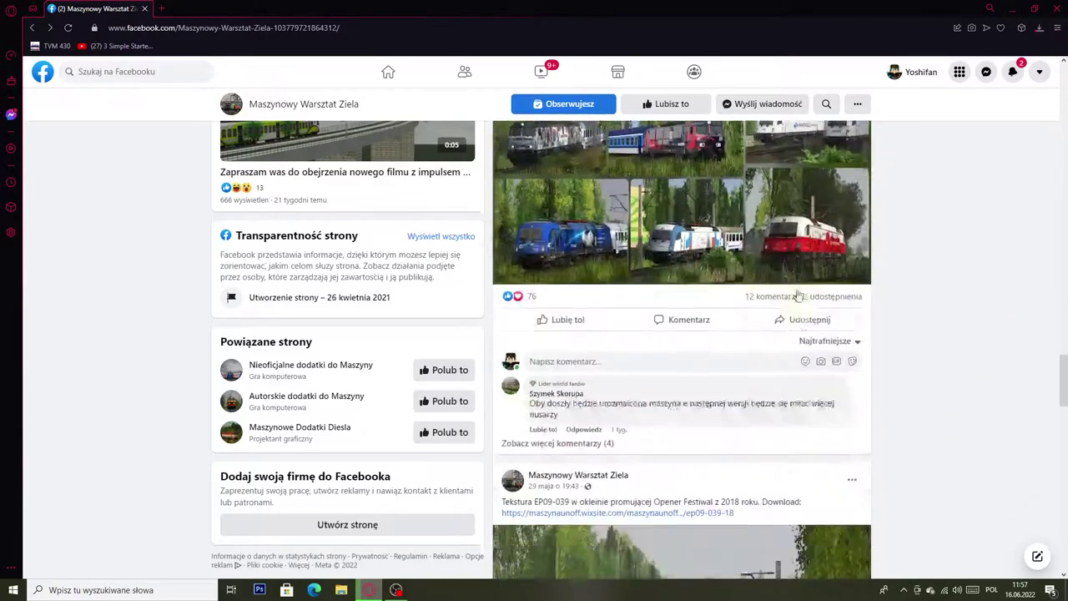
pyautogui.scroll(-15, 820, 293)
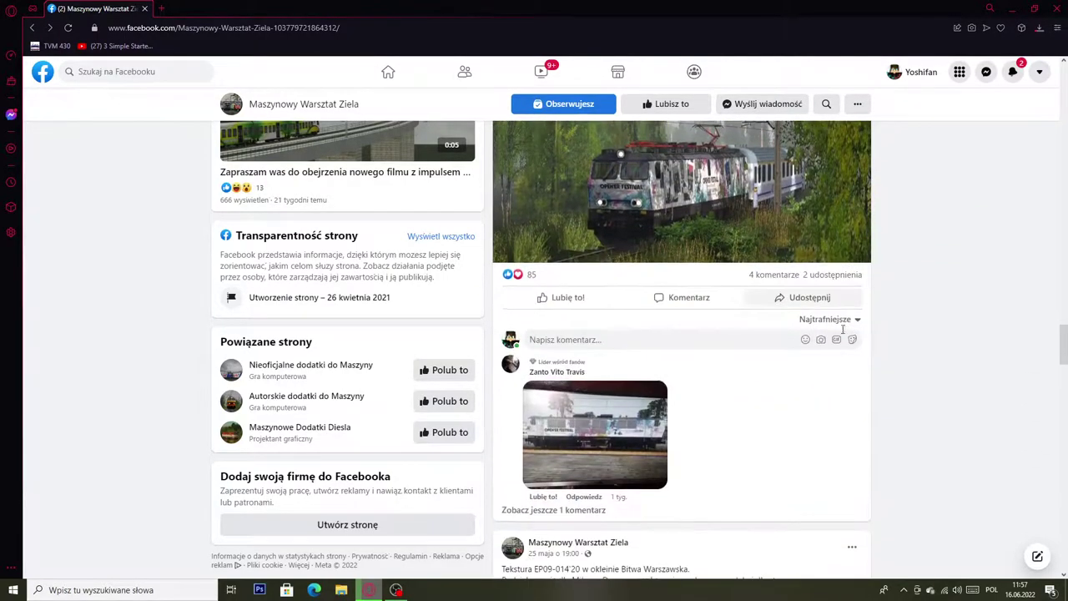
pyautogui.scroll(-10, 908, 373)
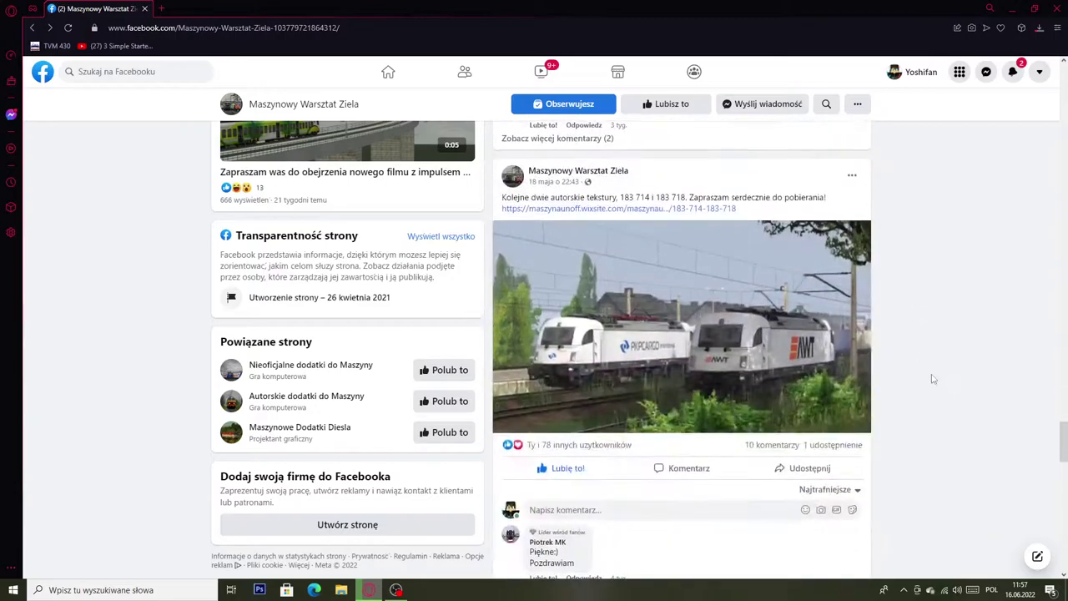
pyautogui.scroll(-5, 1066, 446)
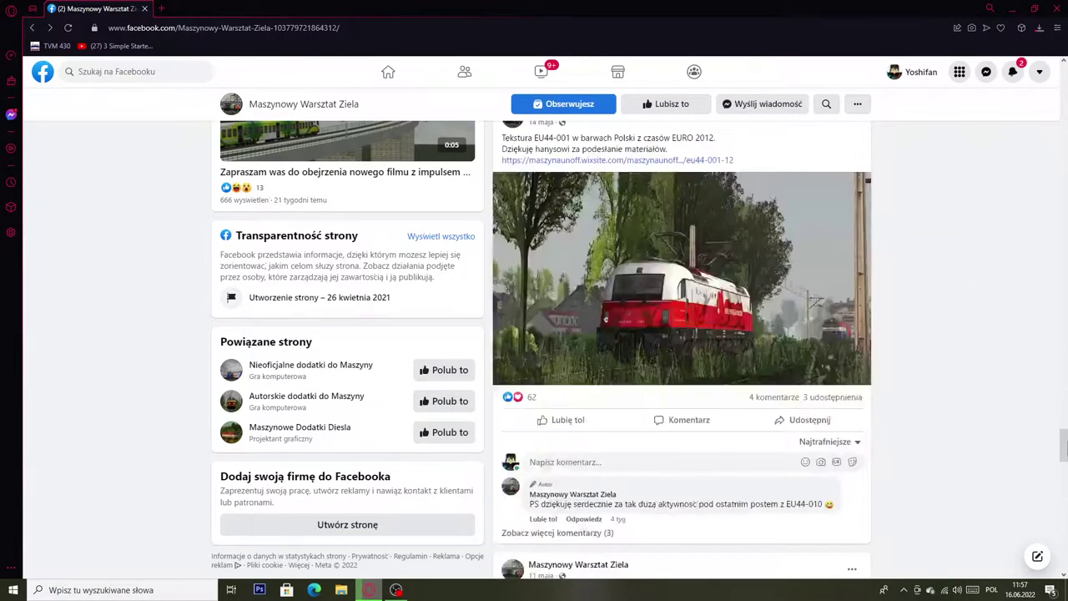
pyautogui.moveTo(1066, 447); pyautogui.dragTo(1065, 384)
pyautogui.scroll(-1, 1065, 388)
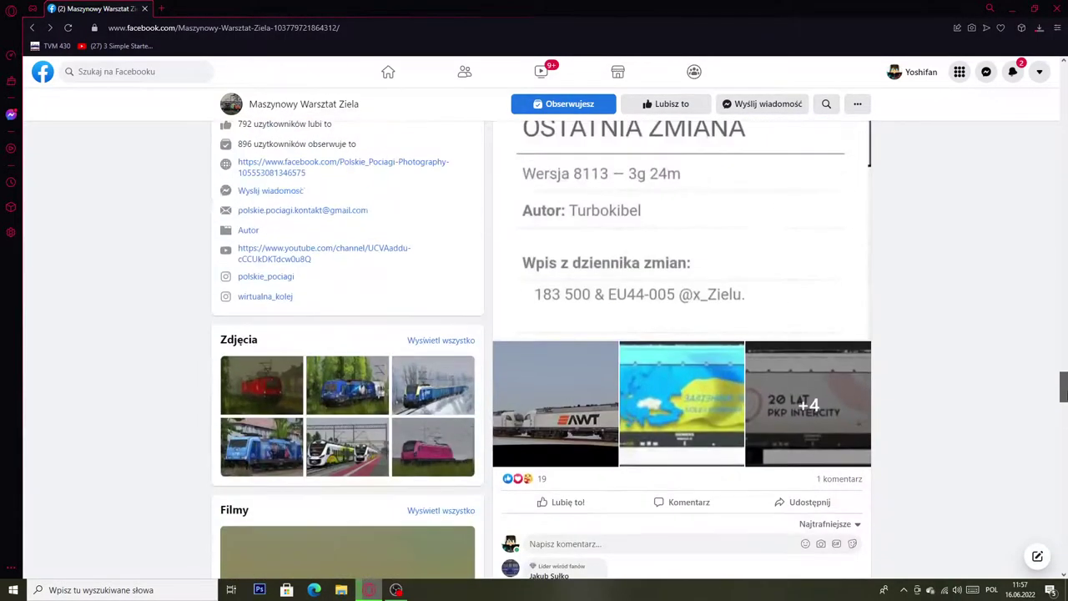
pyautogui.scroll(15, 1065, 389)
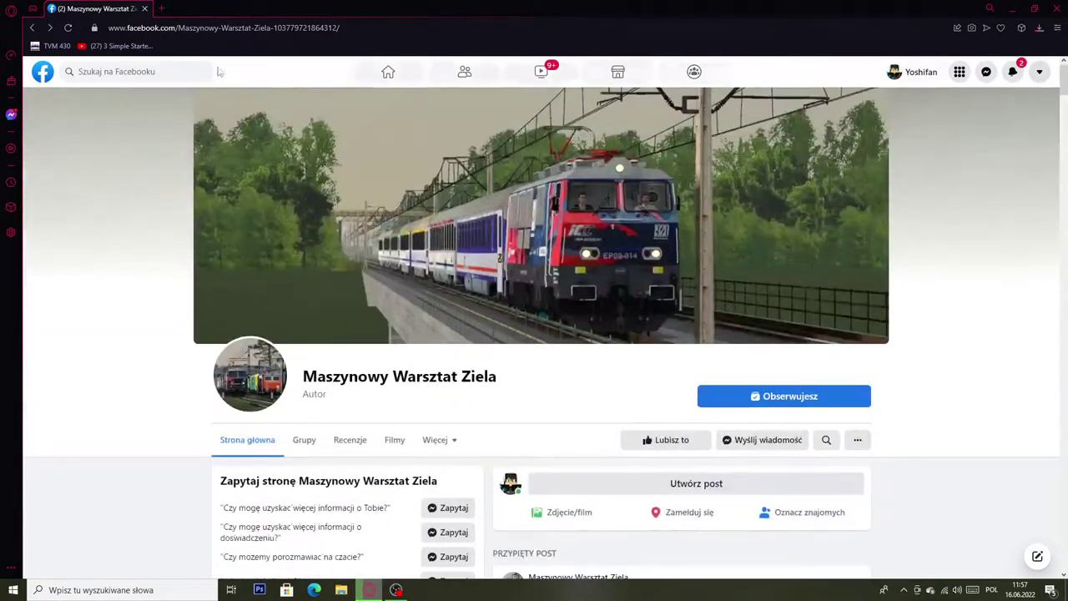
# Step: Search Facebook for snajper mk and open the page Maszynowe dodatki snajpermk
pyautogui.click(207, 72)
pyautogui.write('snajper')
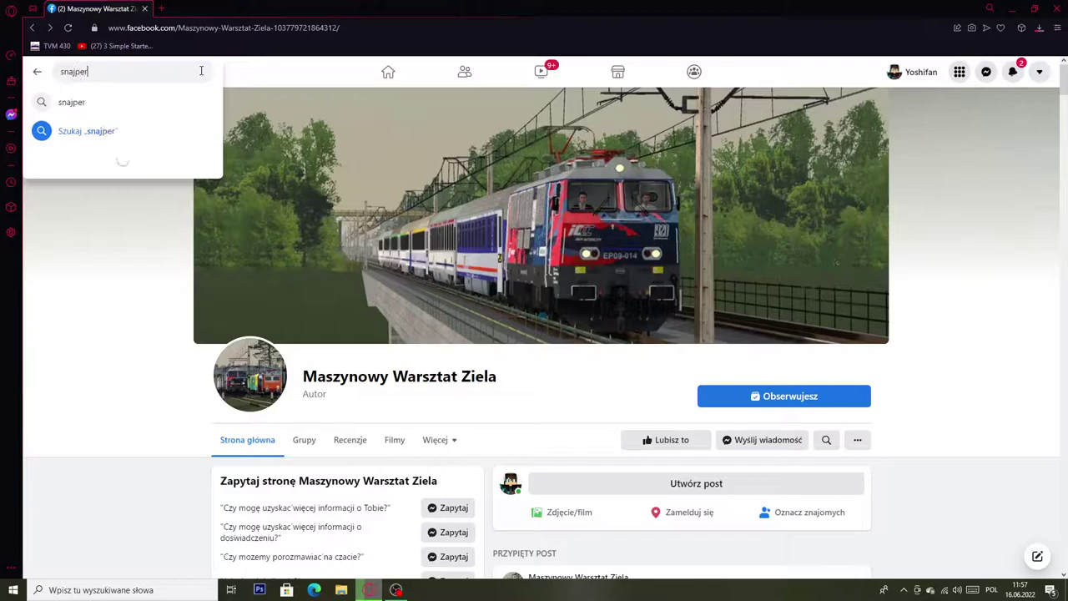
pyautogui.press('Return')
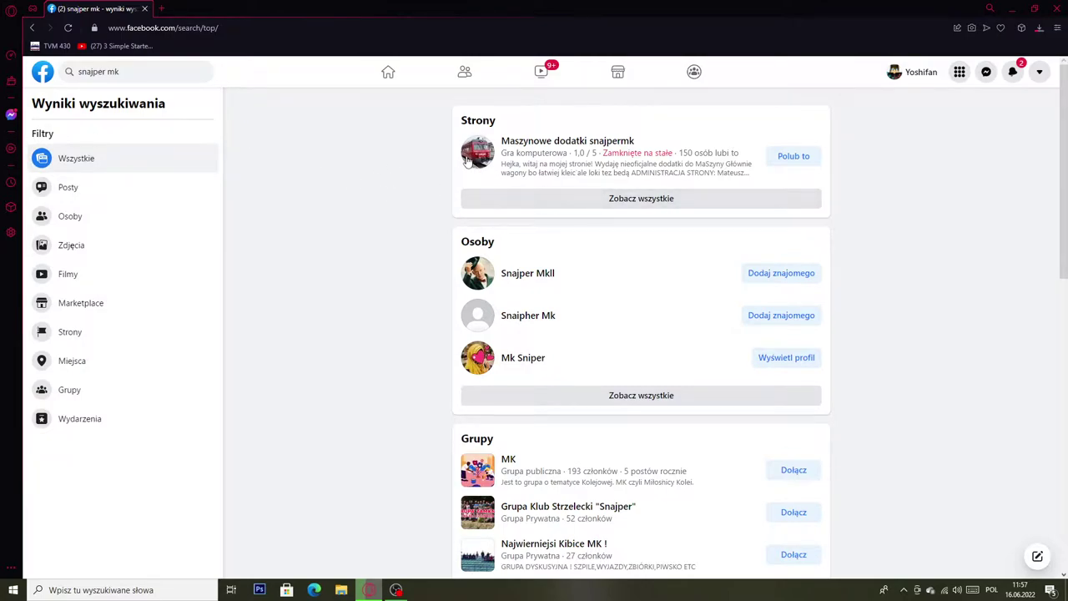
pyautogui.click(469, 159)
# Step: Find the 13 March post about the refreshed ÖBB Bmz wagons on the page and like it
pyautogui.scroll(-10, 610, 159)
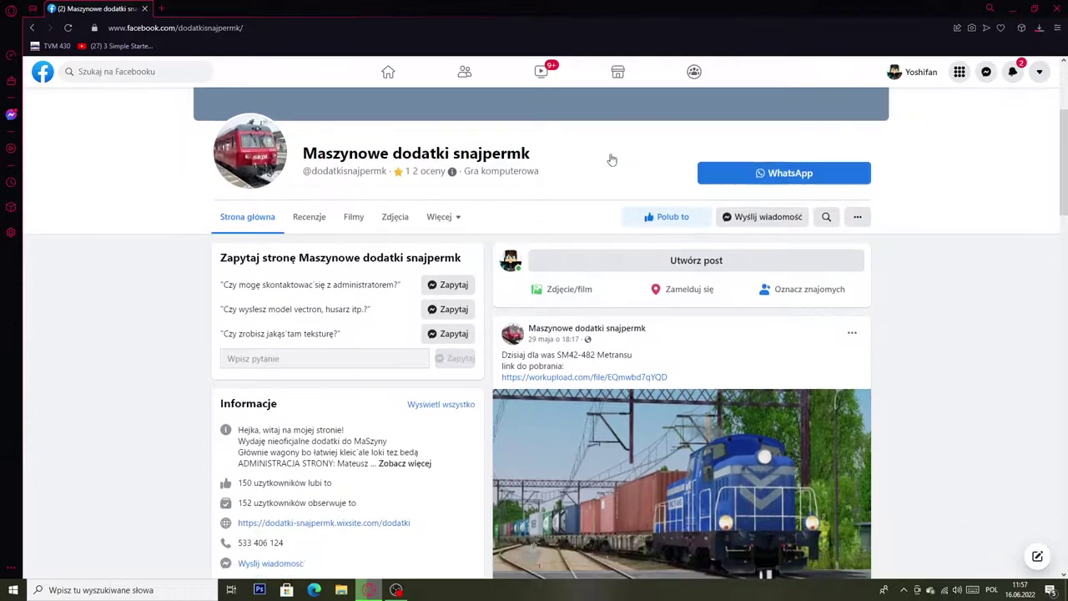
pyautogui.scroll(-10, 584, 275)
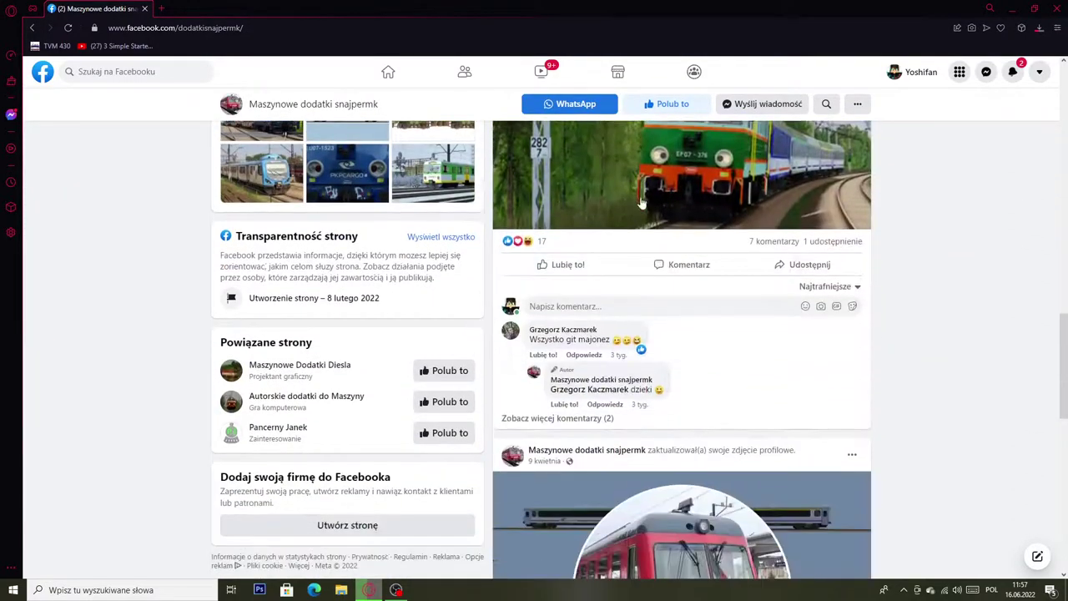
pyautogui.scroll(-2, 701, 236)
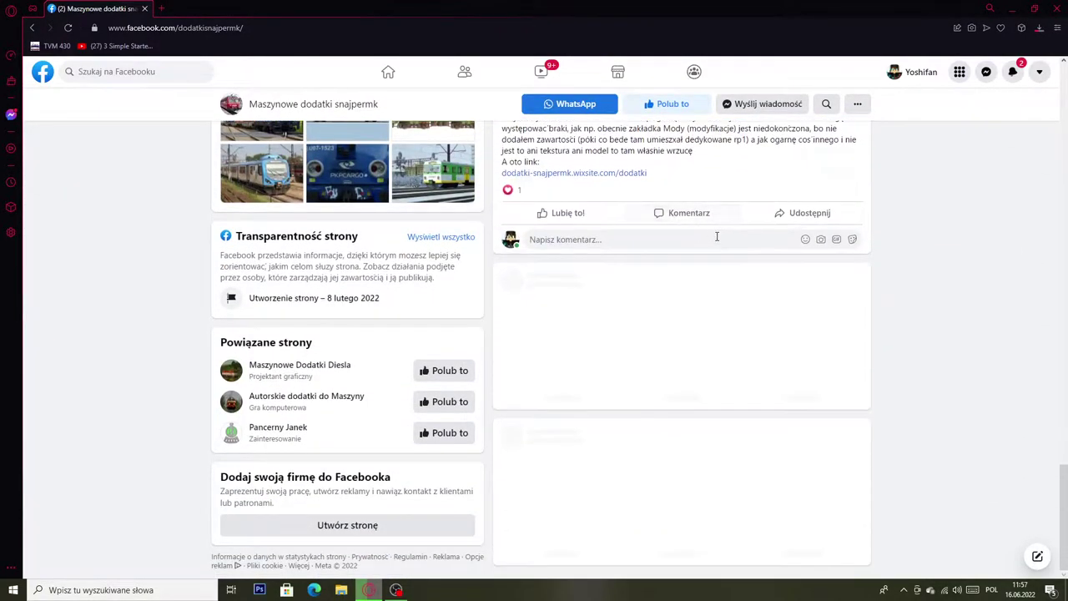
pyautogui.scroll(-3, 762, 338)
pyautogui.scroll(-10, 762, 338)
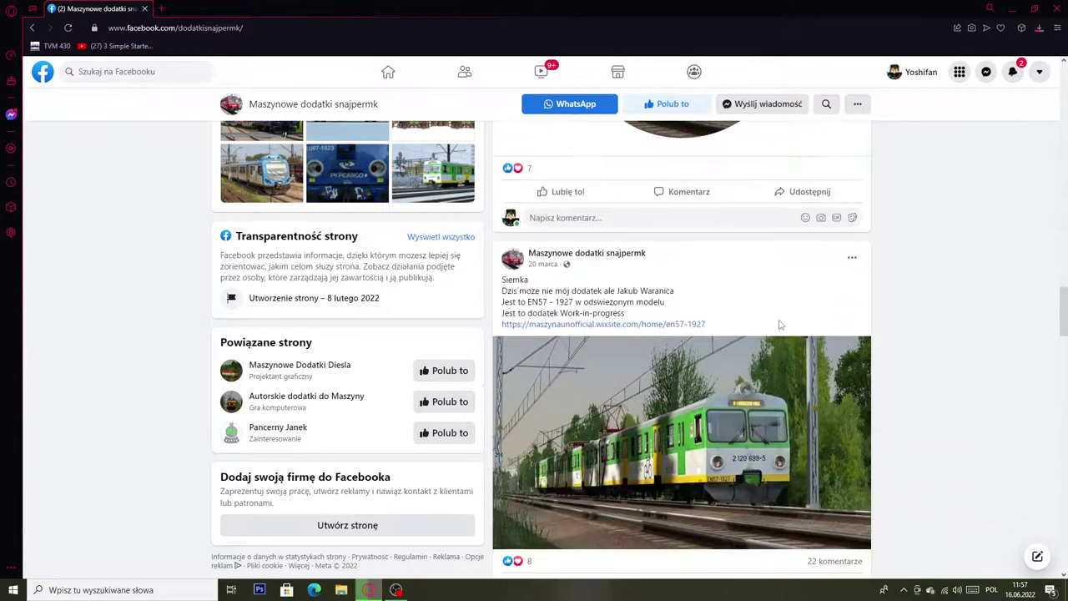
pyautogui.scroll(-1, 829, 250)
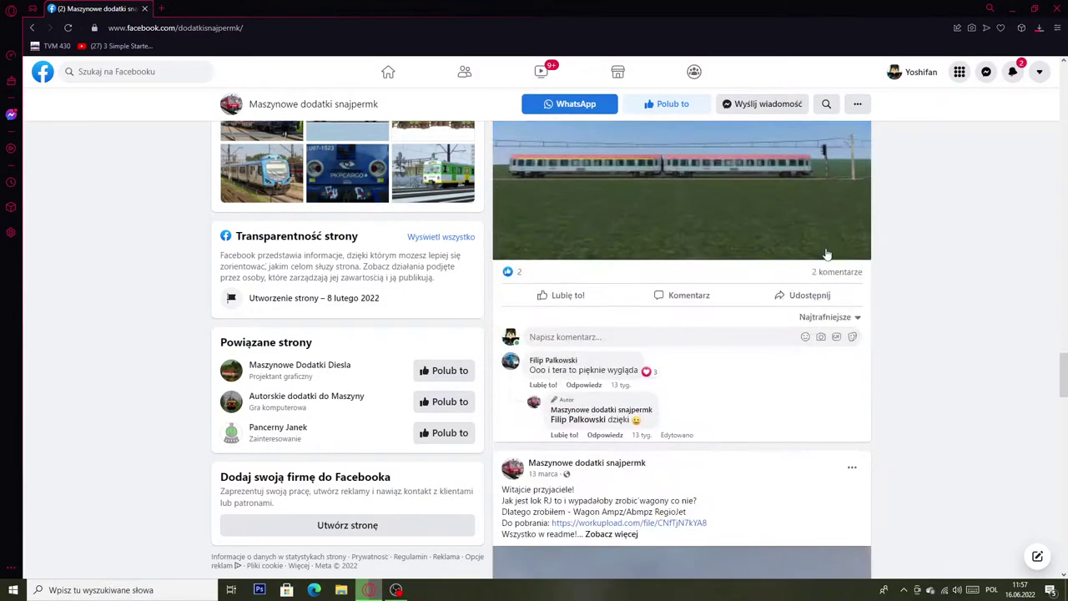
pyautogui.click(563, 294)
pyautogui.scroll(2, 739, 361)
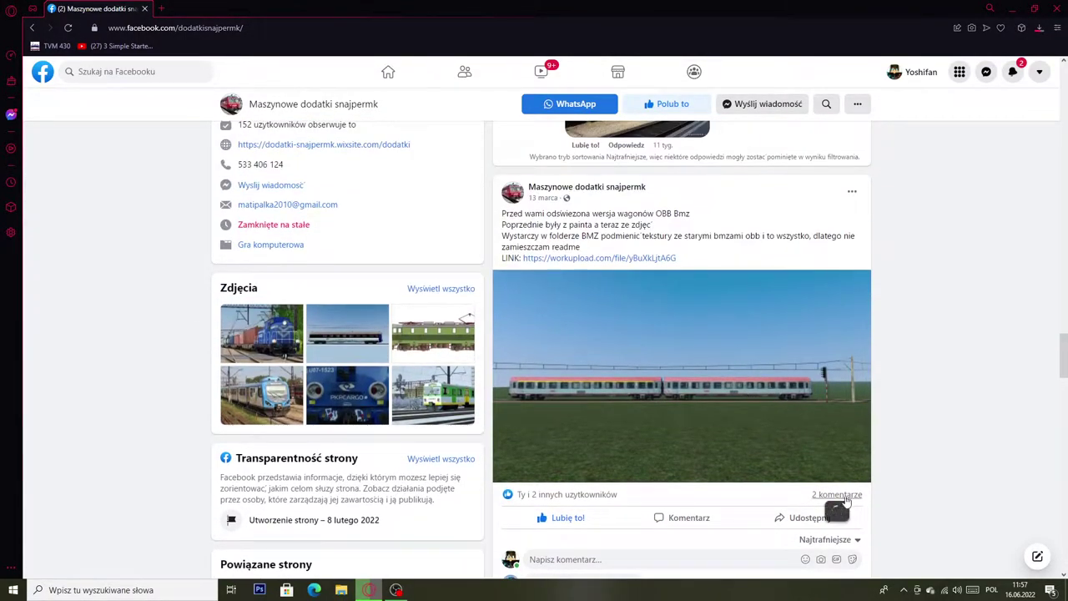
# Step: Download Fresh OBB.7z through the post's workupload link, close the download page and check the browser's downloaded files
pyautogui.click(644, 260)
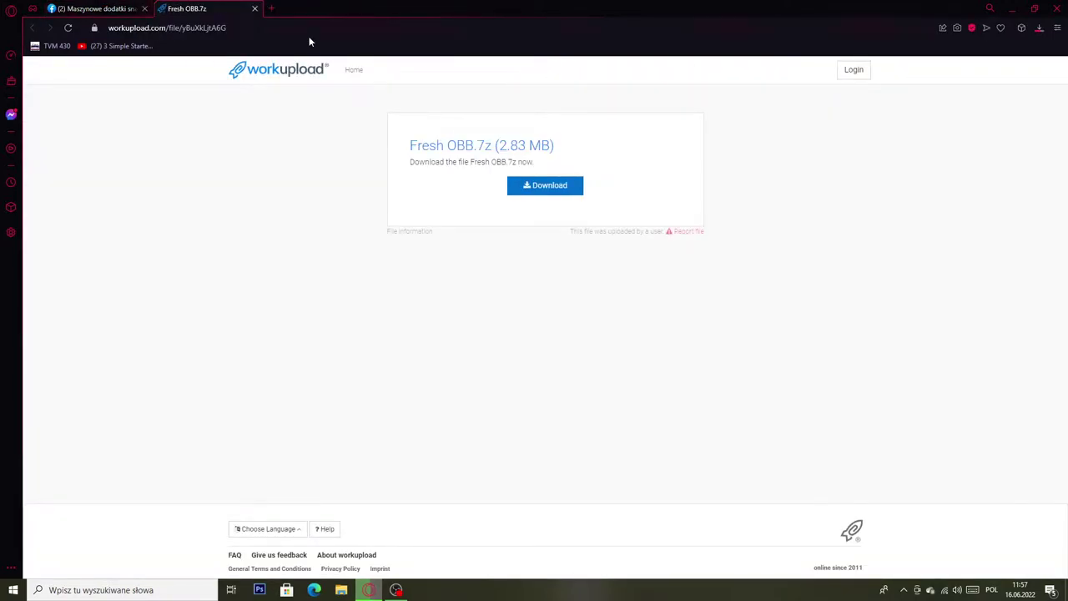
pyautogui.click(242, 27)
pyautogui.moveTo(236, 27); pyautogui.dragTo(109, 27)
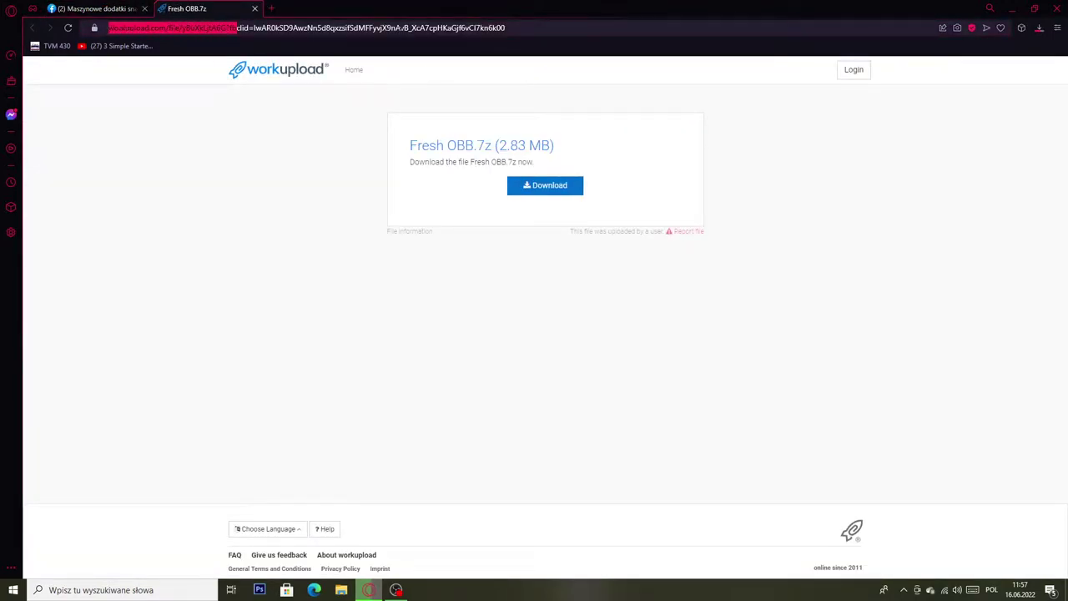
pyautogui.click(612, 135)
pyautogui.click(558, 188)
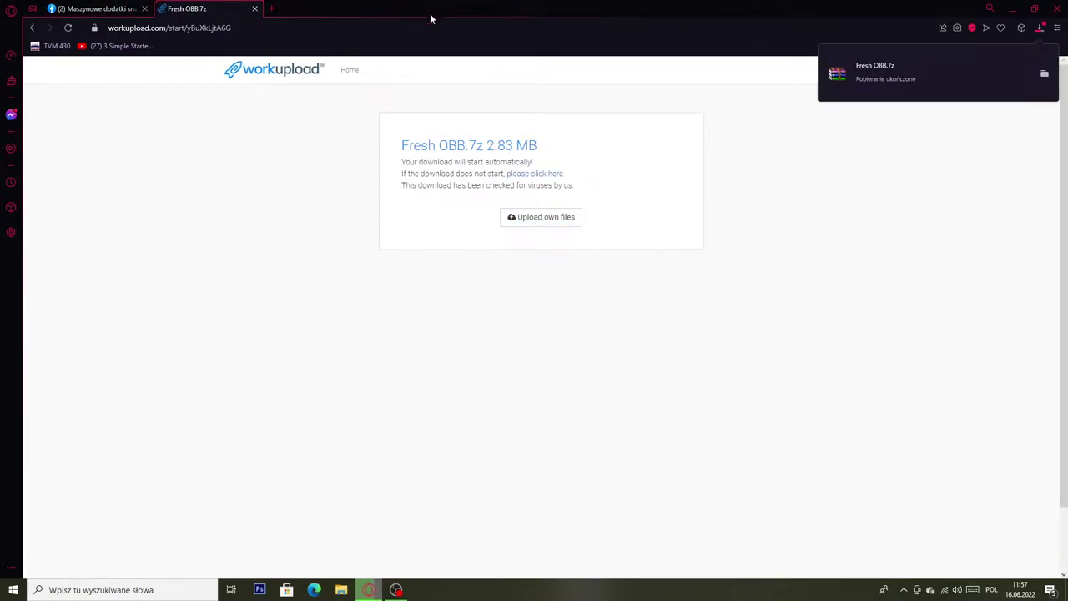
pyautogui.click(256, 9)
pyautogui.click(1040, 30)
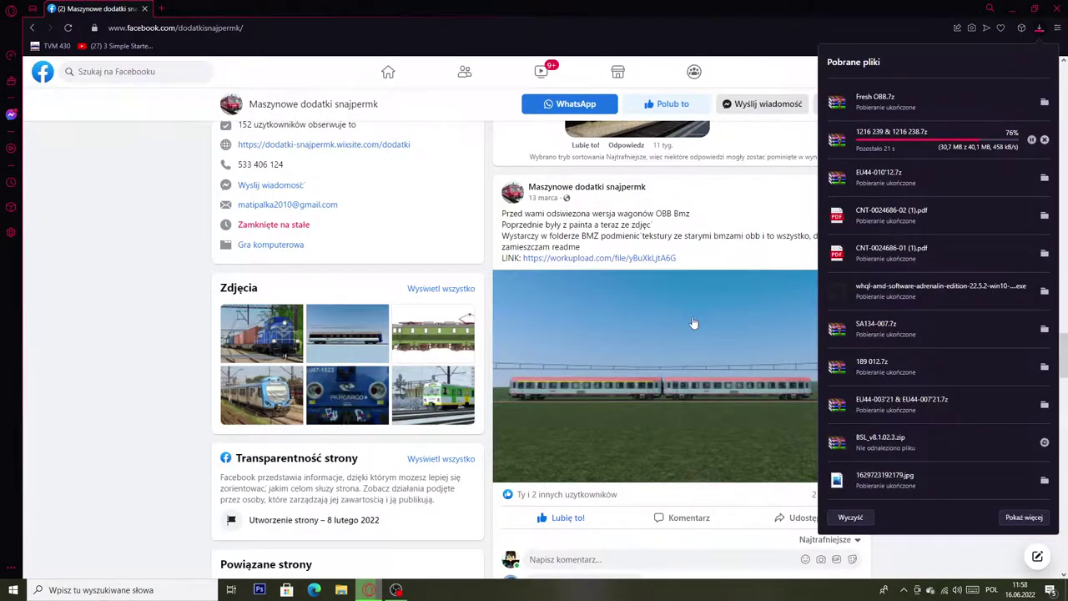
# Step: View the photo of the refreshed ÖBB wagons at full size and return to the page
pyautogui.scroll(-3, 692, 323)
pyautogui.click(665, 211)
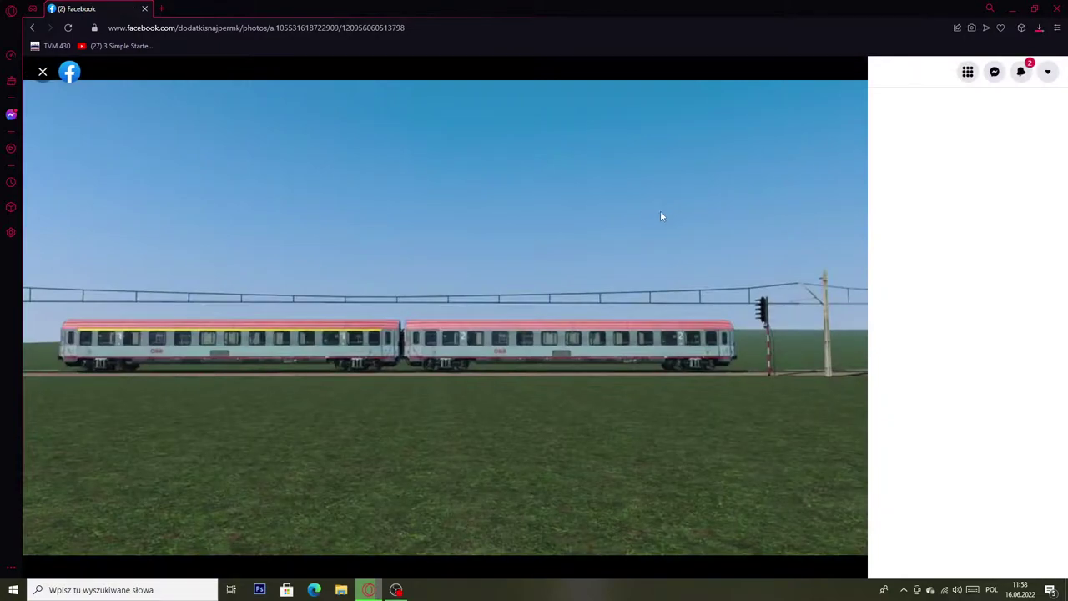
pyautogui.click(42, 68)
# Step: Browse to the 11 March wagon post past the RegioJet add-ons and expand its full text
pyautogui.scroll(-3, 651, 257)
pyautogui.scroll(-5, 617, 255)
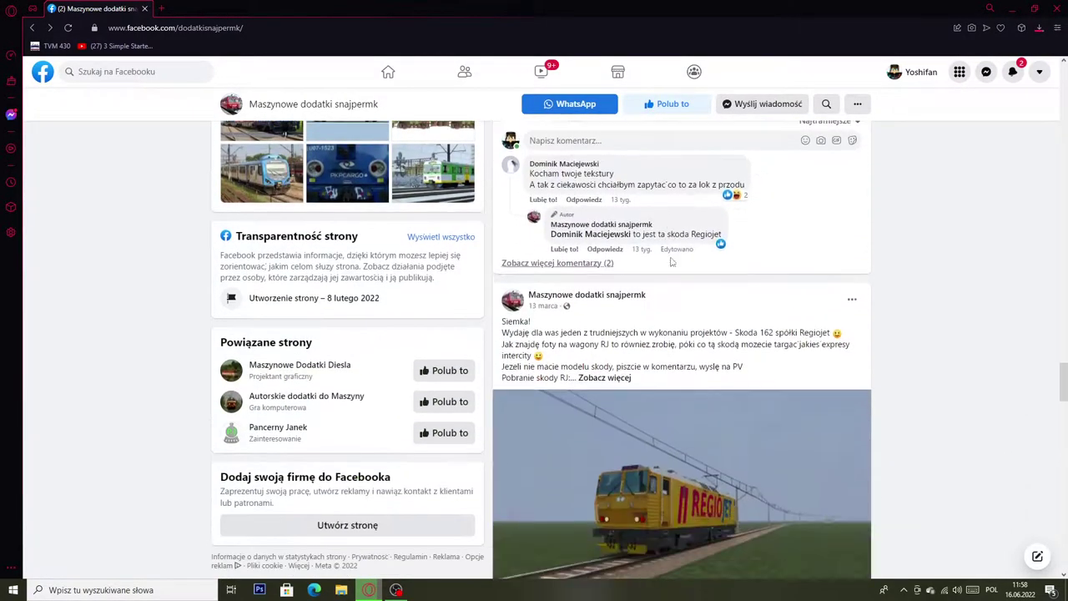
pyautogui.scroll(-2, 672, 204)
pyautogui.scroll(3, 672, 205)
pyautogui.scroll(-6, 676, 206)
pyautogui.scroll(-5, 676, 209)
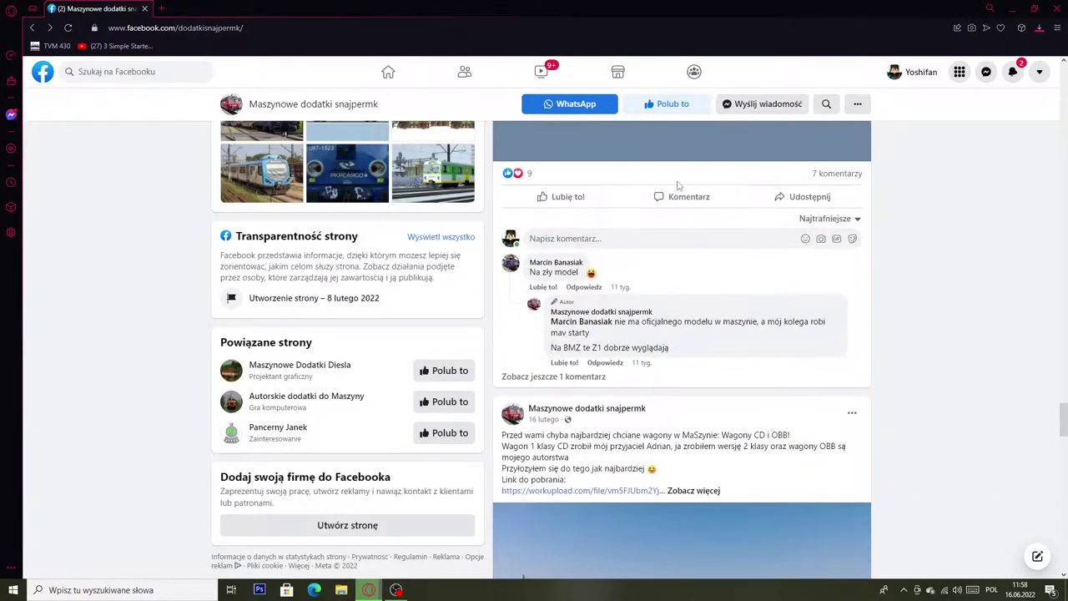
pyautogui.scroll(4, 734, 208)
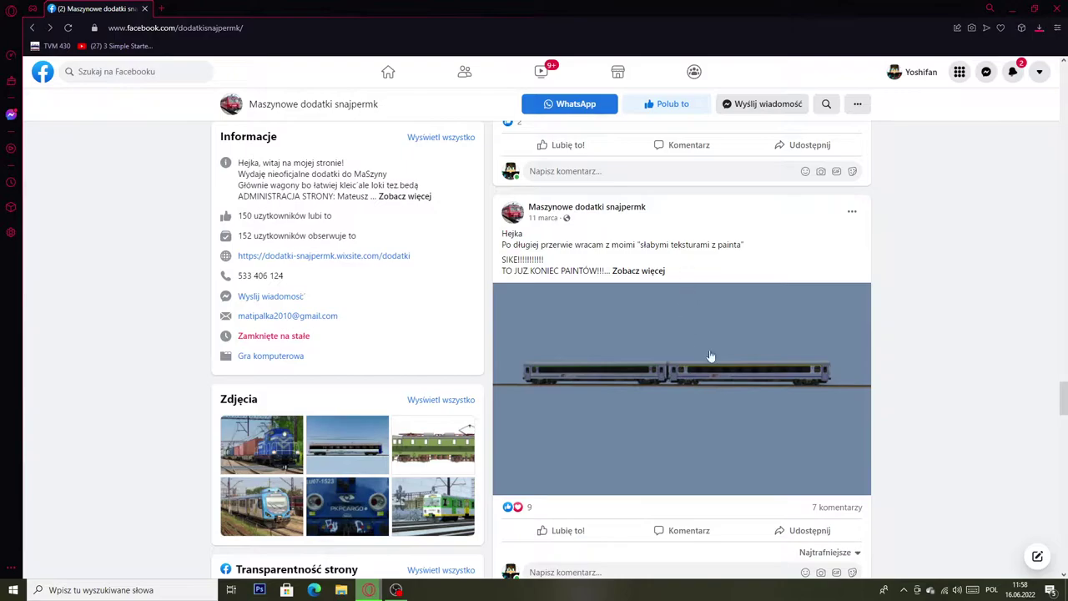
pyautogui.click(639, 271)
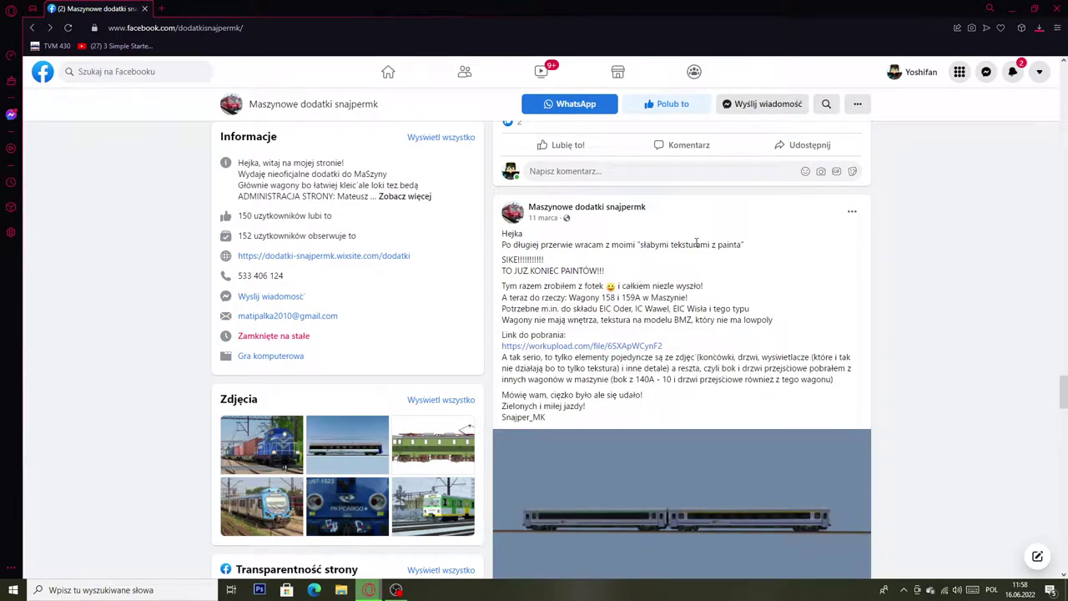
# Step: Look through the page's February posts, including the CD and ÖBB wagon textures with their download link
pyautogui.scroll(-10, 733, 242)
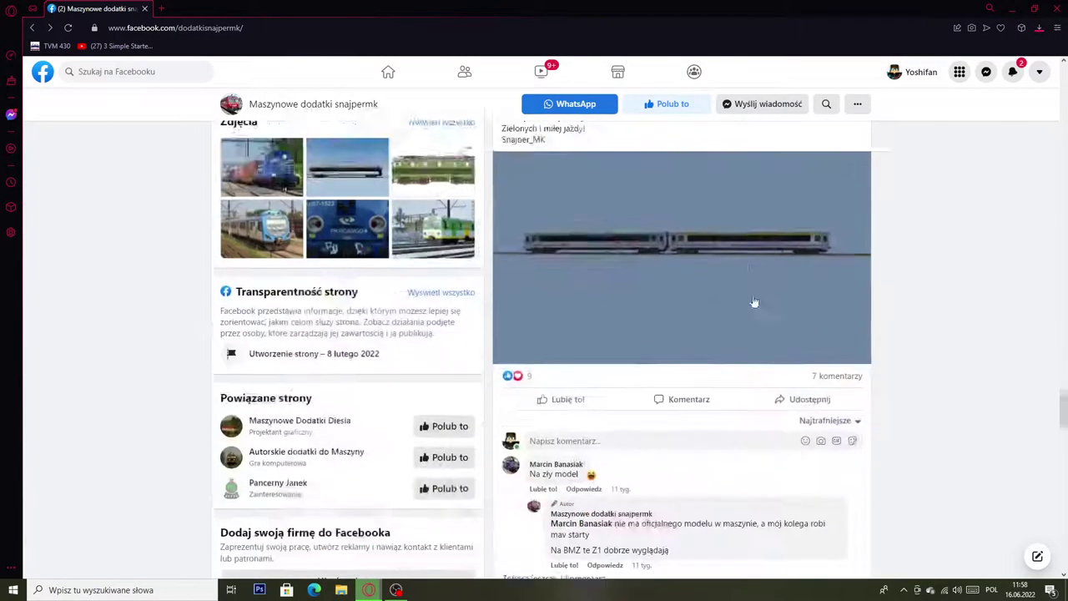
pyautogui.scroll(-8, 732, 271)
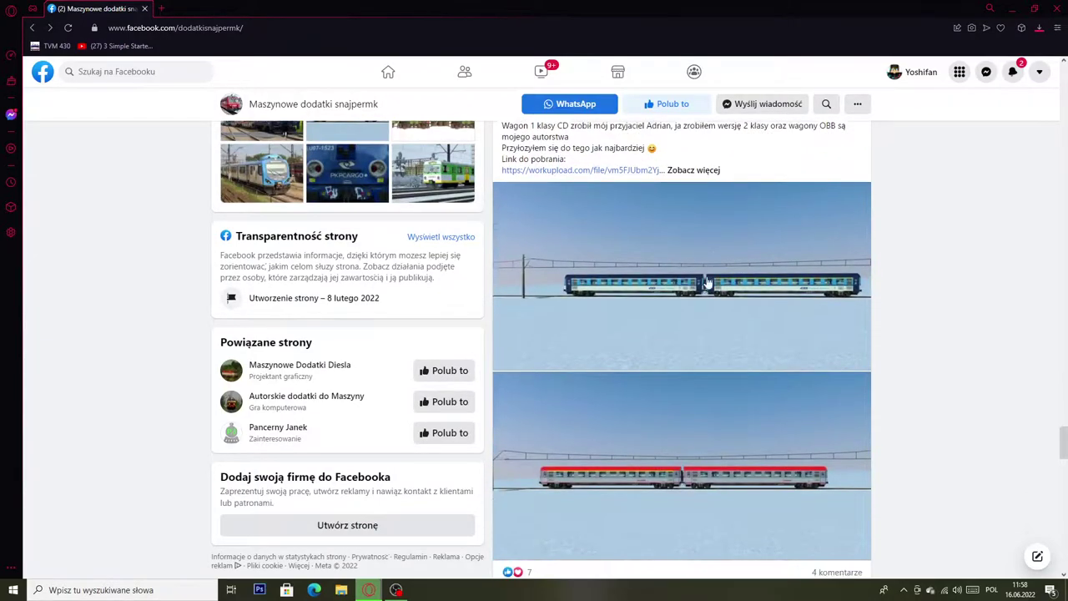
pyautogui.scroll(-2, 733, 222)
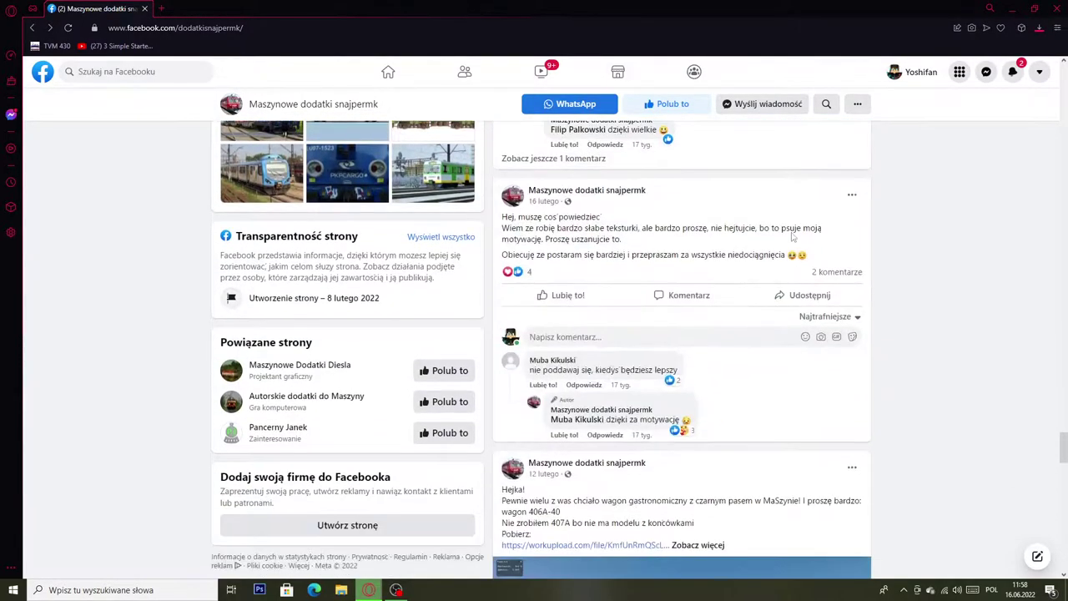
pyautogui.scroll(3, 776, 267)
pyautogui.scroll(6, 776, 247)
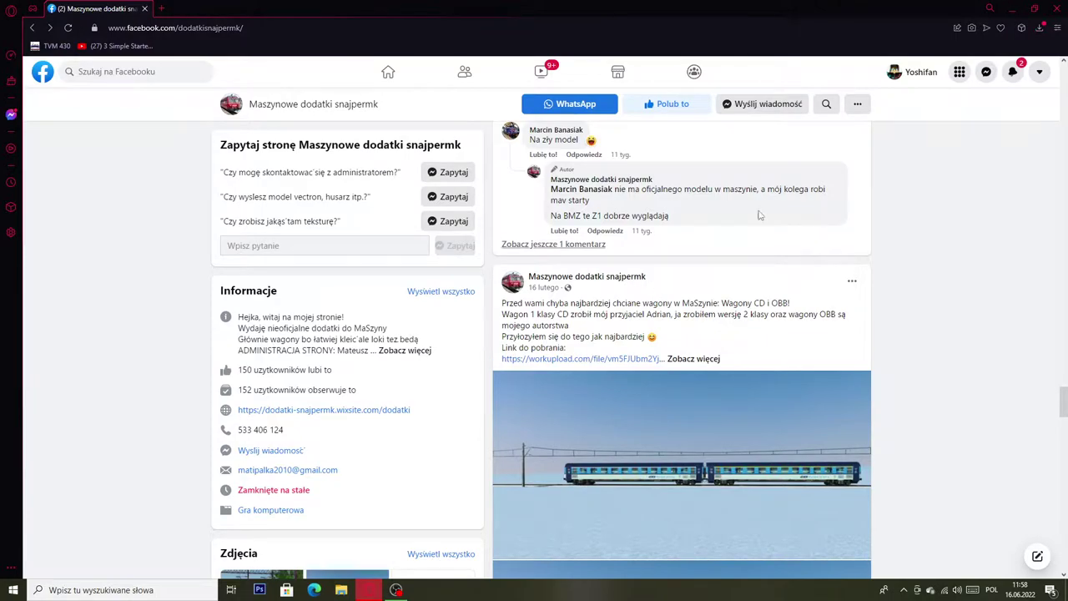
# Step: Open the downloaded archive 1216 239 & 1216 238.7z and read its info.txt installation notes, then close them
pyautogui.click(1041, 28)
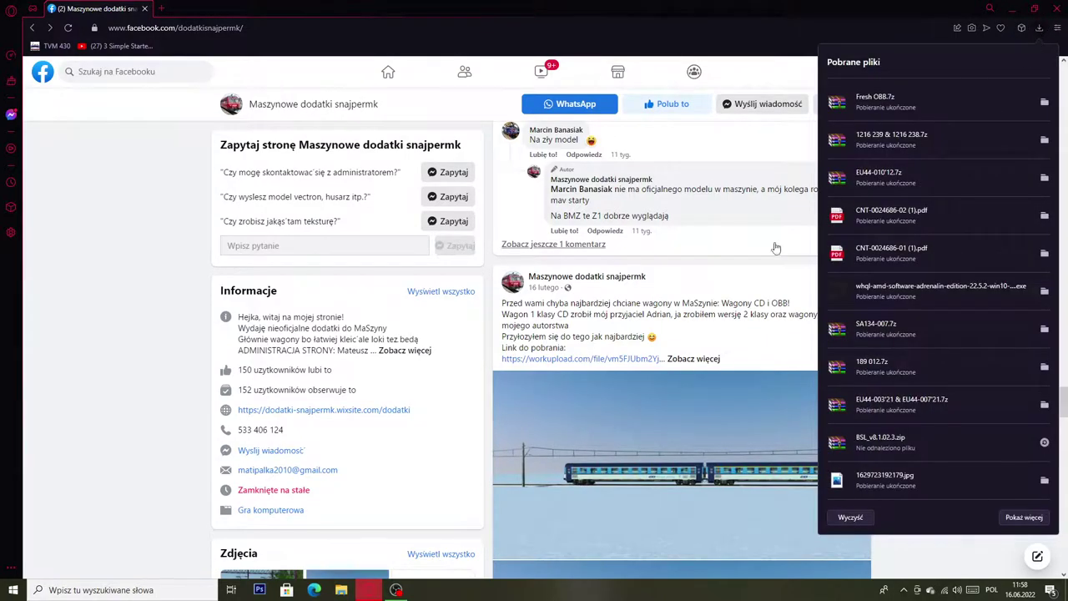
pyautogui.click(927, 137)
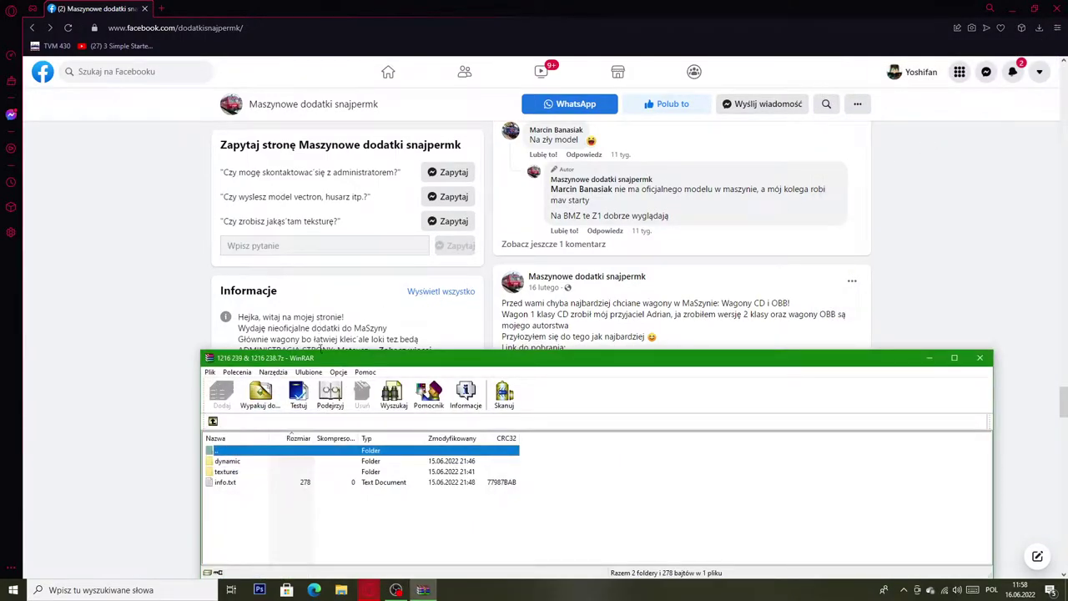
pyautogui.moveTo(226, 483); pyautogui.dragTo(228, 470)
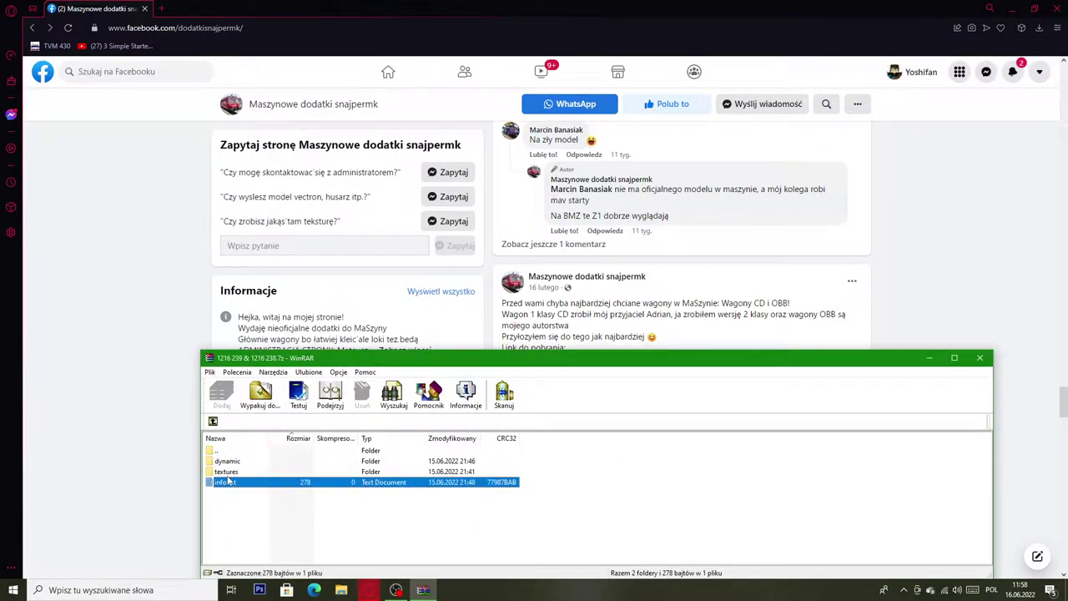
pyautogui.doubleClick(232, 484)
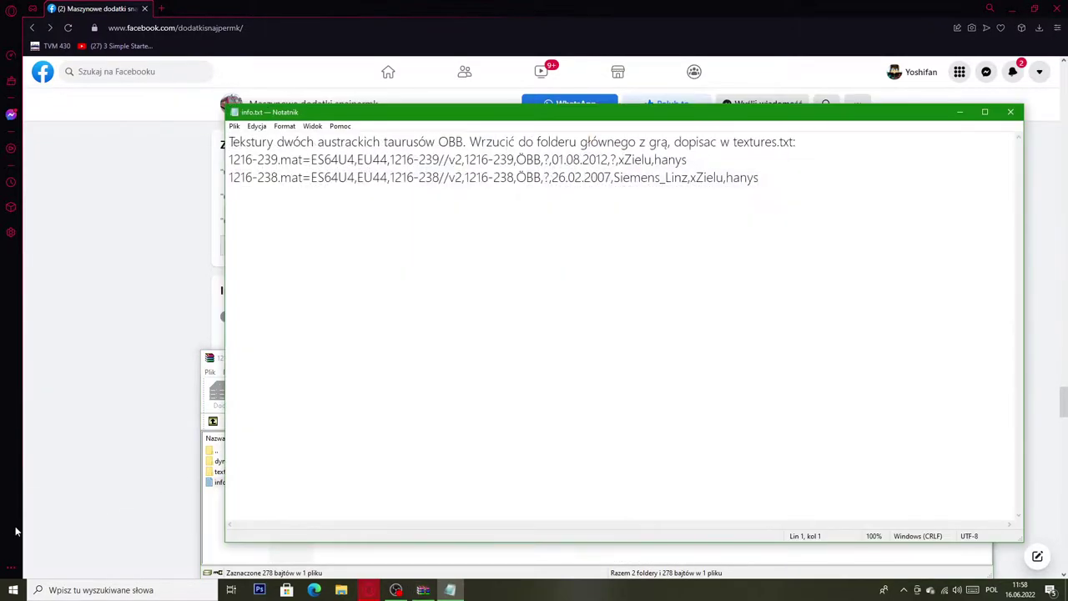
pyautogui.click(1009, 112)
# Step: Find and open the MaSzyna game folder, and enter the dynamic folder both there and in the archive
pyautogui.click(12, 590)
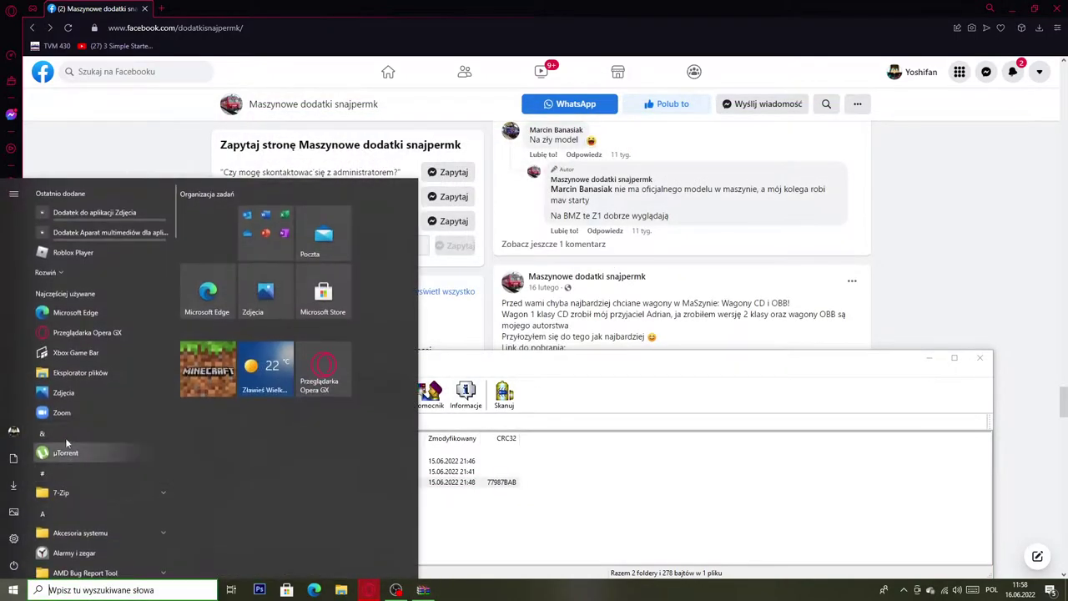
pyautogui.write('masz')
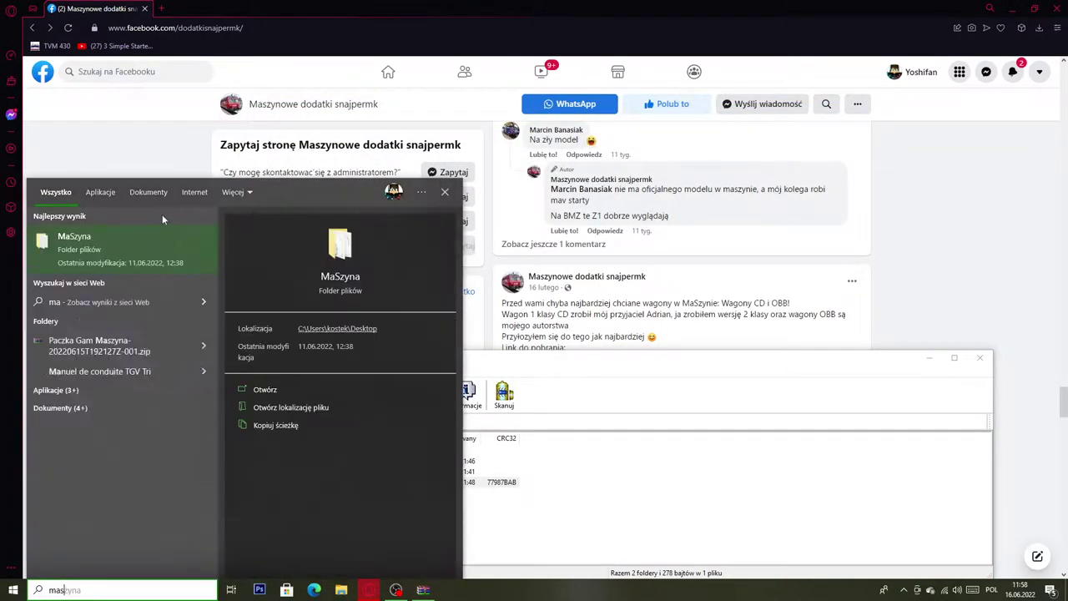
pyautogui.press('Escape')
pyautogui.click(191, 248)
pyautogui.press('super+Down')
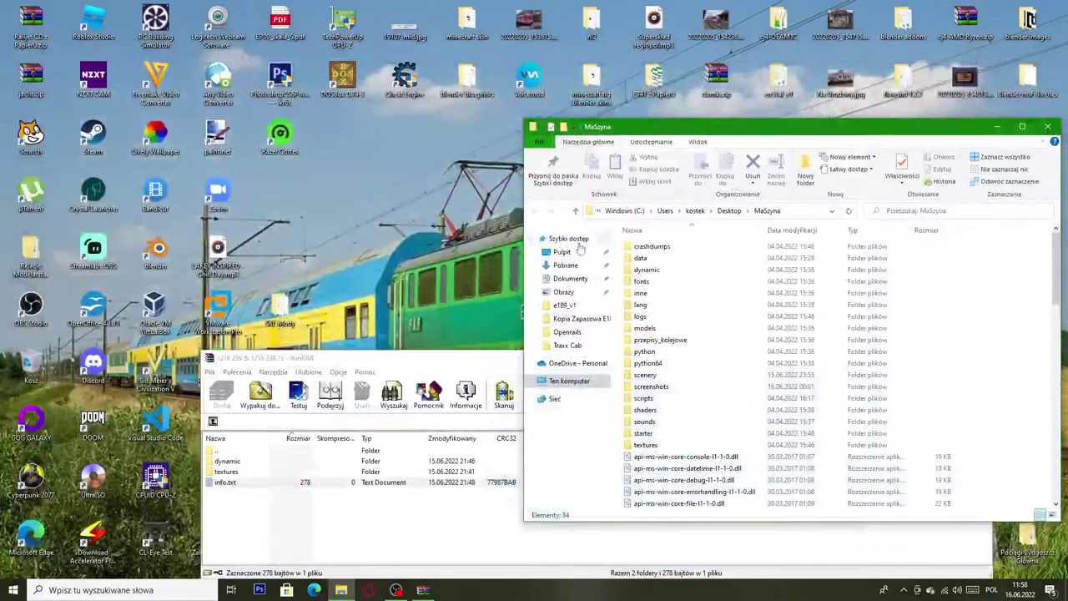
pyautogui.doubleClick(647, 269)
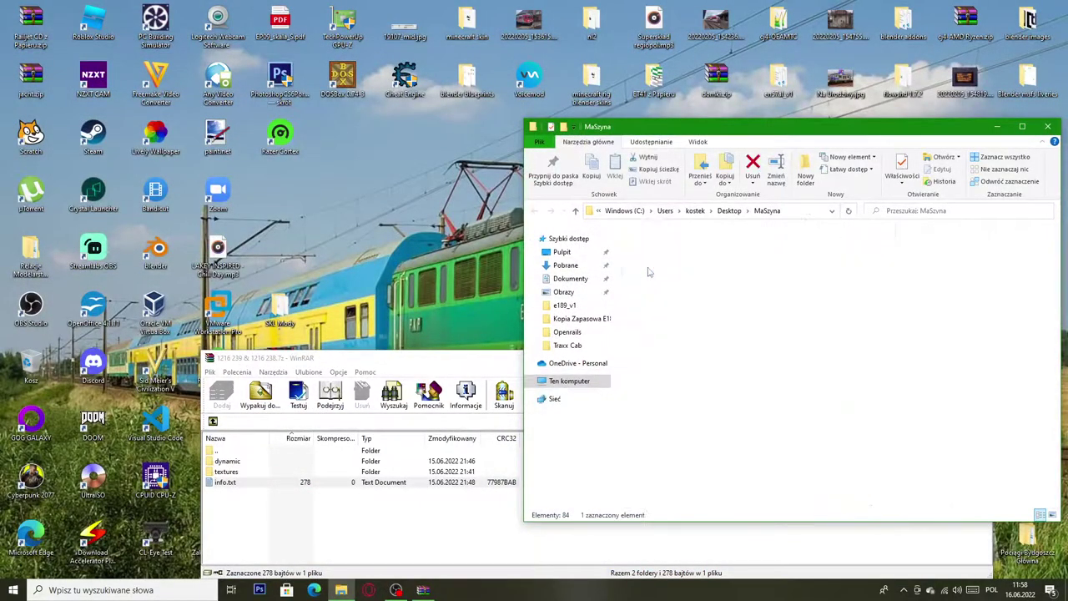
pyautogui.doubleClick(227, 461)
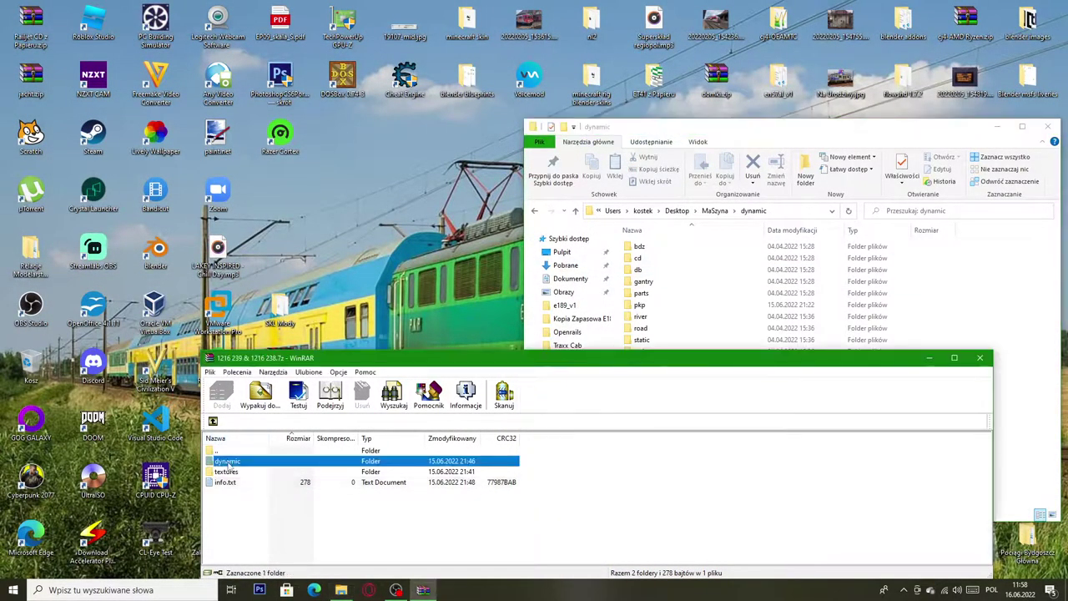
pyautogui.doubleClick(226, 462)
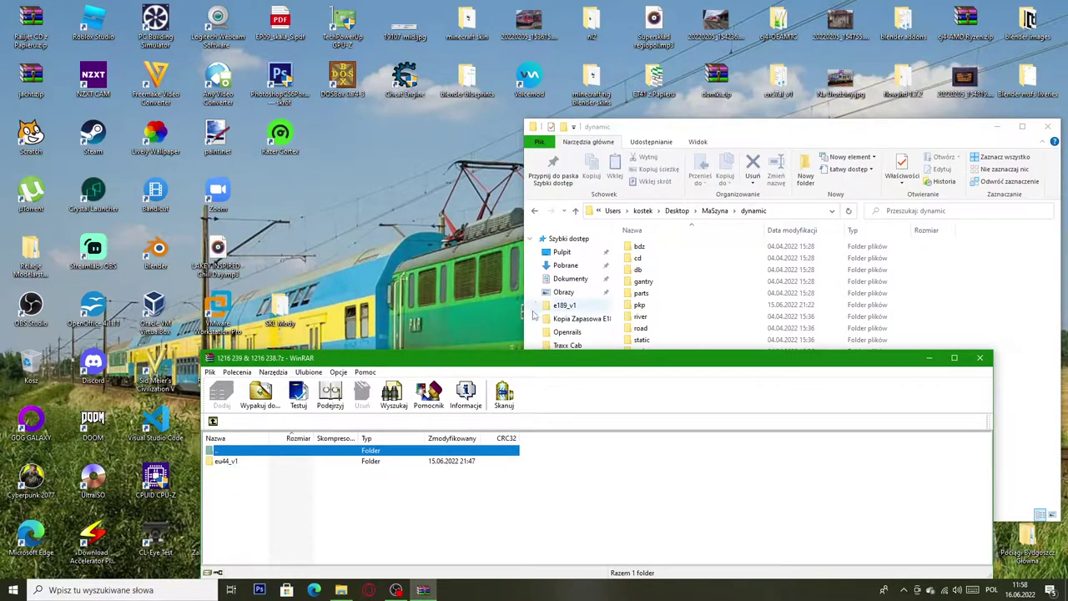
# Step: Within the game's dynamic folder, open pkp and its eu44_v1 subfolder
pyautogui.doubleClick(642, 305)
pyautogui.scroll(-5, 751, 317)
pyautogui.scroll(-5, 762, 317)
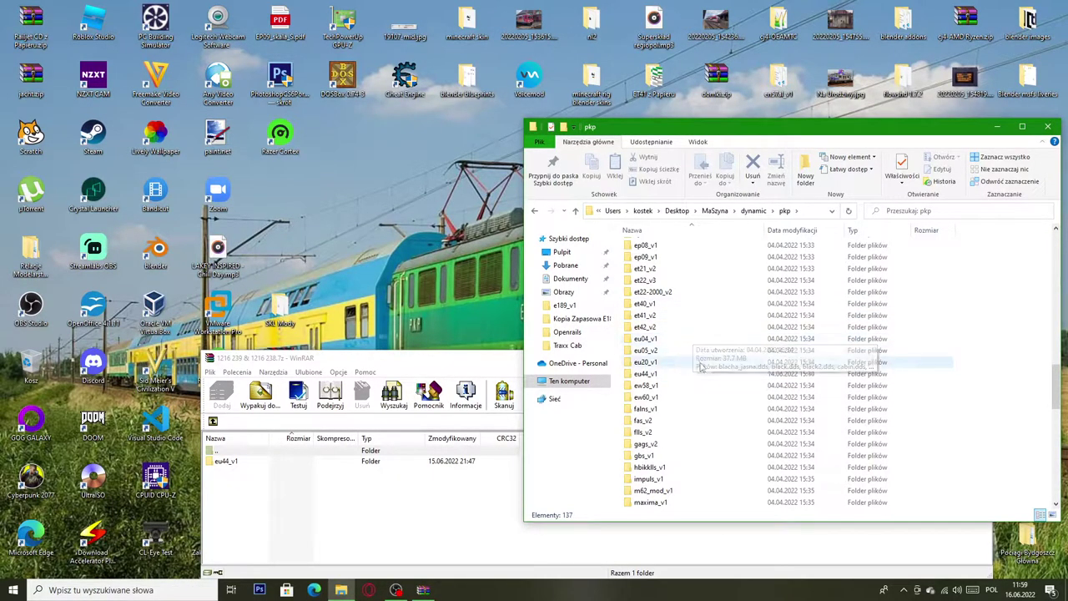
pyautogui.scroll(-20, 735, 342)
pyautogui.scroll(20, 726, 354)
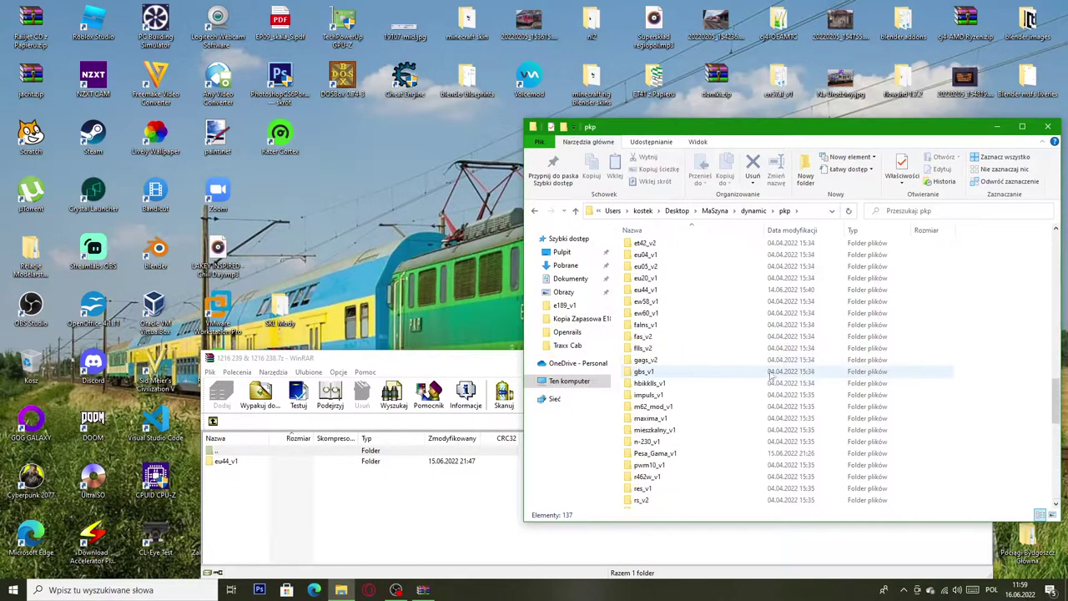
pyautogui.scroll(-7, 714, 317)
pyautogui.scroll(-10, 714, 303)
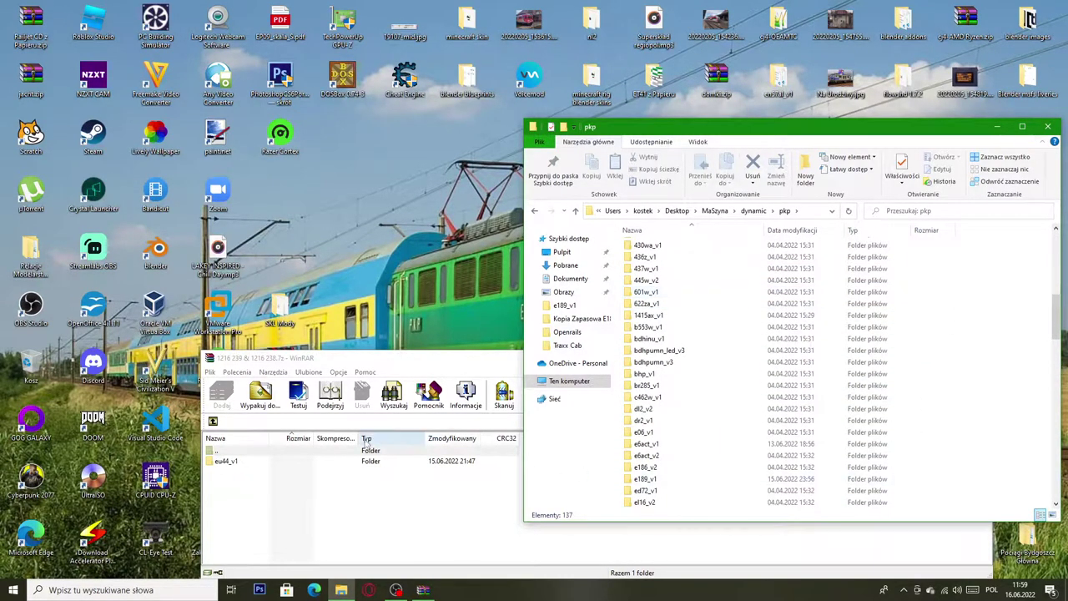
pyautogui.scroll(-5, 703, 328)
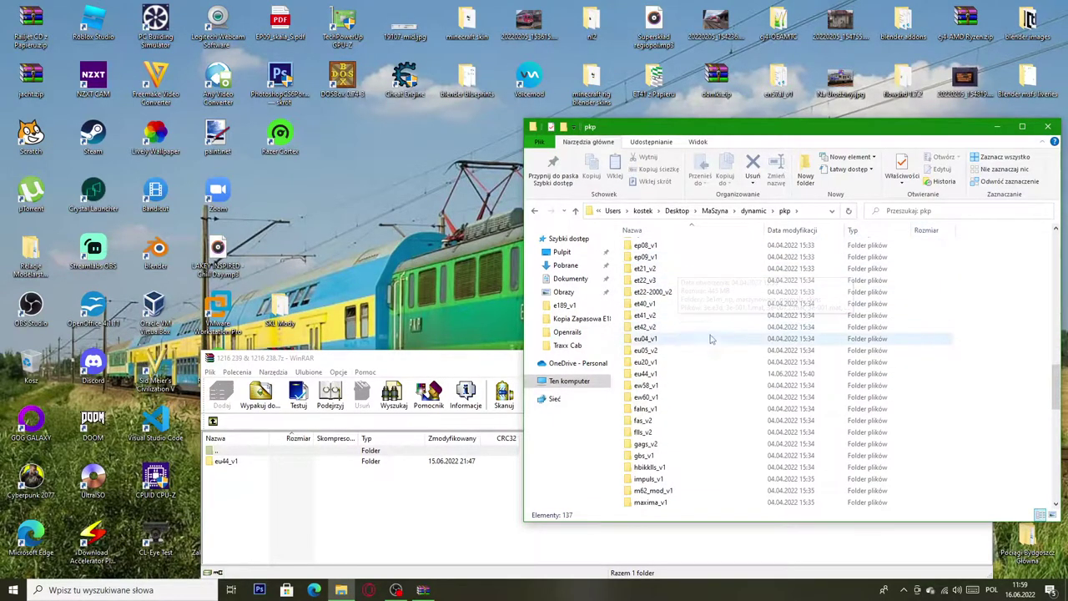
pyautogui.scroll(-2, 668, 342)
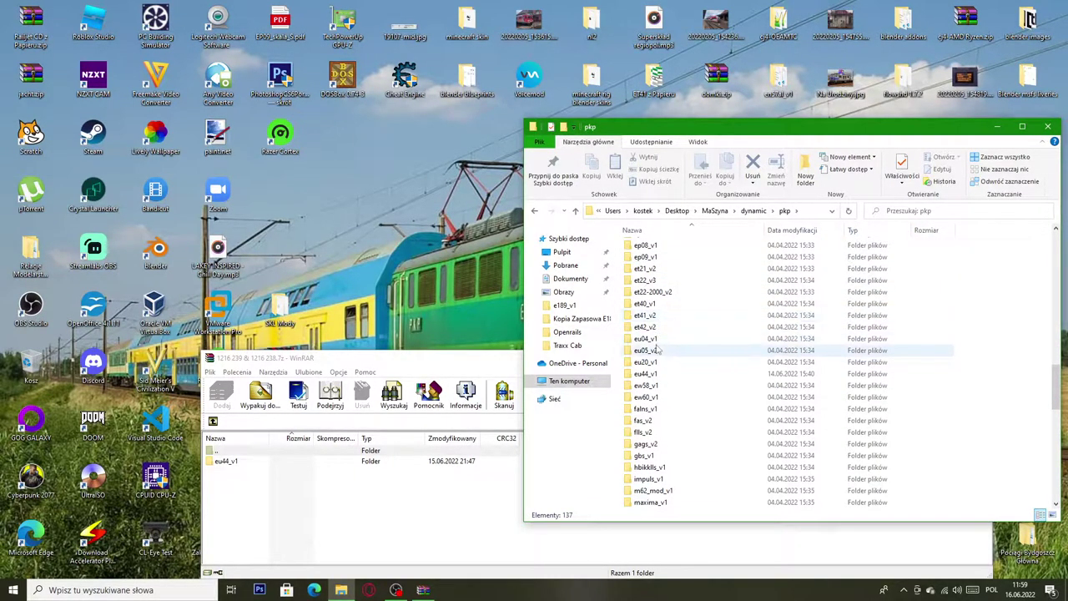
pyautogui.click(648, 376)
pyautogui.doubleClick(649, 380)
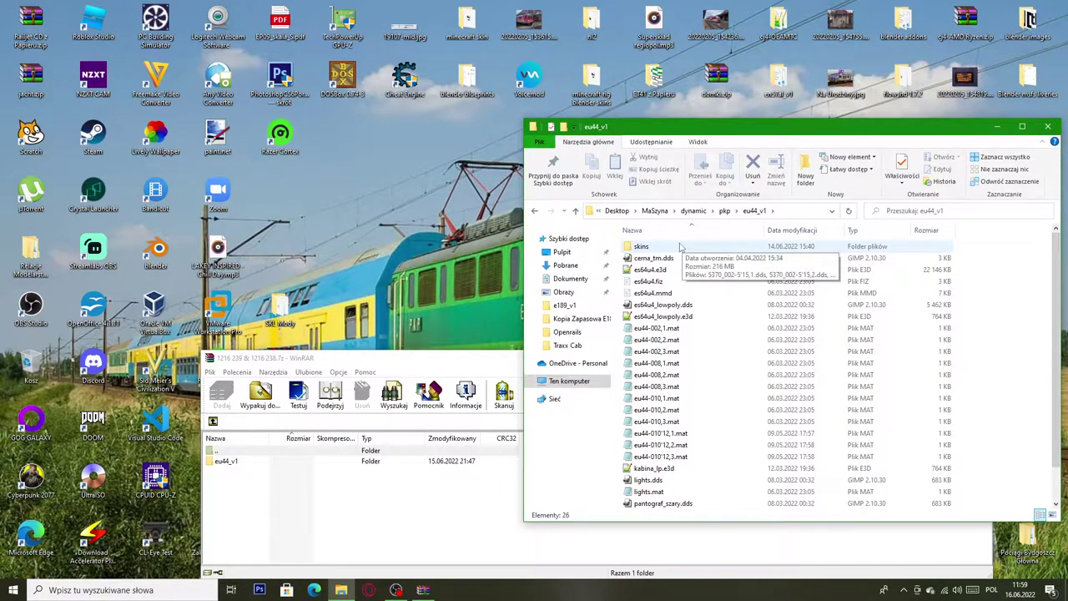
# Step: Place the archive's eu44_v1 folder beside the game's eu44_v1 folder and extract the six 1216-238 and 1216-239 .mat files into it
pyautogui.doubleClick(247, 461)
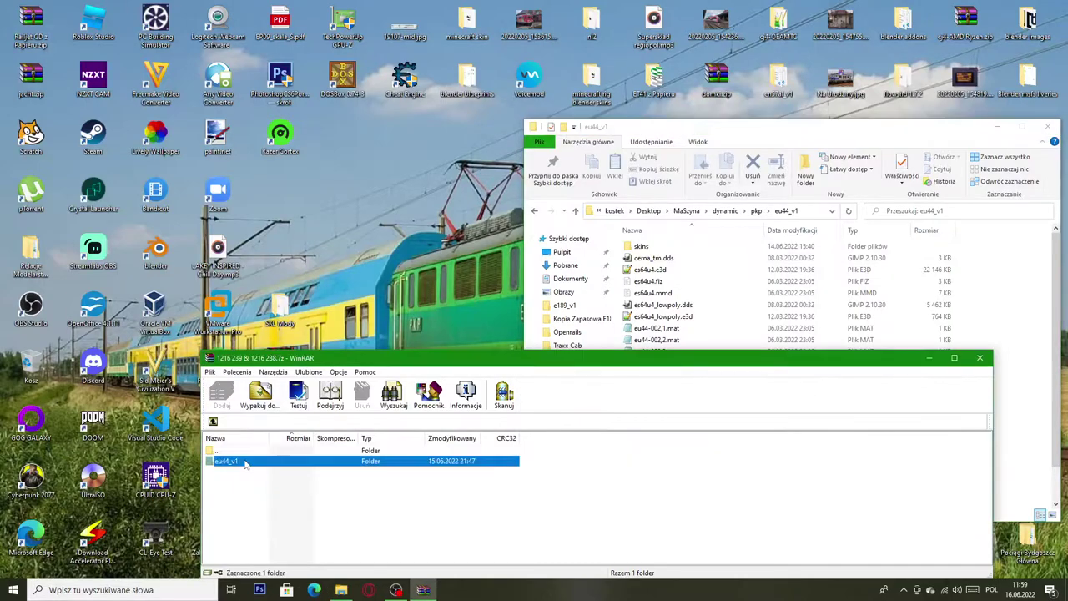
pyautogui.click(247, 541)
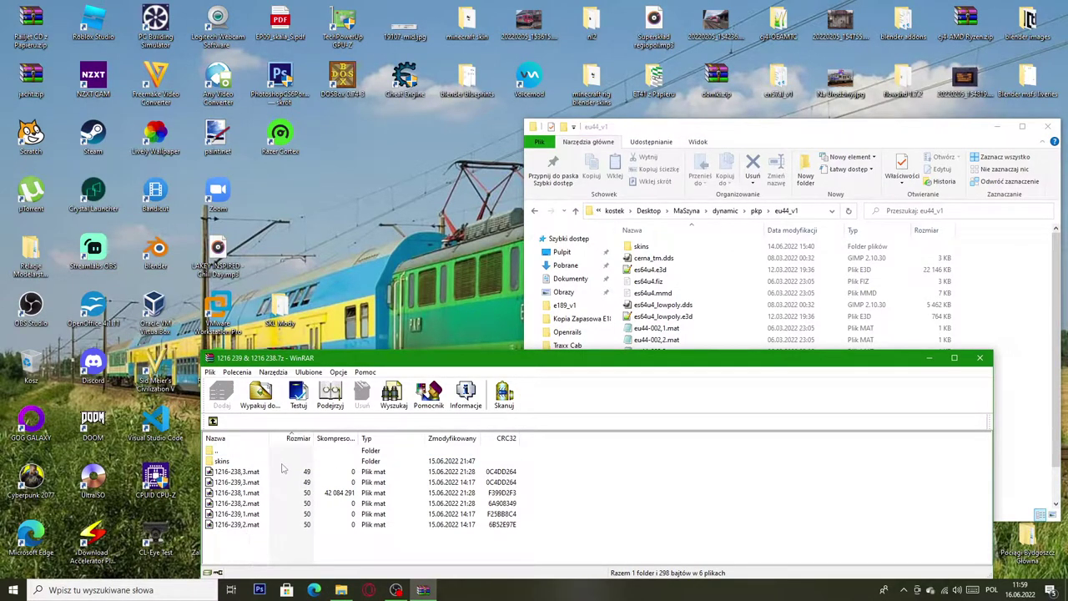
pyautogui.moveTo(531, 366); pyautogui.dragTo(1067, 337)
pyautogui.click(318, 162)
pyautogui.moveTo(565, 266); pyautogui.dragTo(576, 130)
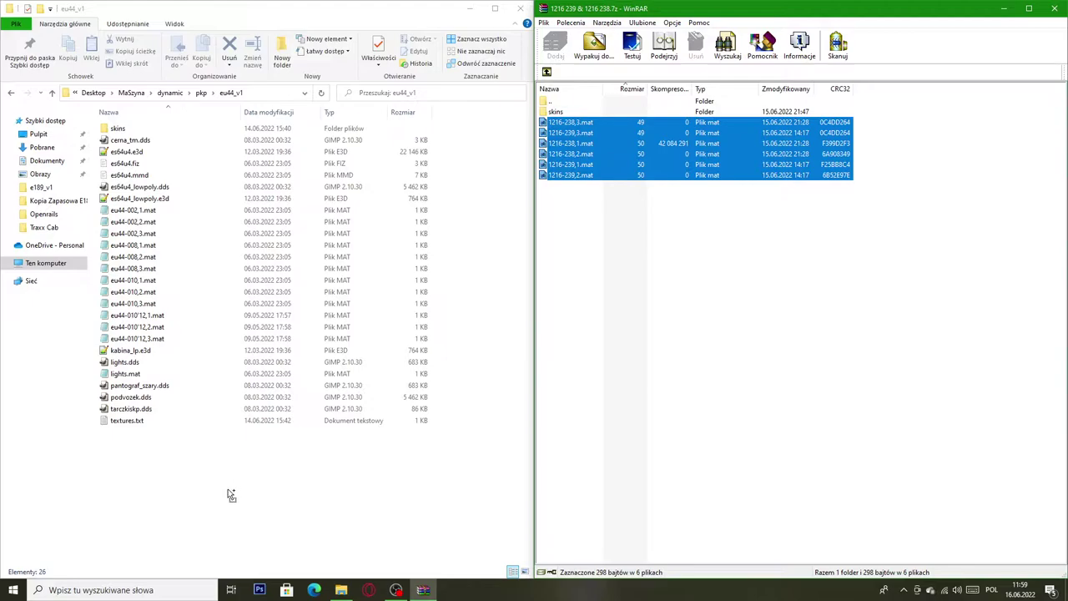
pyautogui.moveTo(231, 496); pyautogui.dragTo(232, 489)
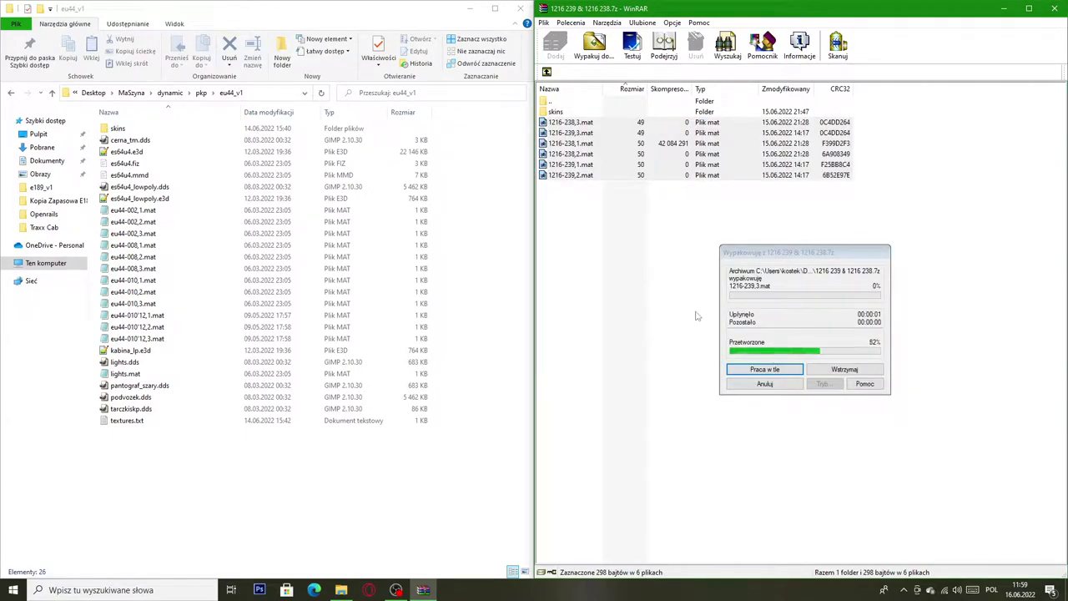
# Step: Extract the four 1216-238 and 1216-239 .tga textures from the archive's skins folder into the game's eu44_v1 skins folder
pyautogui.click(457, 206)
pyautogui.doubleClick(231, 128)
pyautogui.click(655, 218)
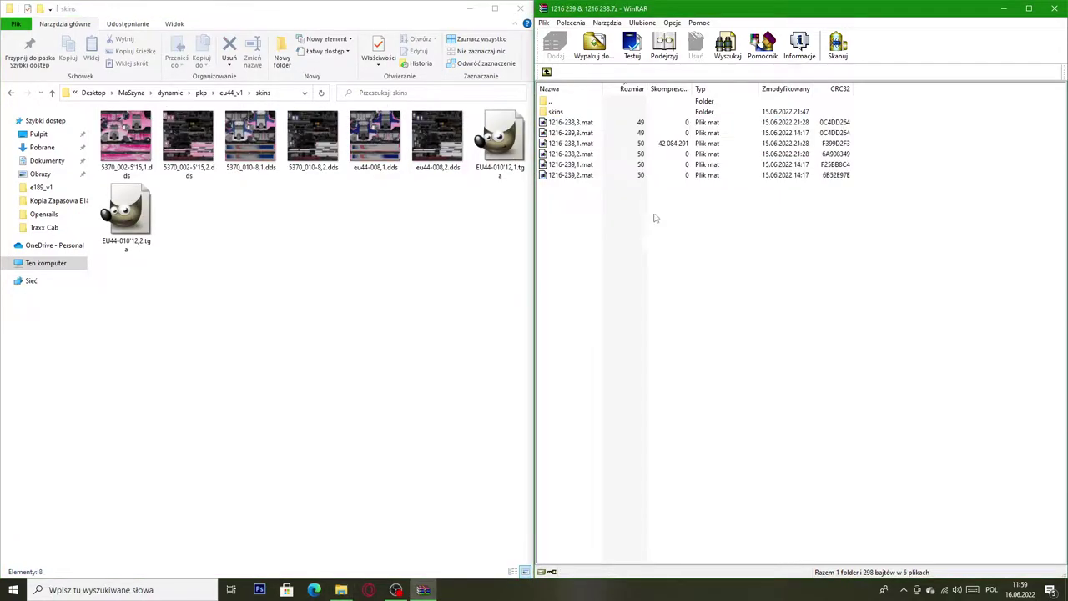
pyautogui.doubleClick(555, 112)
pyautogui.moveTo(597, 209); pyautogui.dragTo(590, 125)
pyautogui.moveTo(421, 245); pyautogui.dragTo(368, 311)
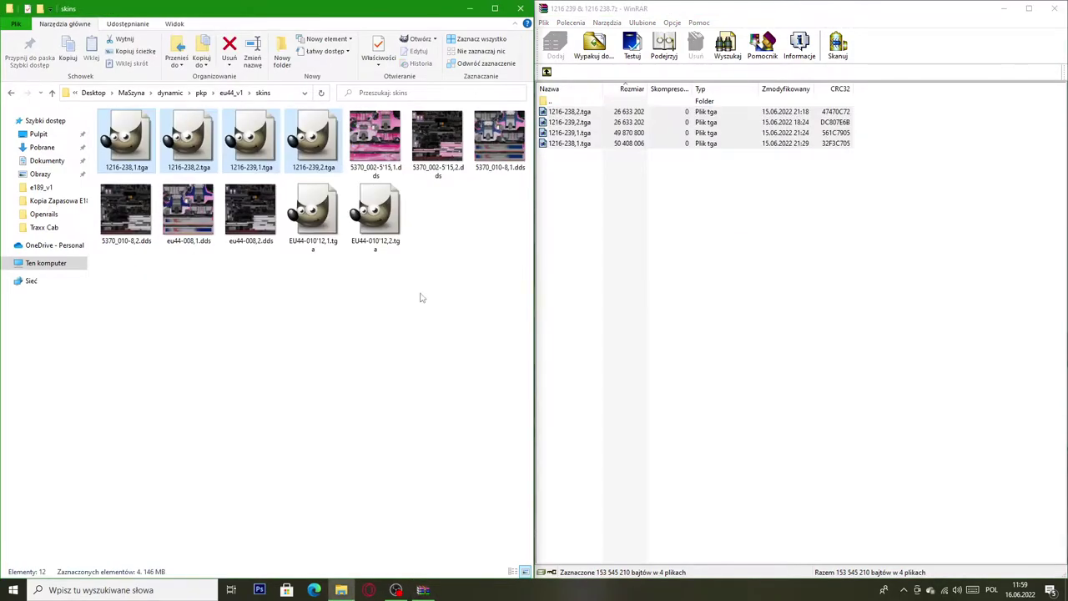
pyautogui.click(317, 295)
# Step: Close the archive, return to the game's eu44_v1 folder and open textures.txt
pyautogui.click(1052, 10)
pyautogui.click(224, 93)
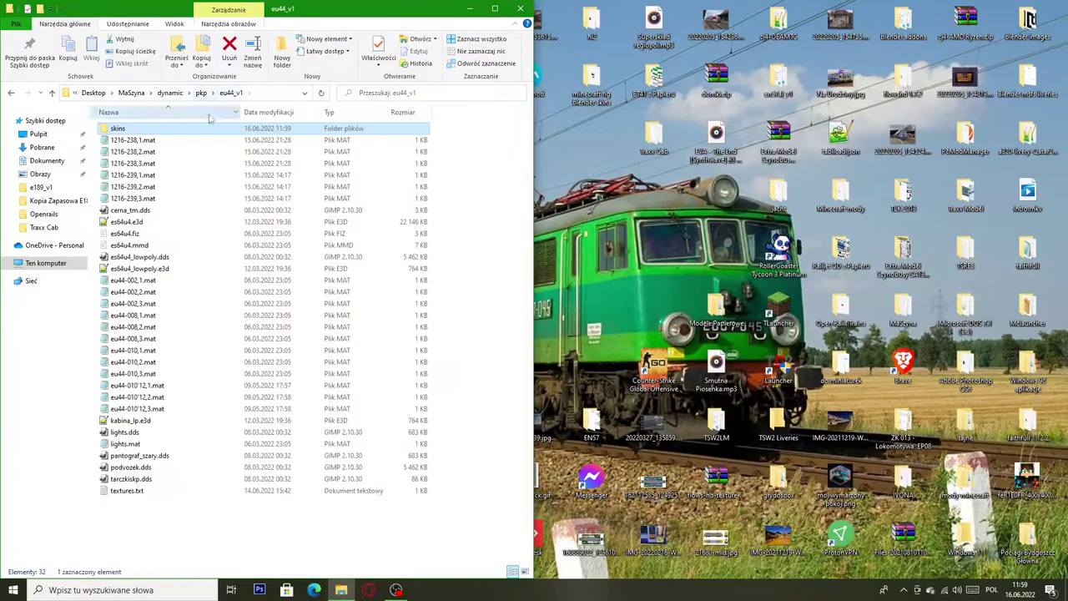
pyautogui.doubleClick(151, 494)
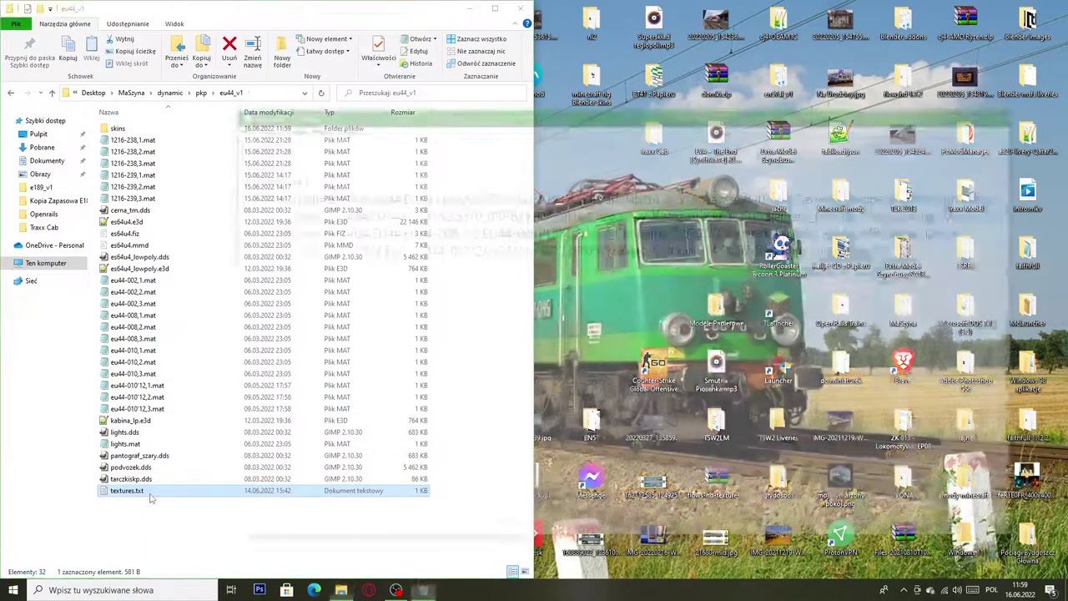
# Step: Go to the Pobrane folder, reopen the archive 1216 239 & 1216 238.7z and open its info.txt
pyautogui.click(13, 590)
pyautogui.click(341, 590)
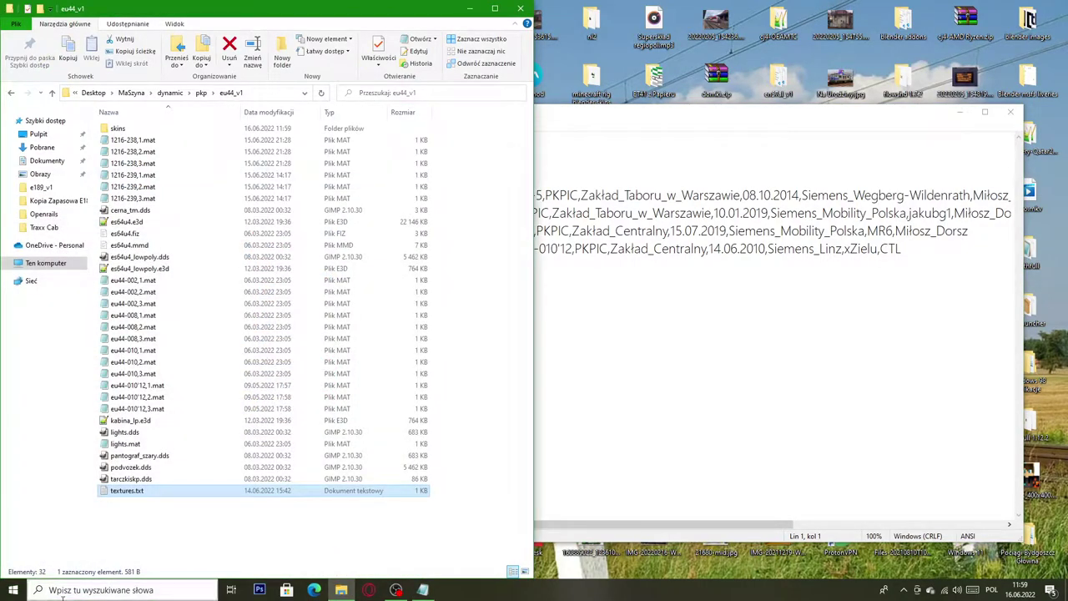
pyautogui.click(125, 589)
pyautogui.write('pobrane')
pyautogui.click(91, 242)
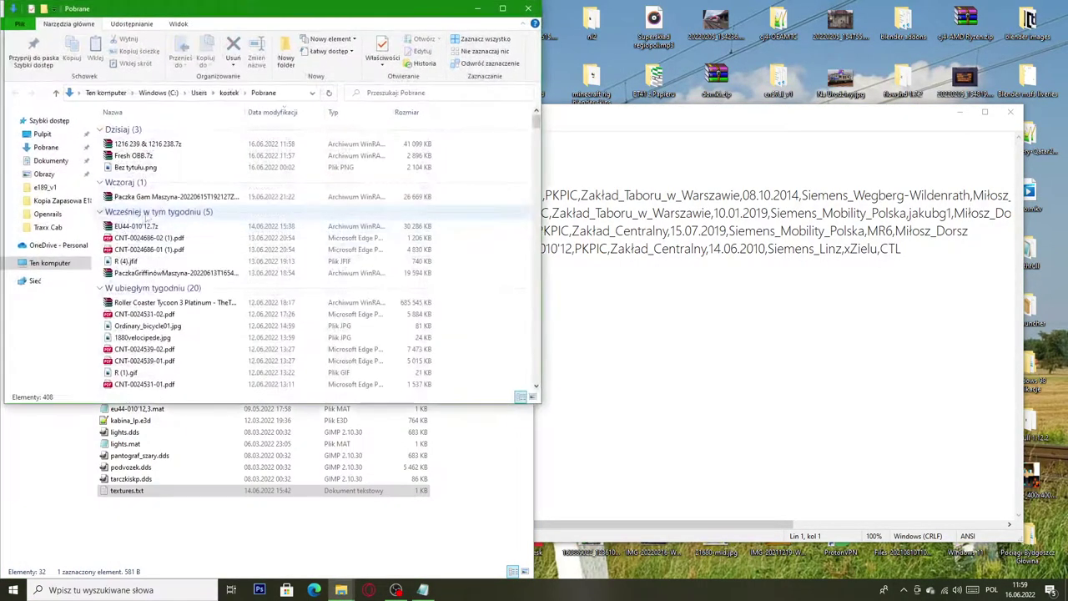
pyautogui.doubleClick(177, 144)
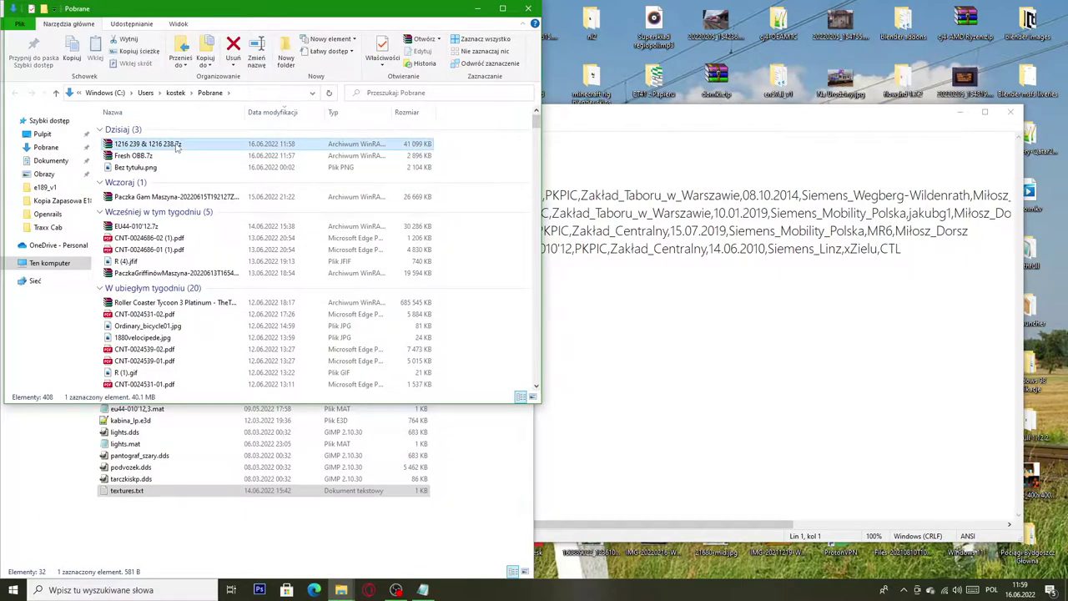
pyautogui.doubleClick(250, 483)
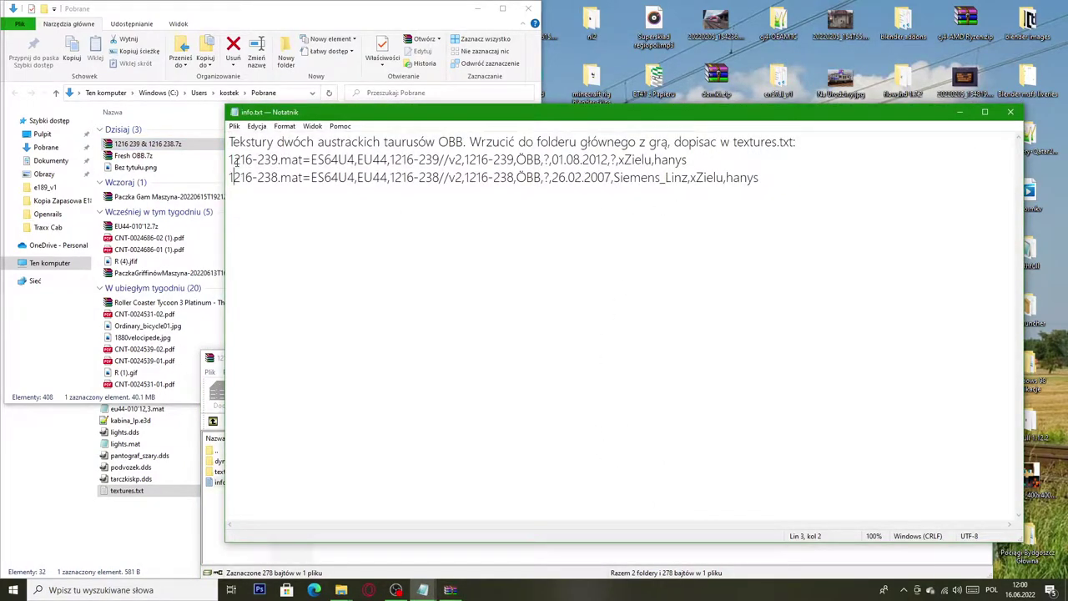
# Step: Copy the 1216-239.mat and 1216-238.mat lines from info.txt and paste them at the end of textures.txt
pyautogui.moveTo(231, 159); pyautogui.dragTo(775, 193)
pyautogui.hotkey('ctrl', 'c')
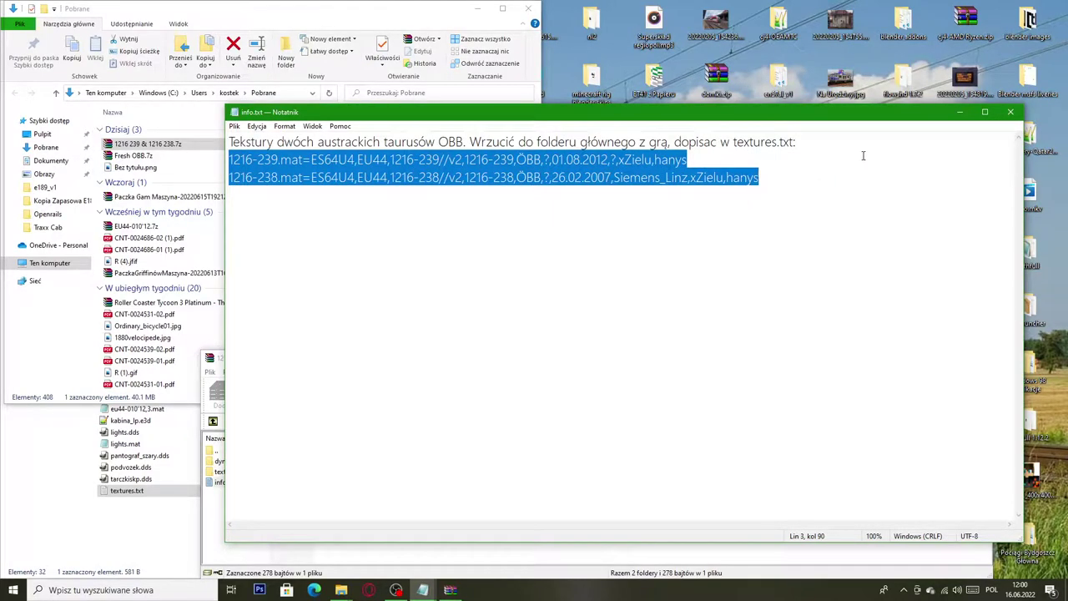
pyautogui.click(1010, 112)
pyautogui.click(734, 299)
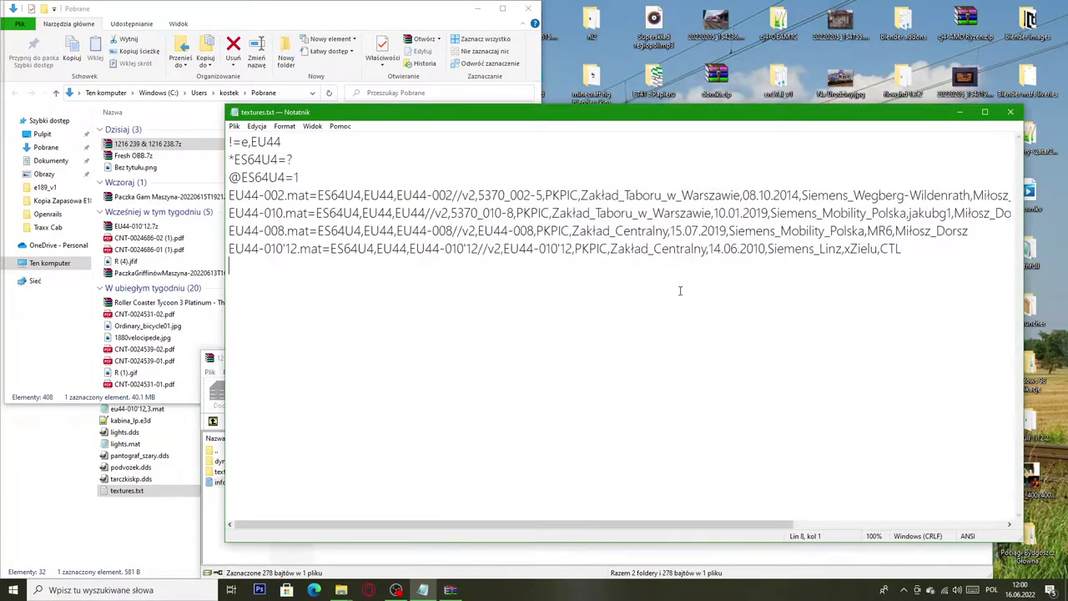
pyautogui.hotkey('ctrl', 'v')
# Step: Close the archive and the downloads folder, then close textures.txt, saving its changes
pyautogui.click(841, 557)
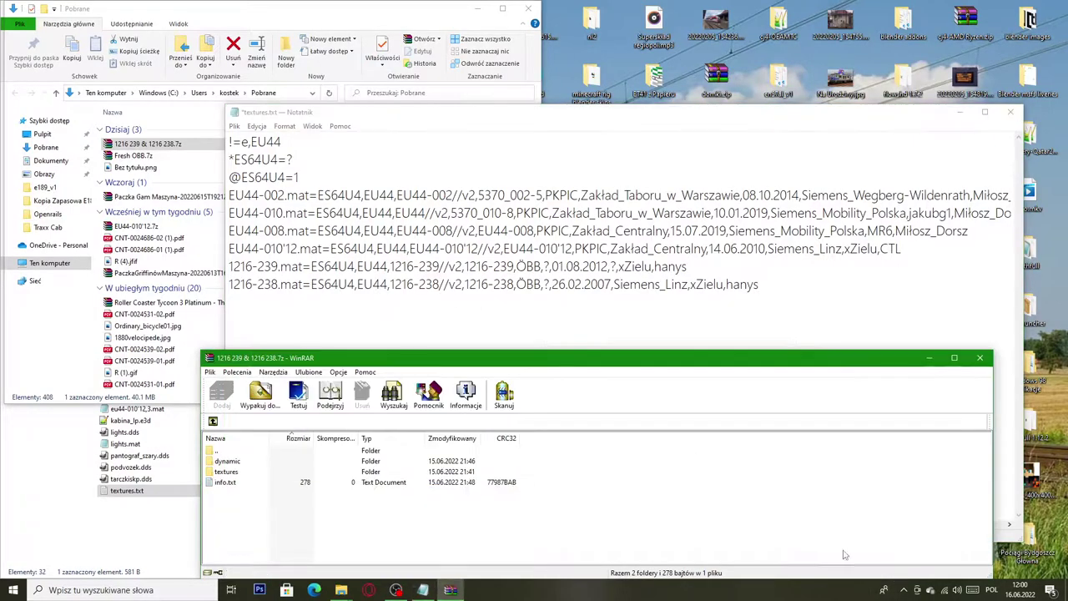
pyautogui.click(980, 357)
pyautogui.click(527, 8)
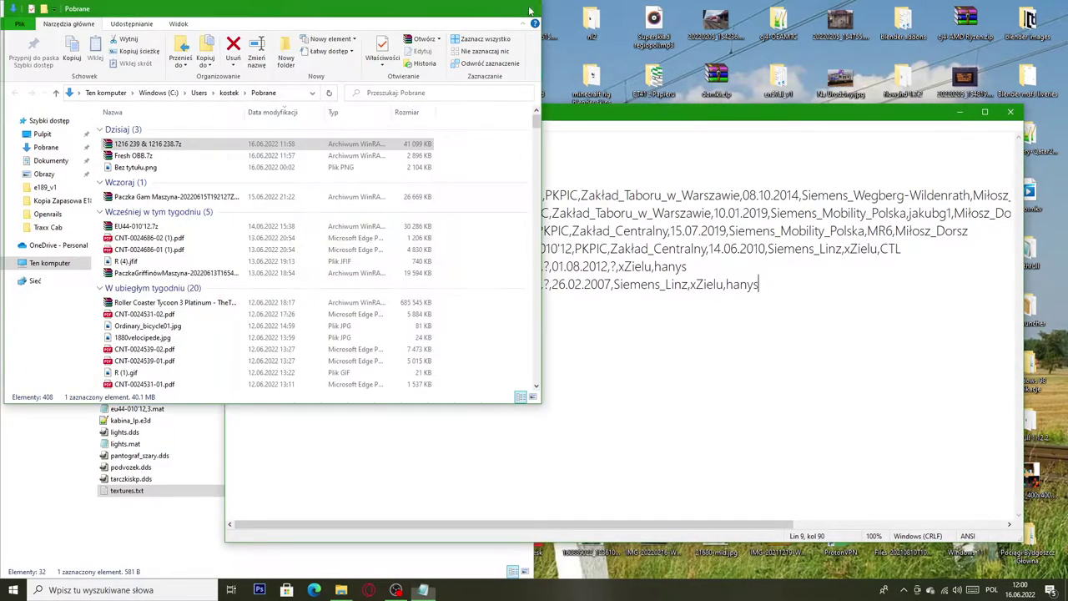
pyautogui.click(1011, 112)
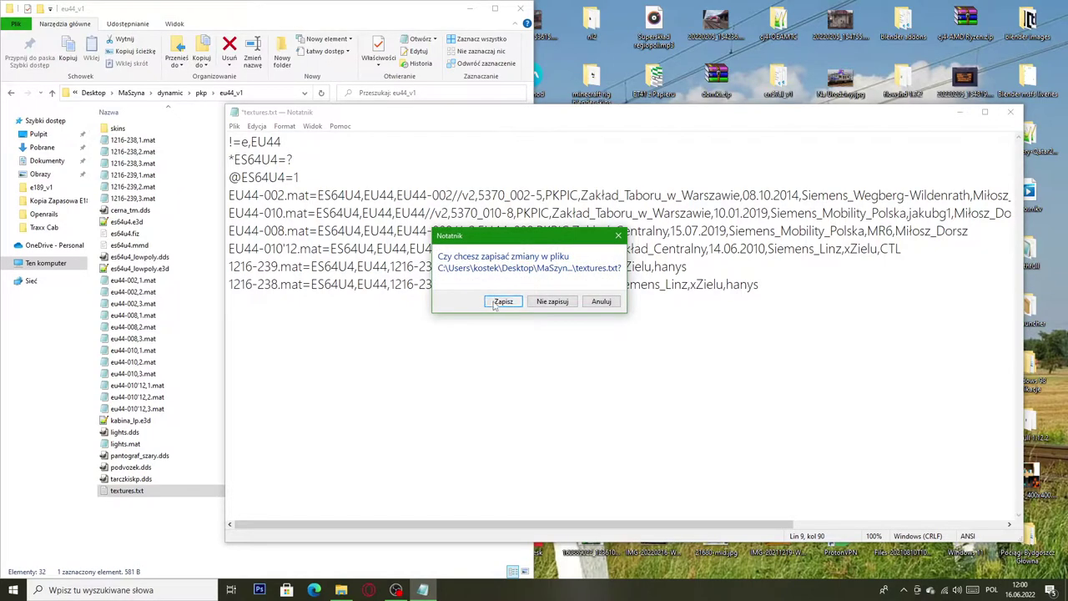
pyautogui.click(495, 304)
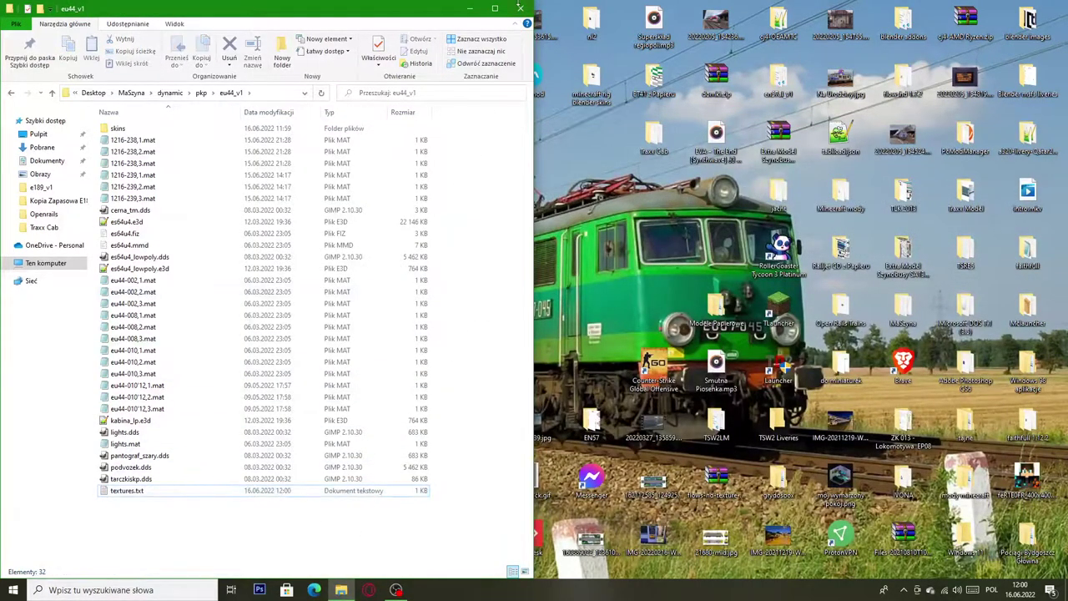
# Step: Close the eu44_v1 folder and search the computer for maszyna to open the main game folder
pyautogui.click(521, 6)
pyautogui.click(13, 590)
pyautogui.write('maszyna')
pyautogui.press('Return')
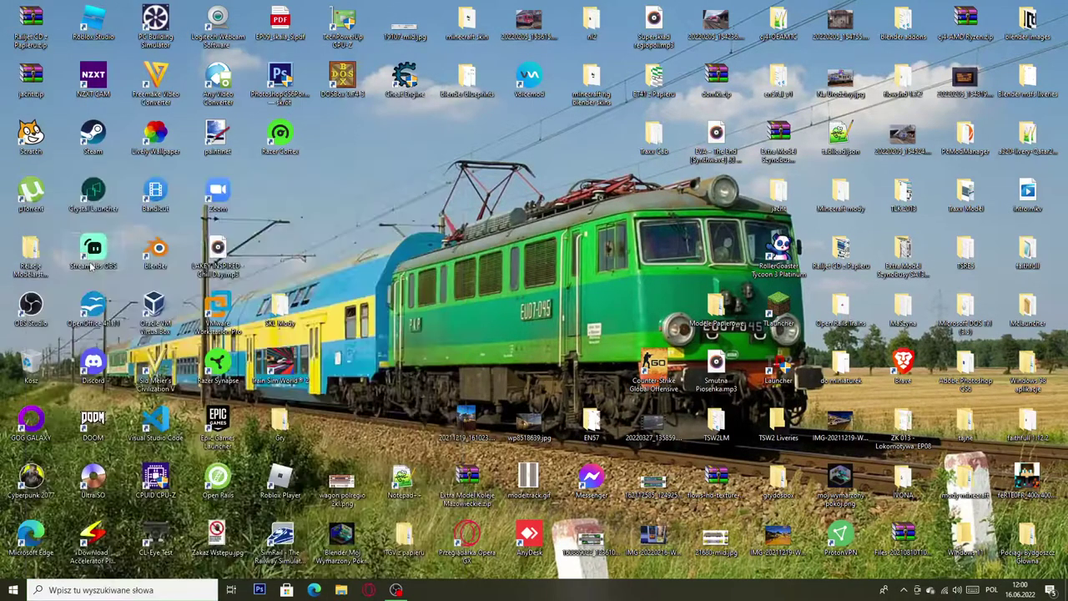
# Step: Launch Starter.exe from the MaSzyna folder and select the l61+l144_pospieszny scenario in the L61 group
pyautogui.scroll(-20, 653, 499)
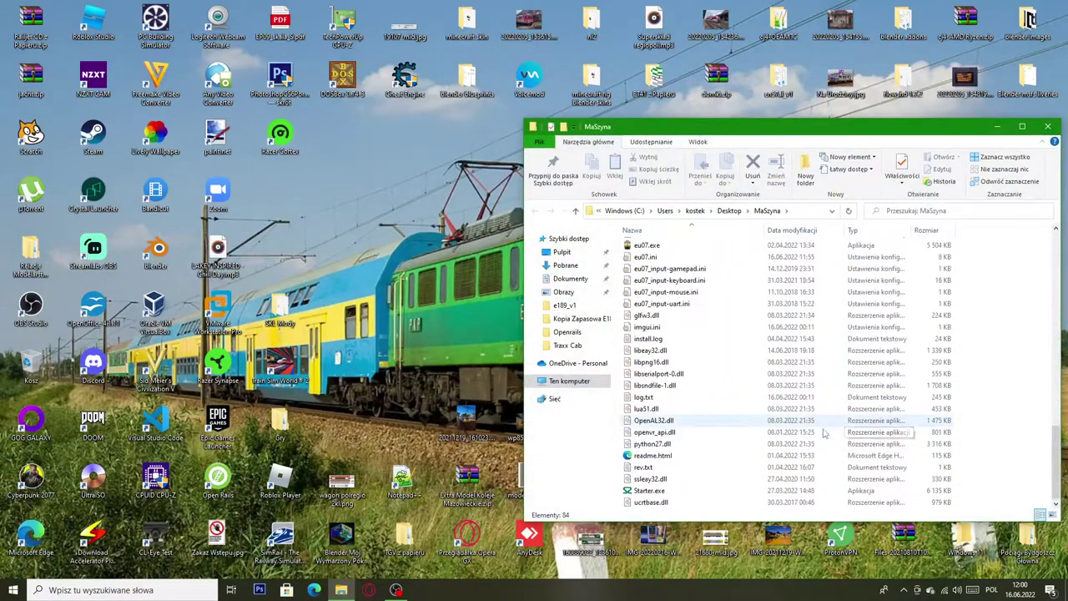
pyautogui.doubleClick(649, 490)
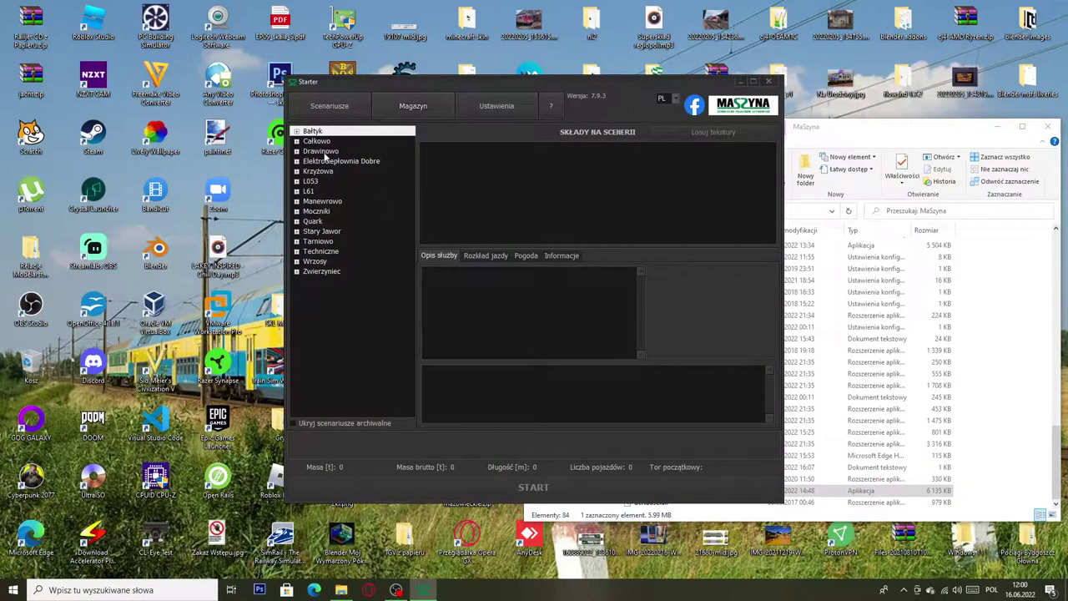
pyautogui.doubleClick(321, 191)
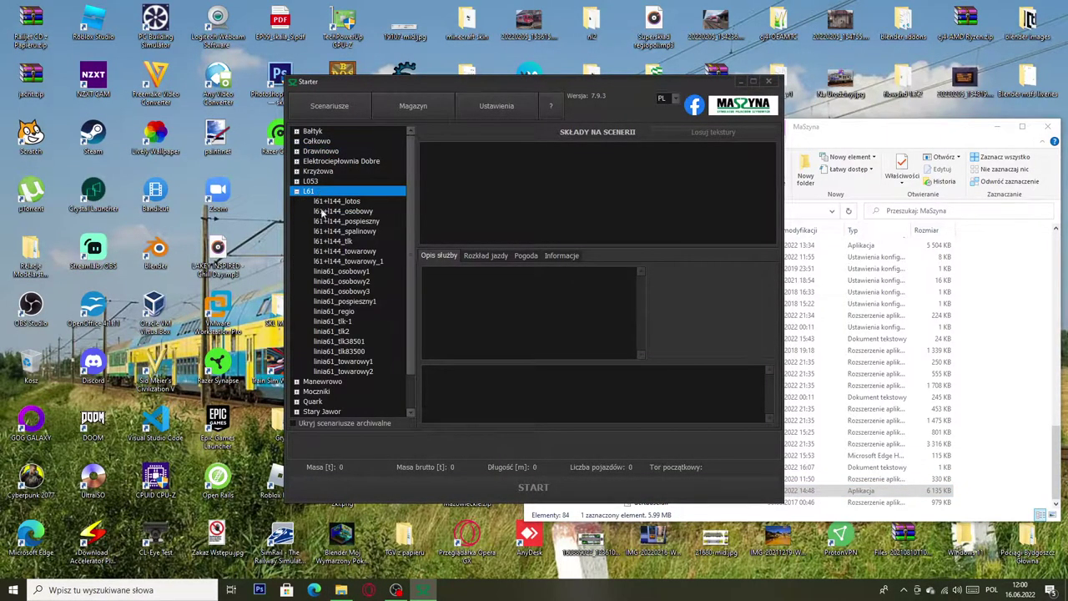
pyautogui.click(336, 202)
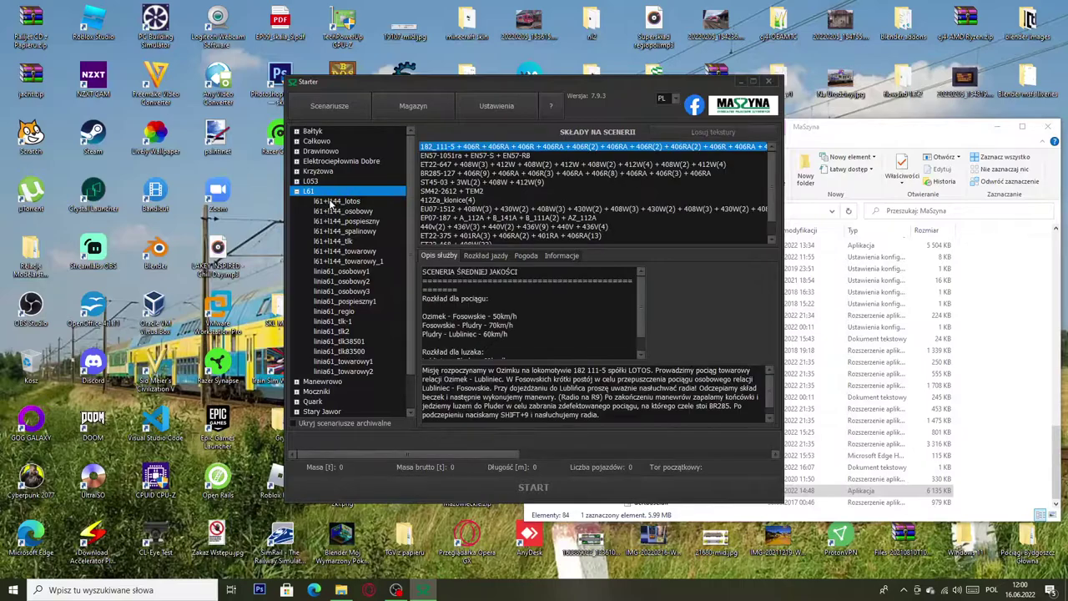
pyautogui.rightClick(379, 301)
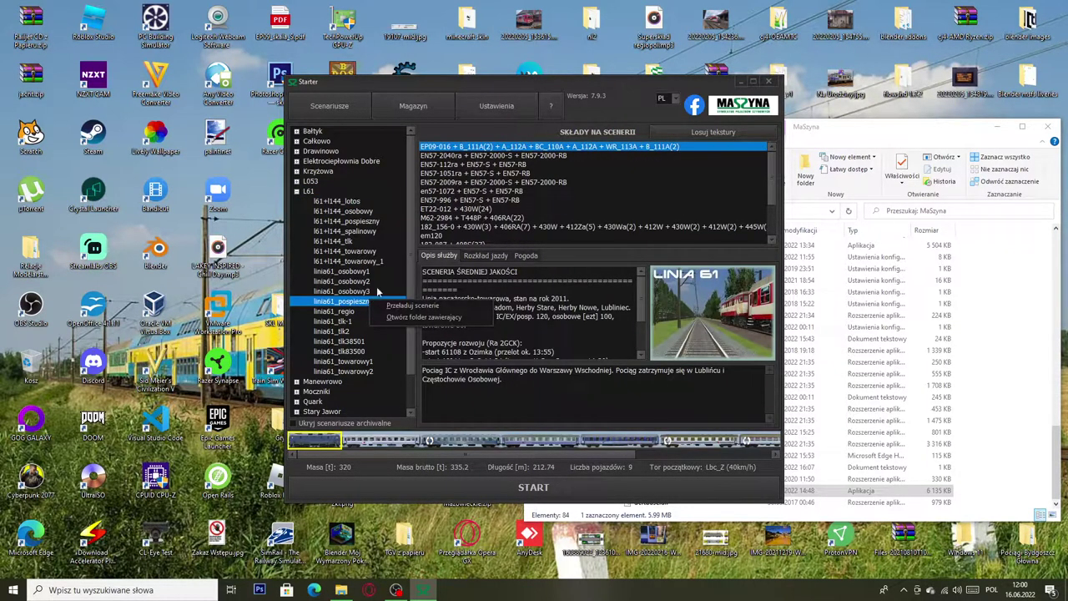
pyautogui.click(412, 112)
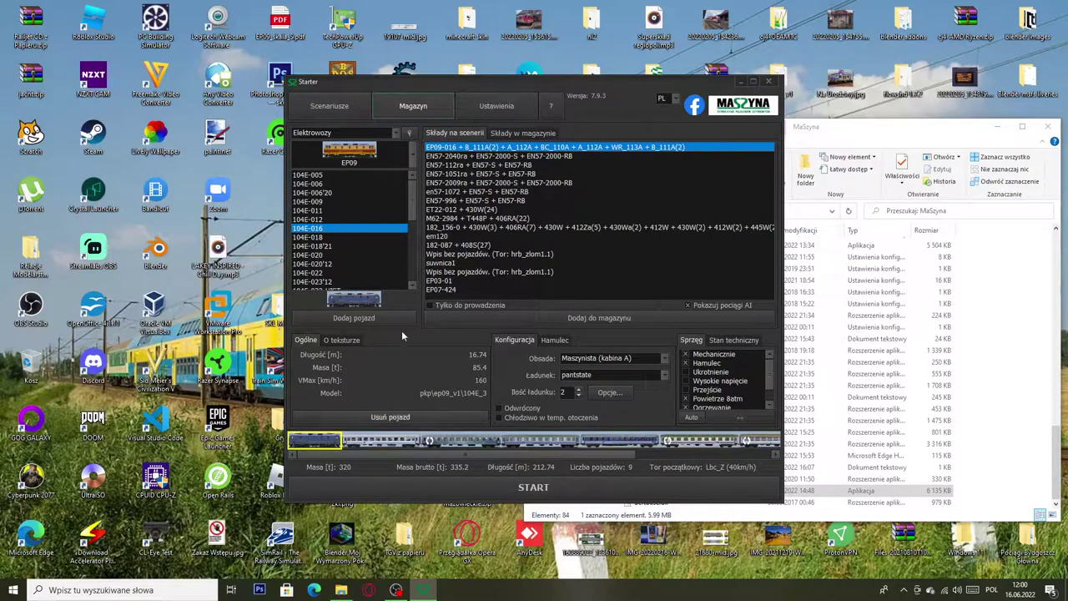
pyautogui.click(325, 107)
pyautogui.click(363, 222)
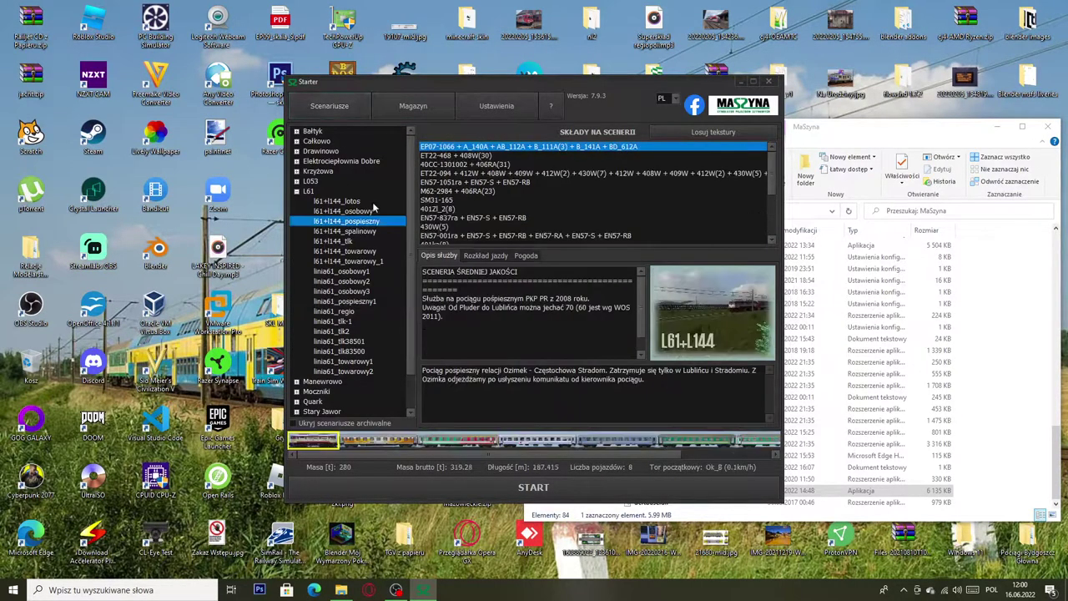
# Step: Remove all vehicles from the first trainset of the l61+l144_pospieszny scenario
pyautogui.click(424, 115)
pyautogui.click(397, 417)
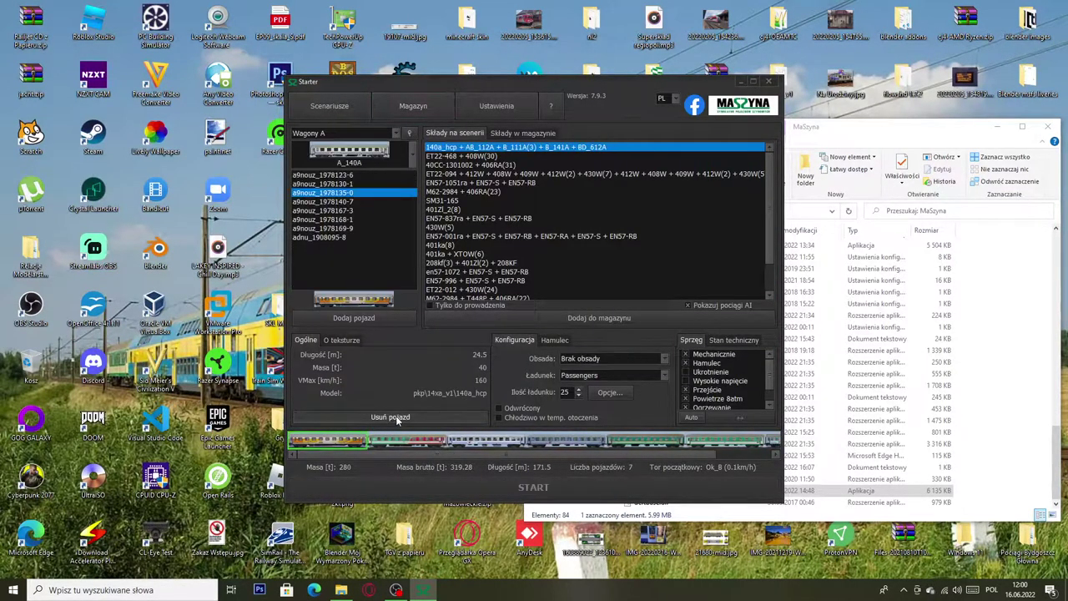
pyautogui.click(396, 417)
pyautogui.click(396, 417)
pyautogui.click(396, 417)
pyautogui.click(396, 418)
pyautogui.click(396, 417)
pyautogui.click(396, 417)
pyautogui.click(396, 417)
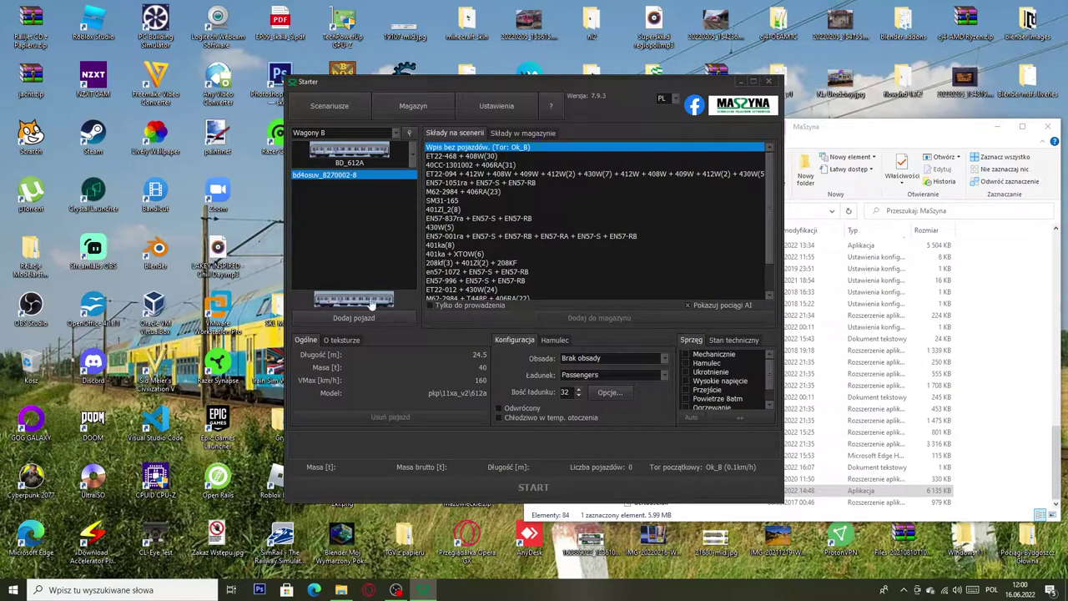
# Step: Check the EU44 entries among the Elektrowozy vehicles, select the 1216-238 locomotive to view its thumbnail, and close Starter
pyautogui.click(336, 134)
pyautogui.click(336, 147)
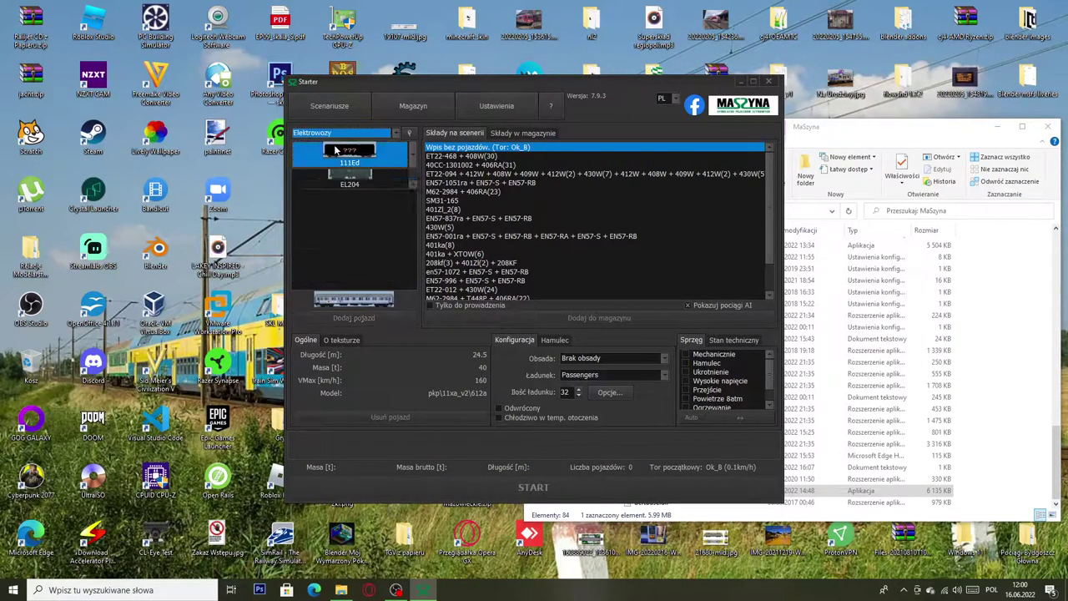
pyautogui.click(337, 150)
pyautogui.scroll(-5, 371, 204)
pyautogui.scroll(-3, 387, 217)
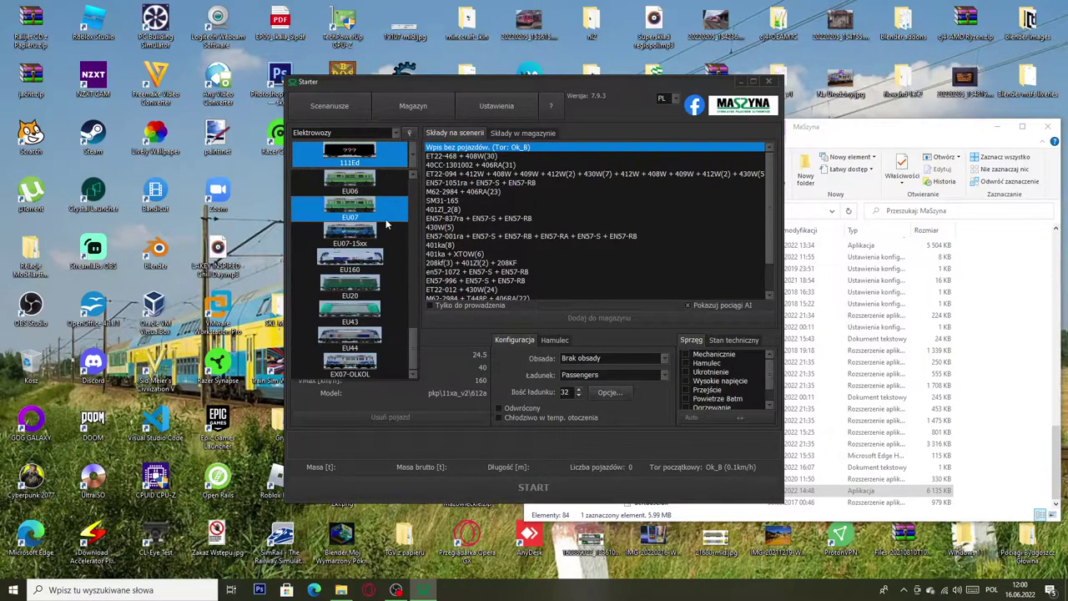
pyautogui.click(373, 339)
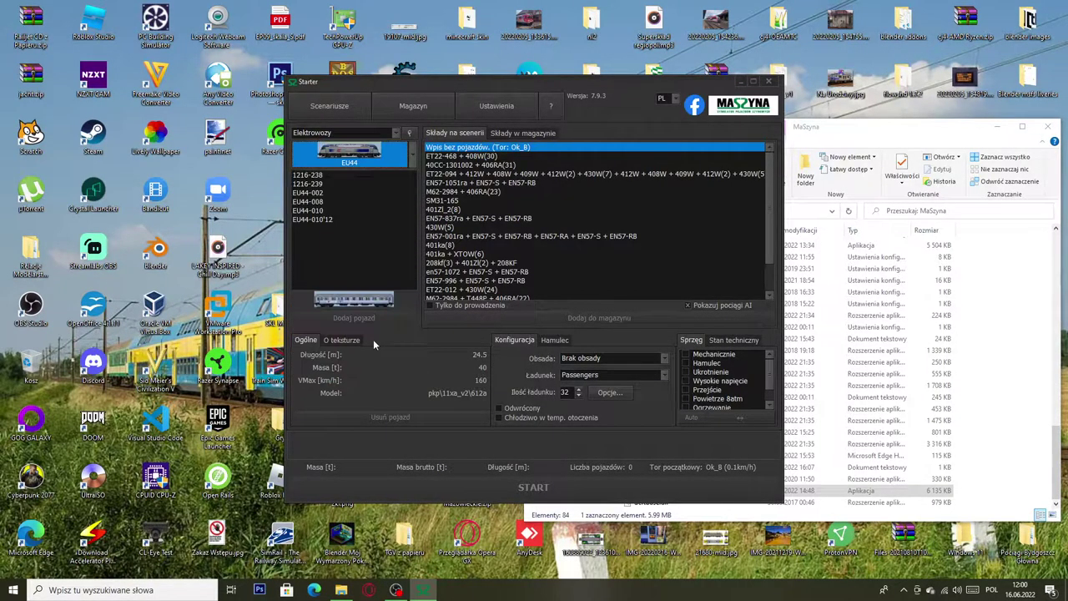
pyautogui.click(319, 175)
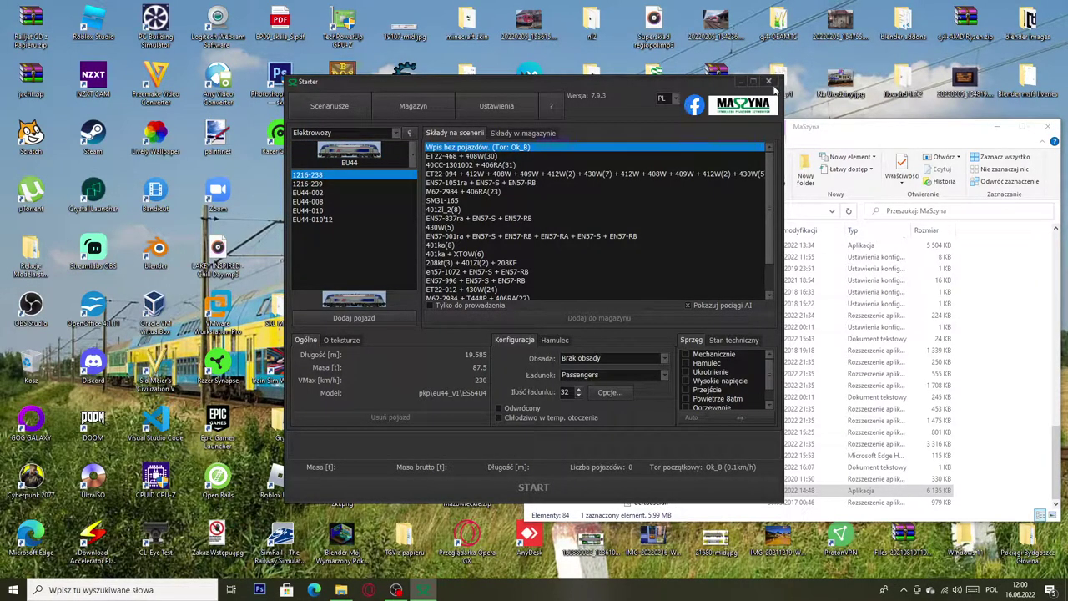
pyautogui.click(769, 82)
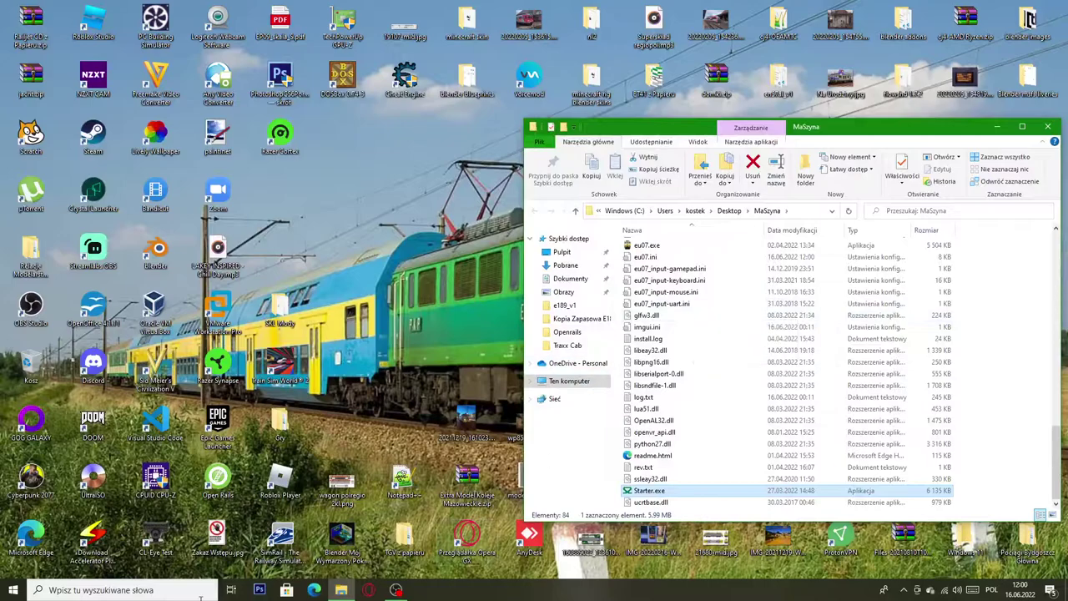
pyautogui.scroll(20, 805, 314)
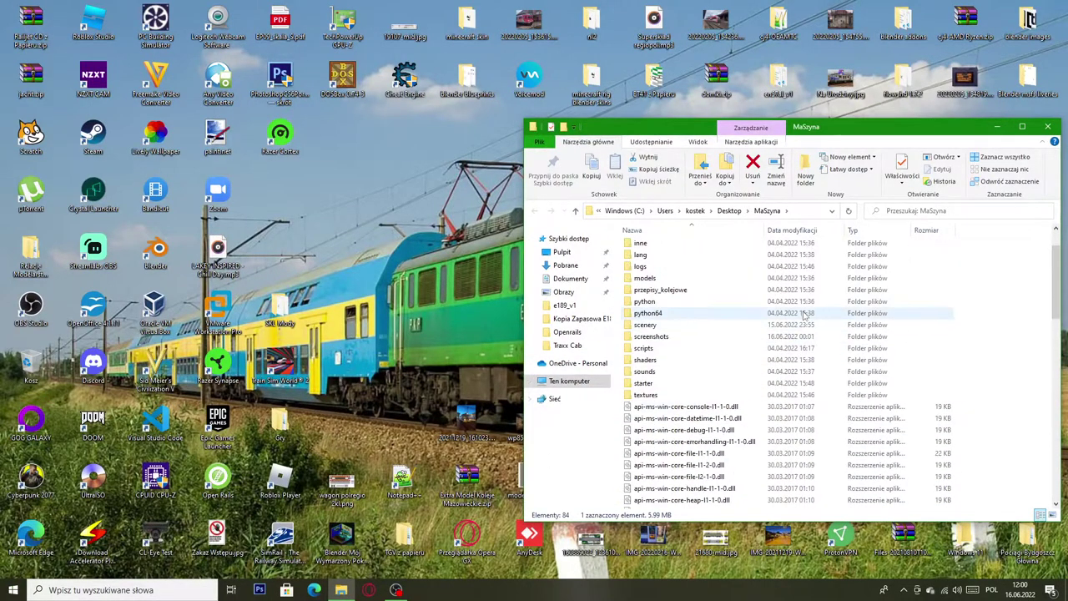
pyautogui.scroll(2, 680, 281)
pyautogui.doubleClick(665, 269)
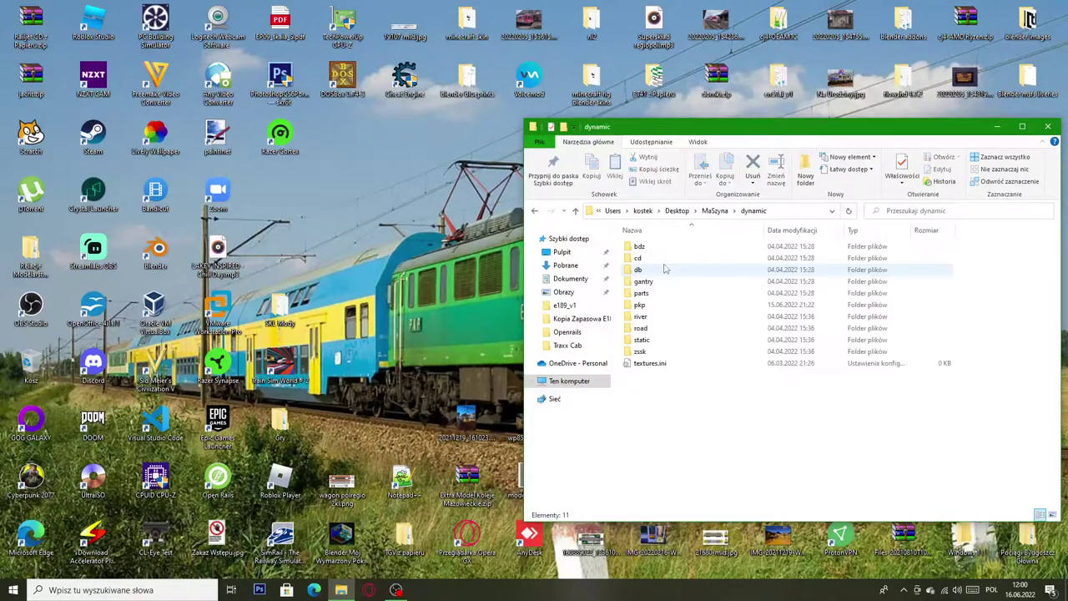
pyautogui.doubleClick(639, 304)
pyautogui.scroll(-15, 742, 317)
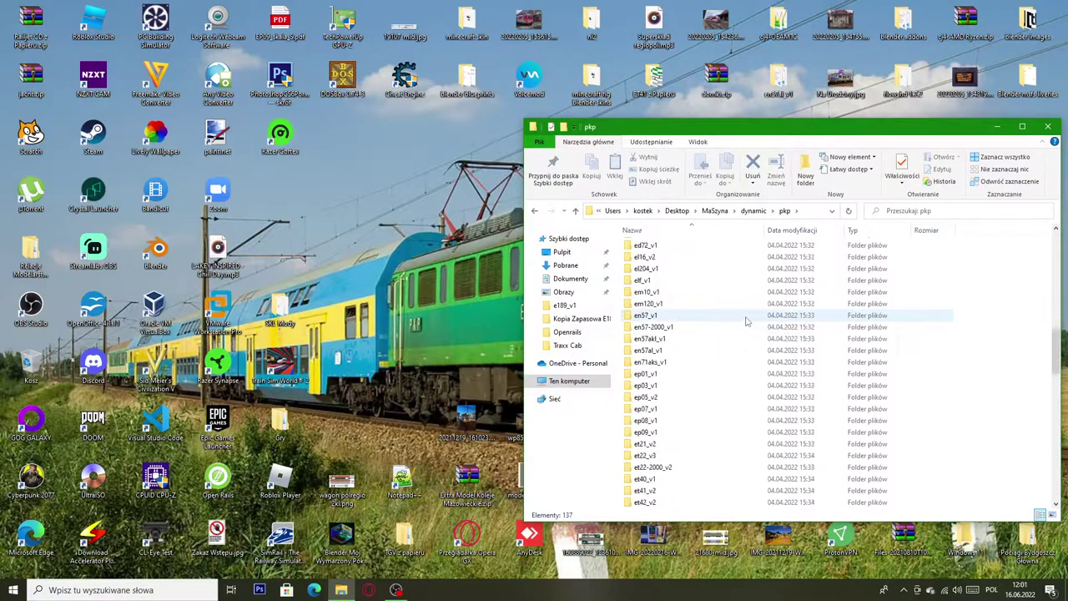
pyautogui.click(575, 210)
pyautogui.click(575, 210)
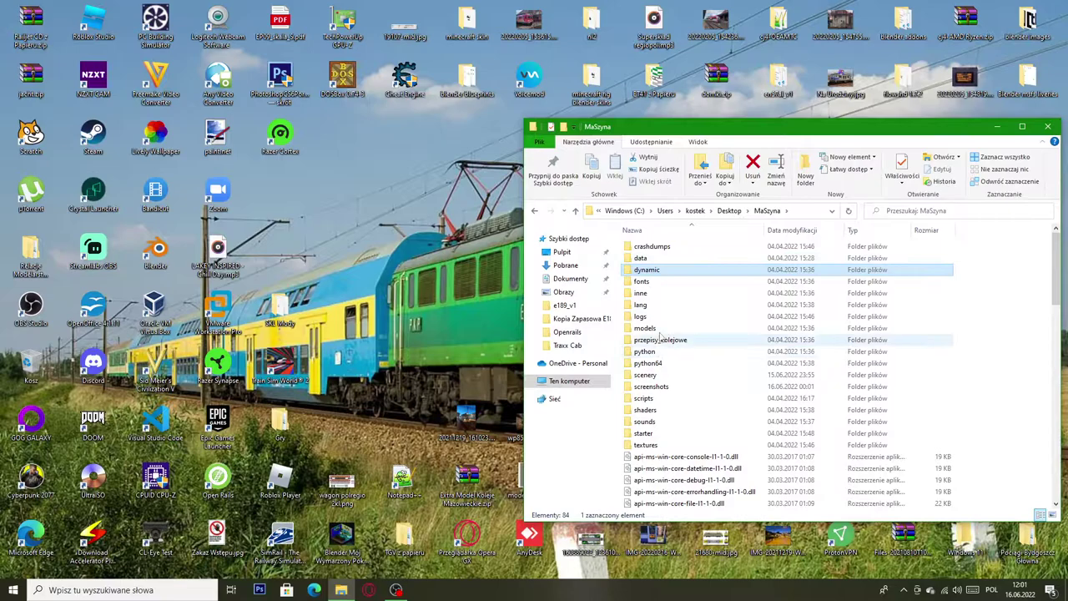
# Step: Go to the game's textures folder, search it for mini and open the mini folder
pyautogui.doubleClick(652, 445)
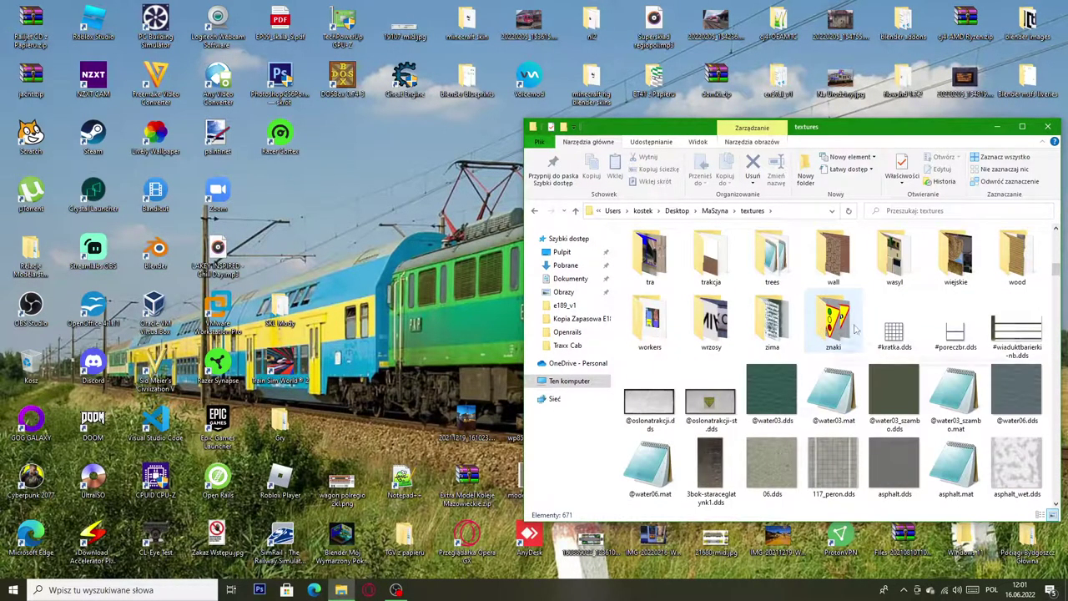
pyautogui.scroll(3, 918, 331)
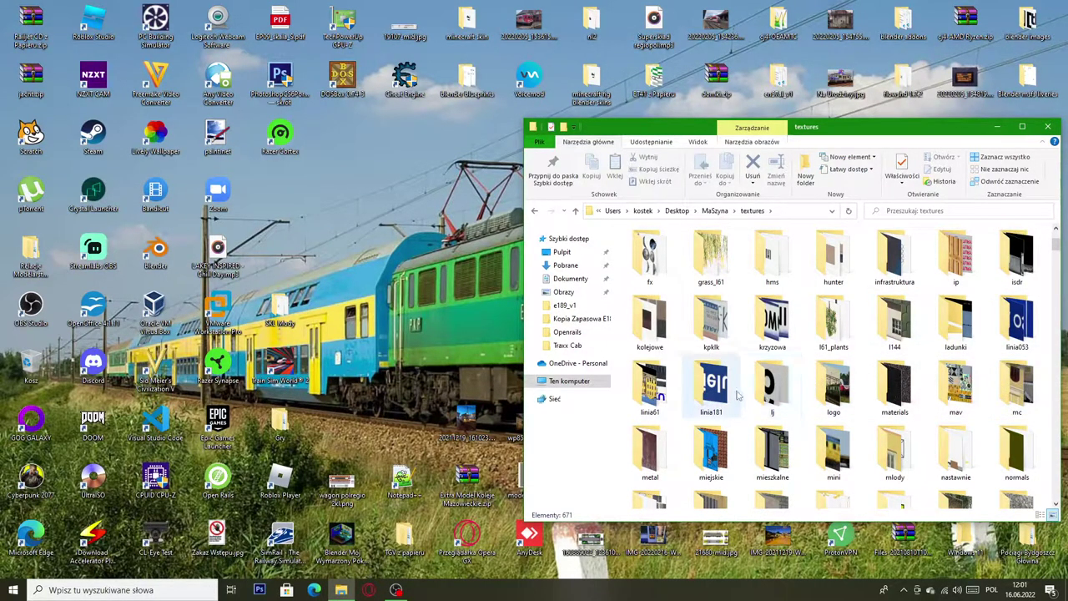
pyautogui.scroll(-2, 740, 397)
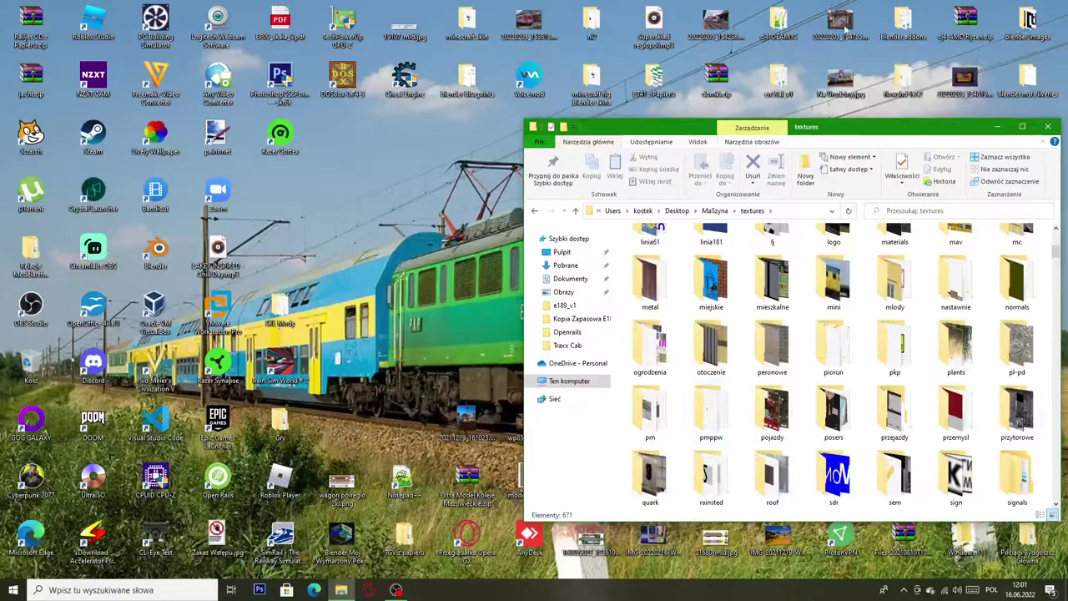
pyautogui.scroll(-4, 909, 317)
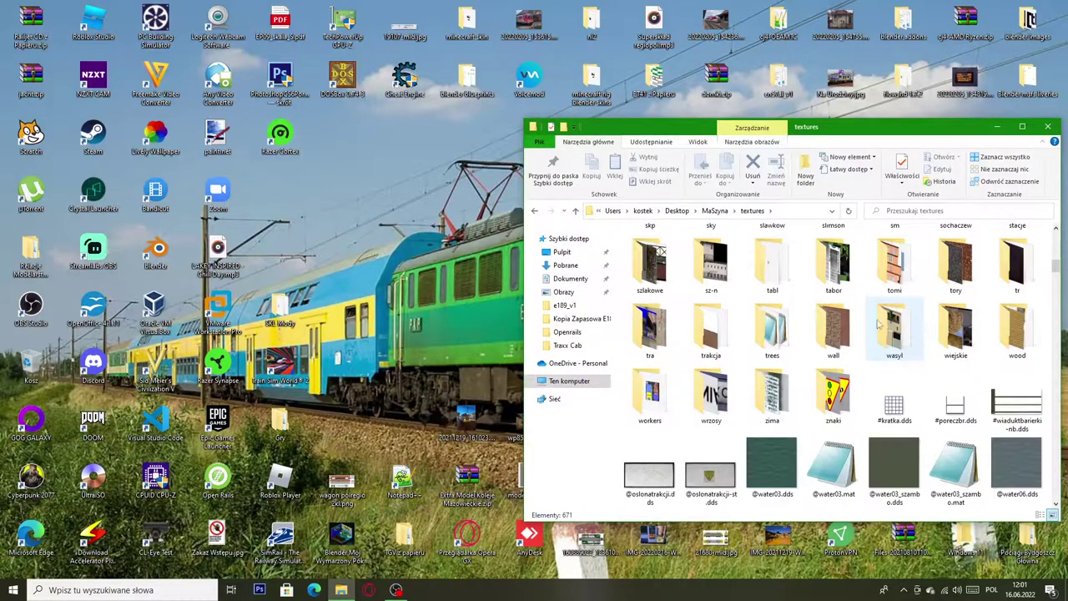
pyautogui.scroll(20, 823, 321)
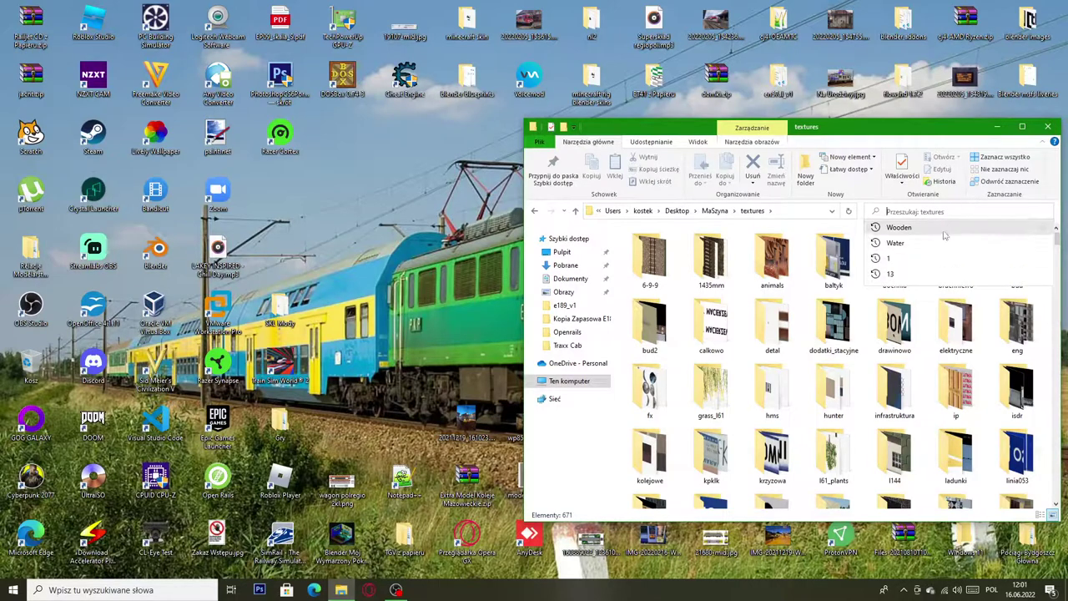
pyautogui.write('mini')
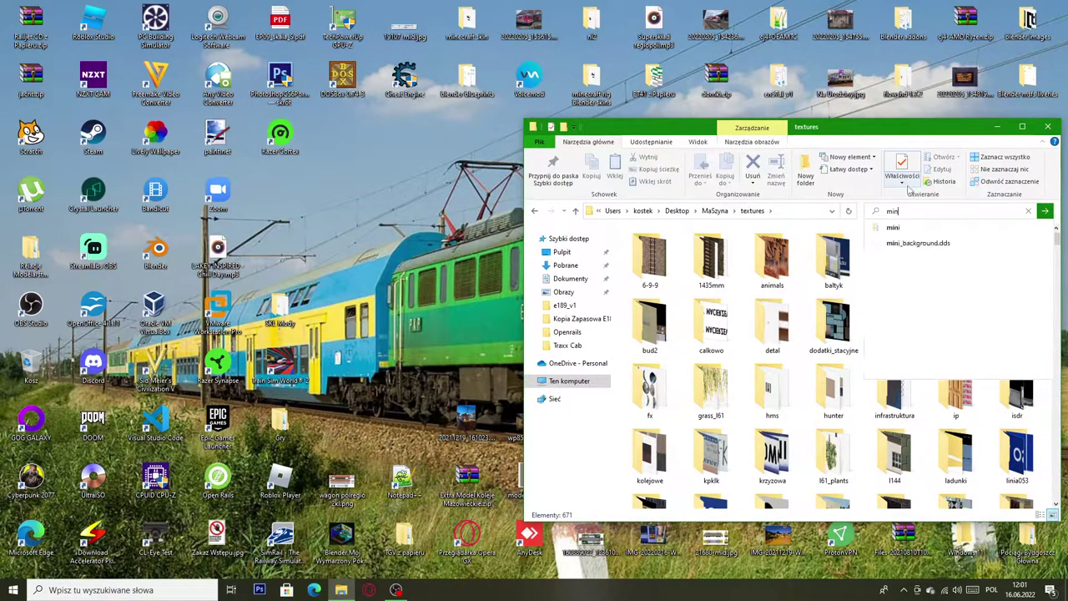
pyautogui.click(908, 232)
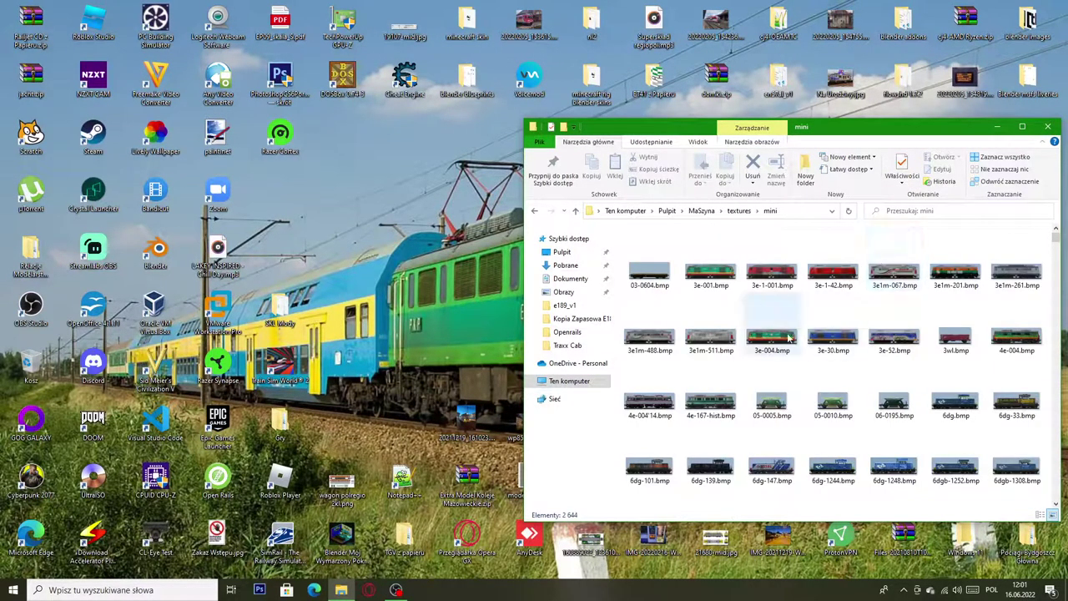
# Step: Search the computer for Pobrane, go to that folder and open the archive 1216 239 & 1216 238.7z
pyautogui.click(139, 590)
pyautogui.write('pobrane')
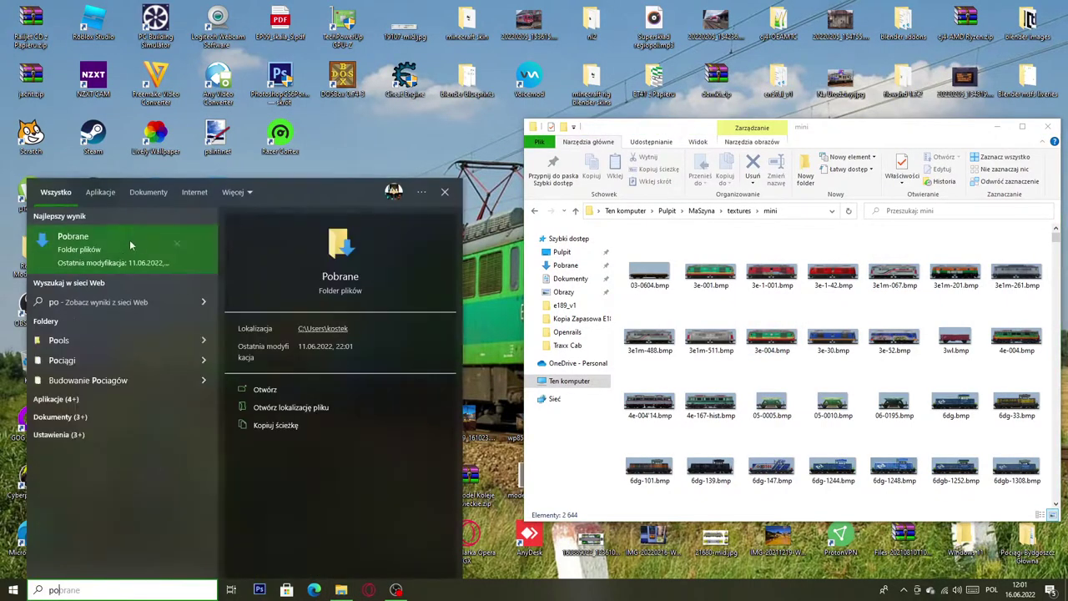
pyautogui.press('Return')
pyautogui.doubleClick(148, 144)
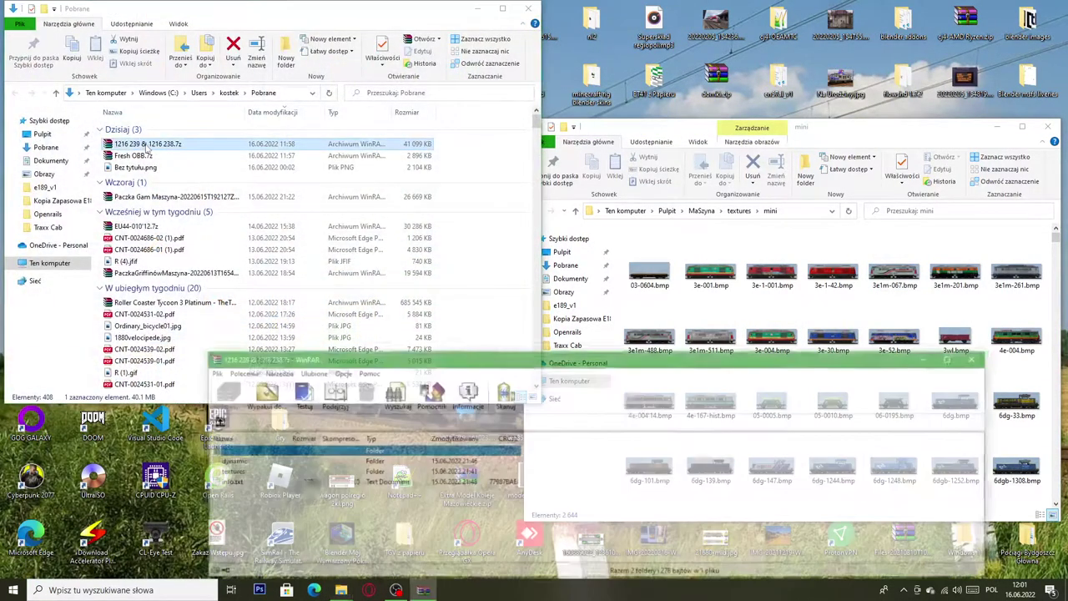
# Step: Copy 1216-238.bmp and 1216-239.bmp from the archive into the game's textures\mini folder
pyautogui.doubleClick(227, 472)
pyautogui.doubleClick(232, 460)
pyautogui.moveTo(237, 501); pyautogui.dragTo(241, 464)
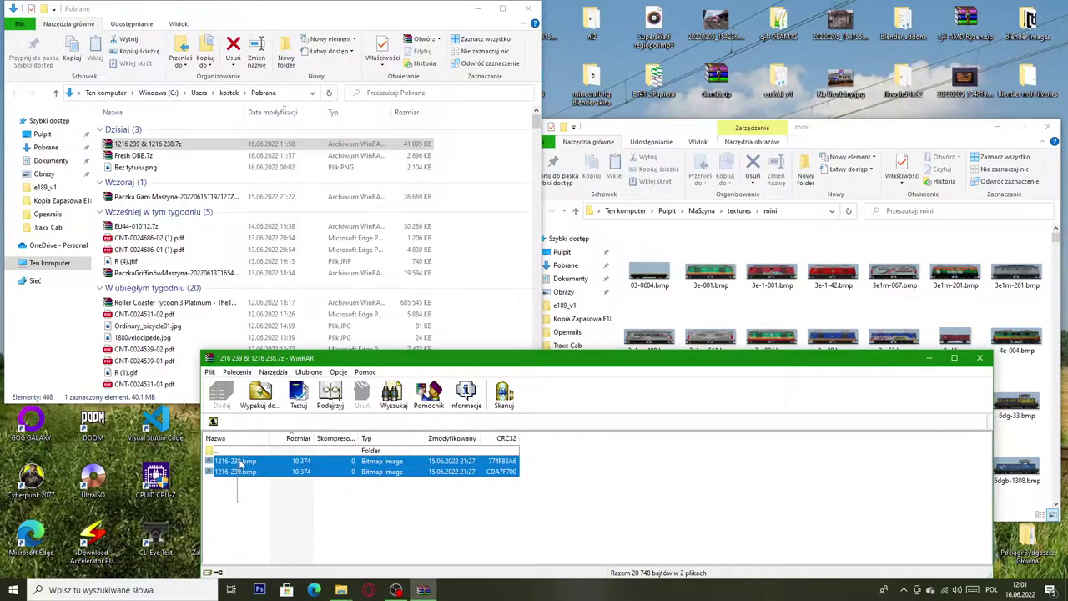
pyautogui.moveTo(693, 236); pyautogui.dragTo(691, 235)
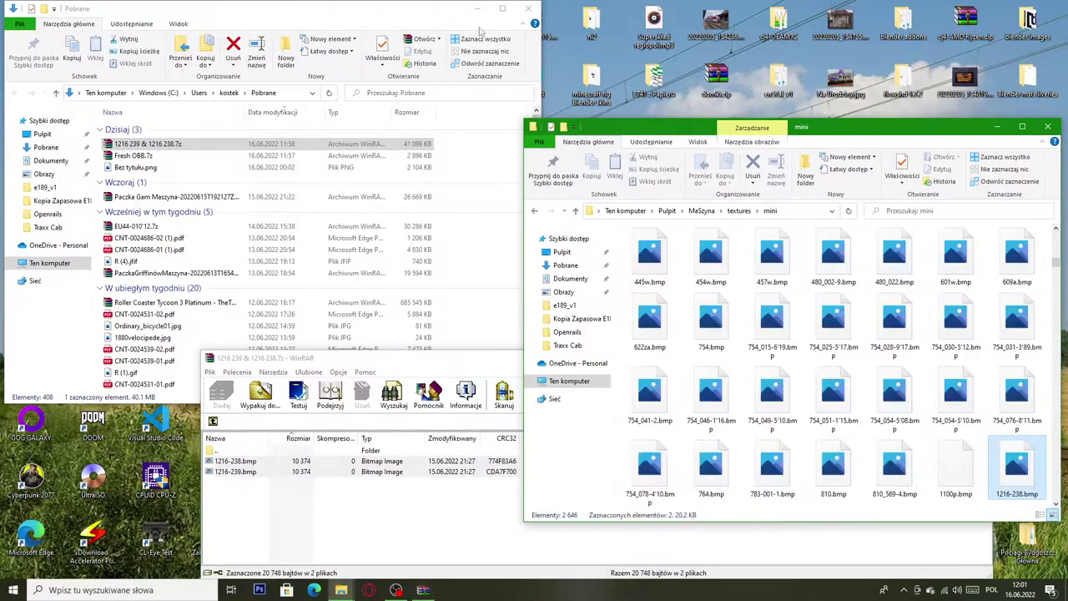
# Step: Close the Pobrane folder and the archive, check the added thumbnails in mini, and close that folder
pyautogui.click(528, 9)
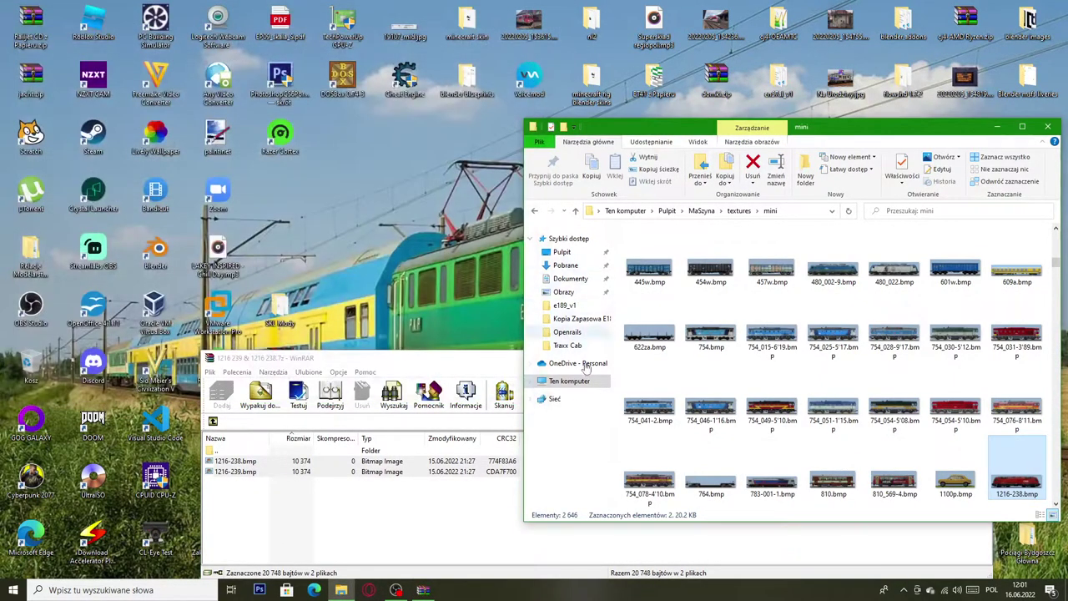
pyautogui.click(981, 359)
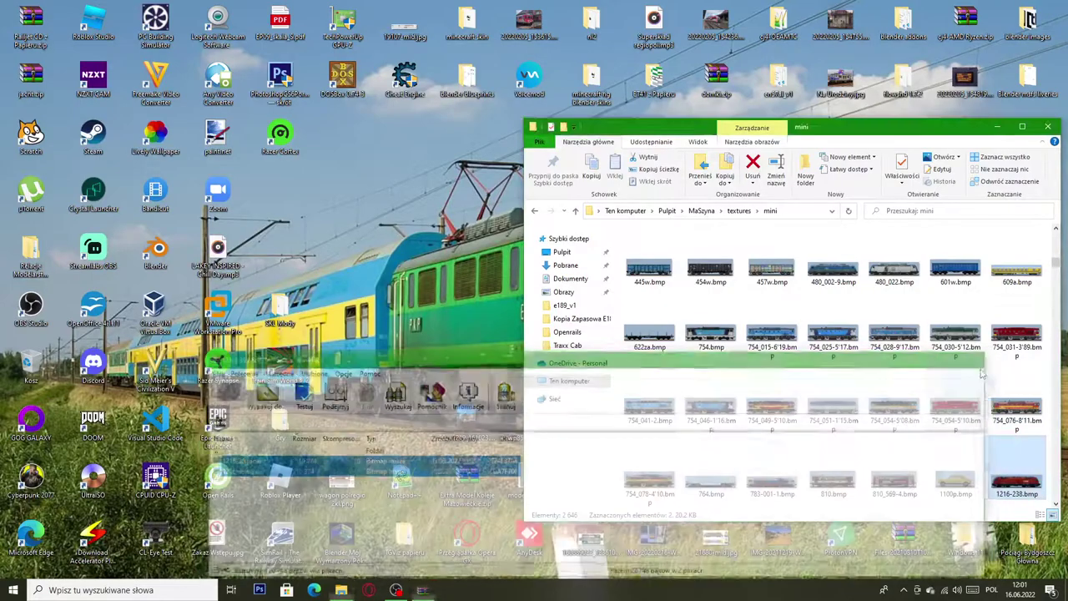
pyautogui.scroll(-3, 1011, 443)
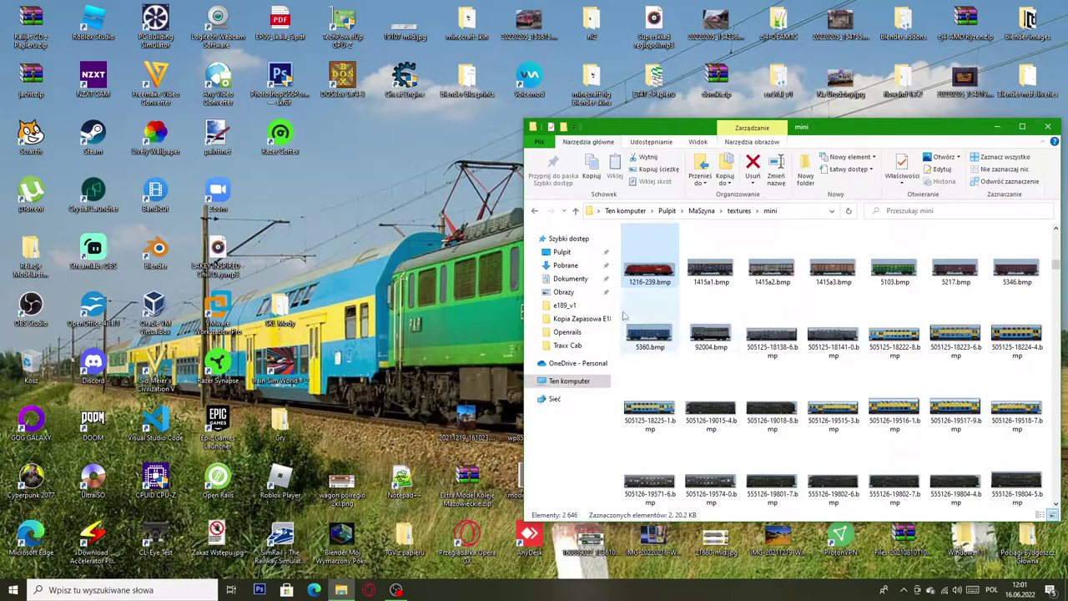
pyautogui.click(618, 316)
pyautogui.click(1048, 127)
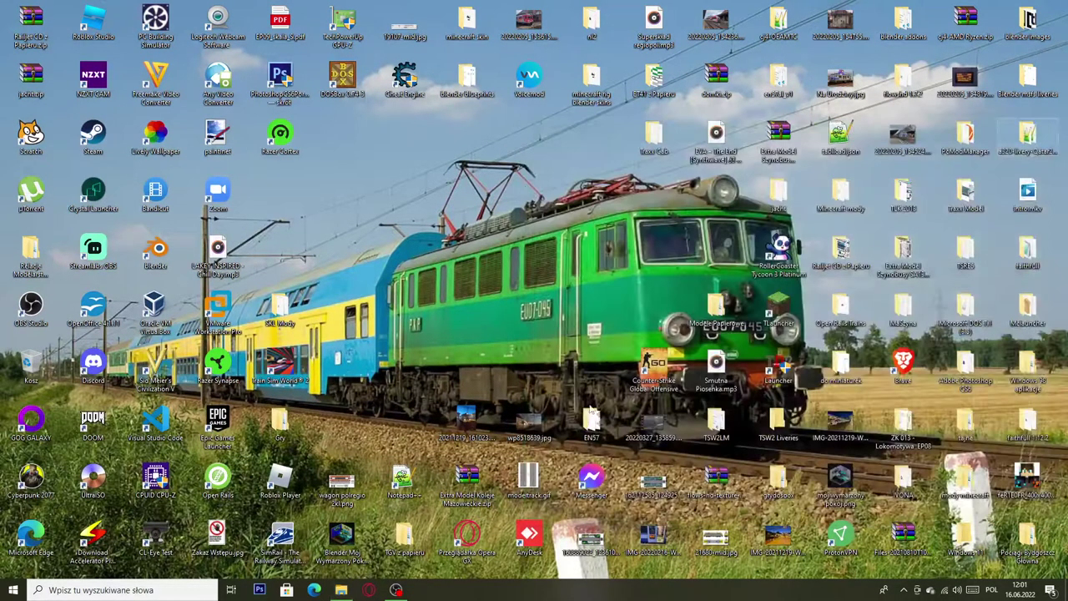
# Step: Search the computer for maszyna, reopen the main game folder and locate Starter.exe
pyautogui.press('super')
pyautogui.write('maszyna')
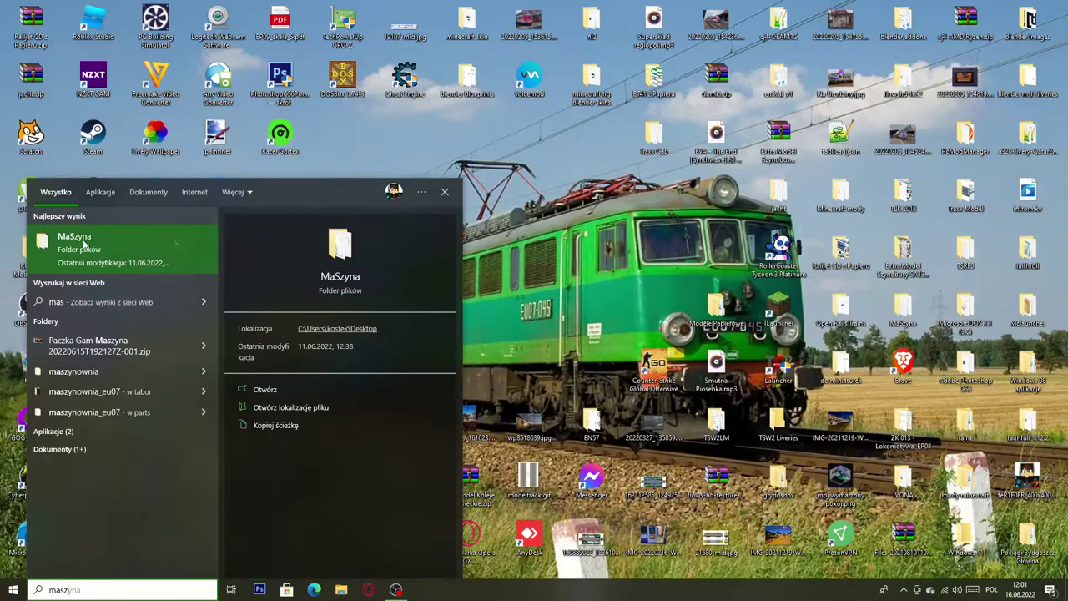
pyautogui.press('Return')
pyautogui.scroll(-7, 797, 304)
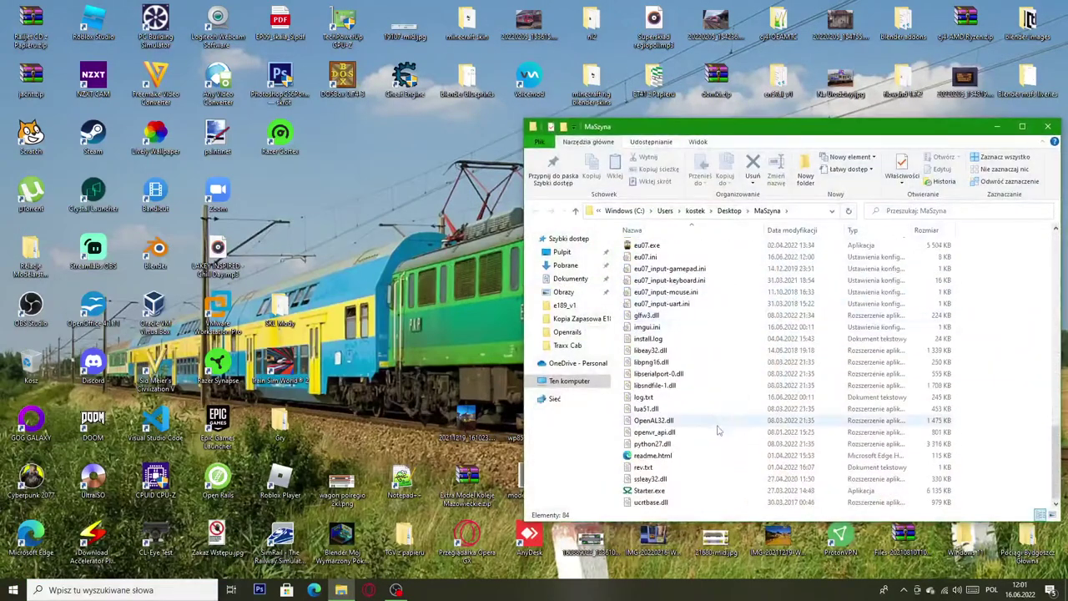
# Step: Launch Starter.exe, open the EP07-1066 consist of the l61+l144_pospieszny scenario and remove all of its vehicles
pyautogui.doubleClick(650, 491)
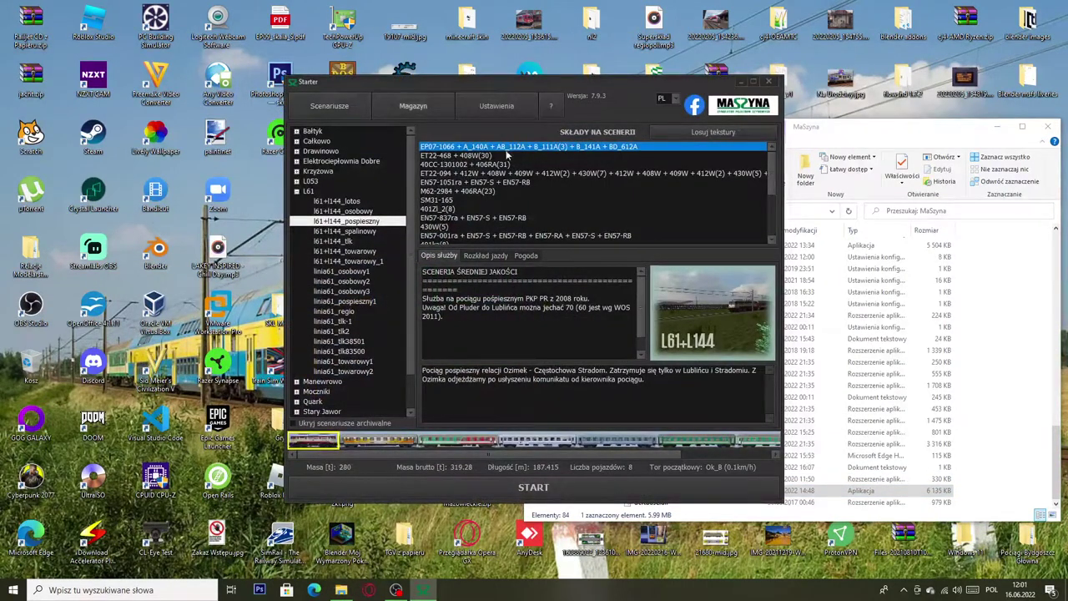
pyautogui.doubleClick(505, 151)
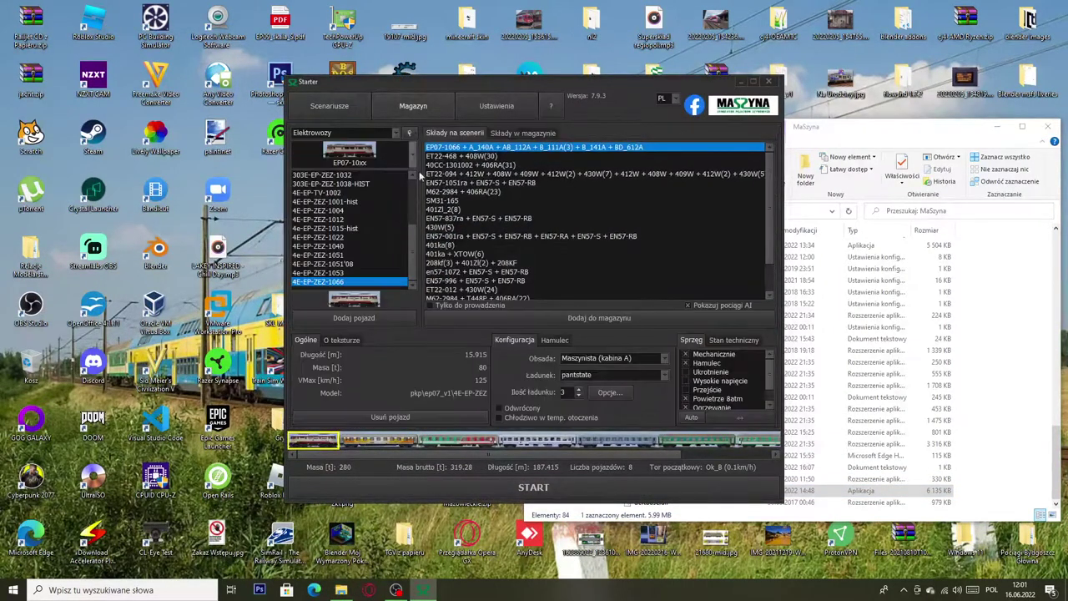
pyautogui.click(405, 417)
pyautogui.click(405, 417)
pyautogui.click(406, 417)
pyautogui.click(406, 416)
pyautogui.click(407, 417)
pyautogui.click(406, 417)
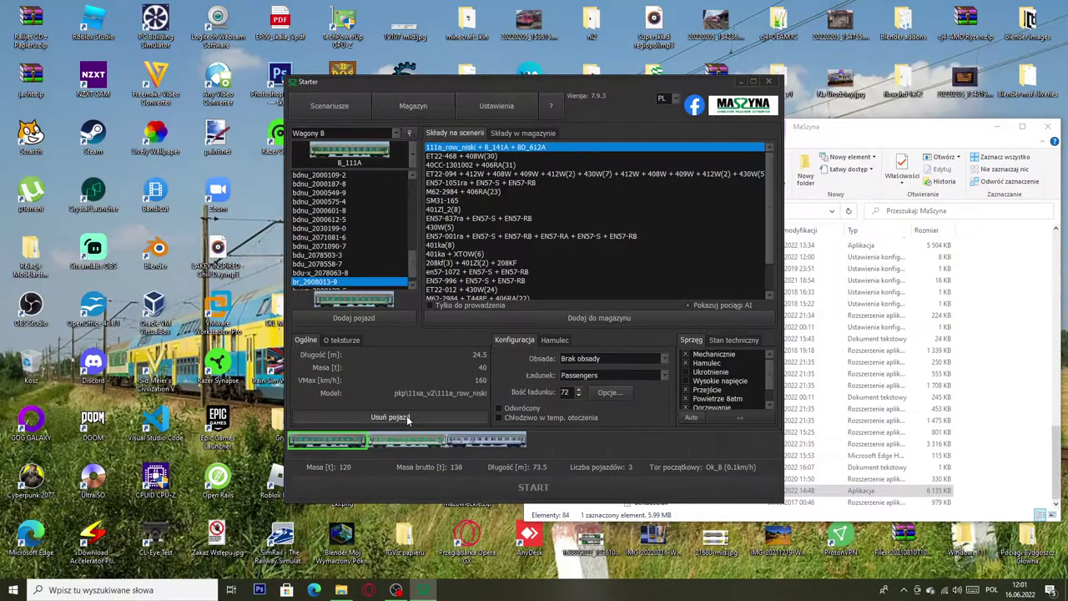
pyautogui.click(401, 418)
pyautogui.click(400, 418)
# Step: Preview textures 1216-238 and 1216-239 of the EU44 among the electric locomotives and add 1216-238 to the empty consist
pyautogui.click(340, 133)
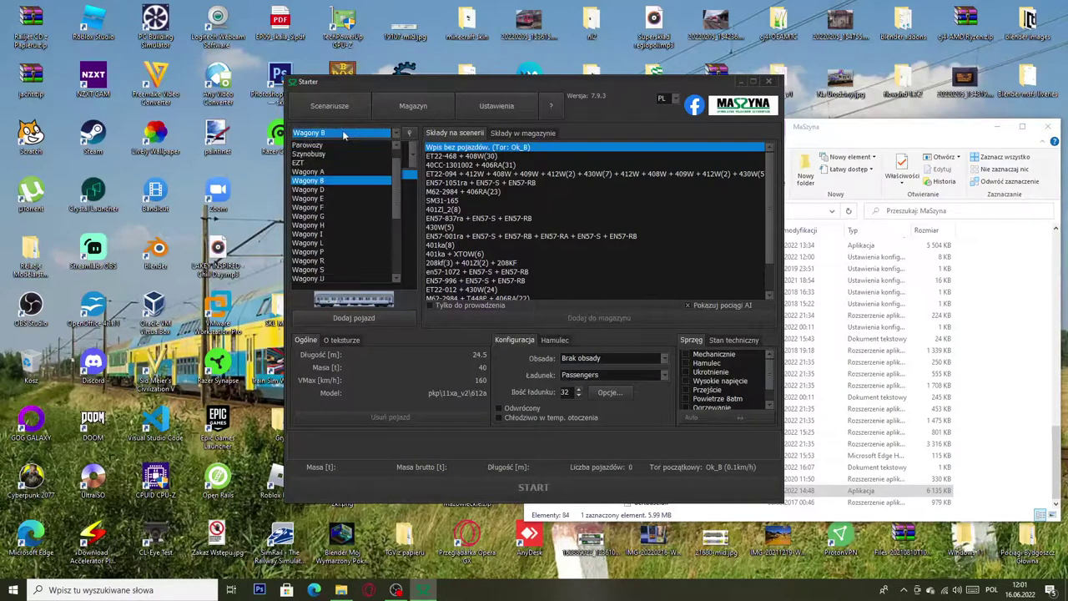
pyautogui.click(340, 146)
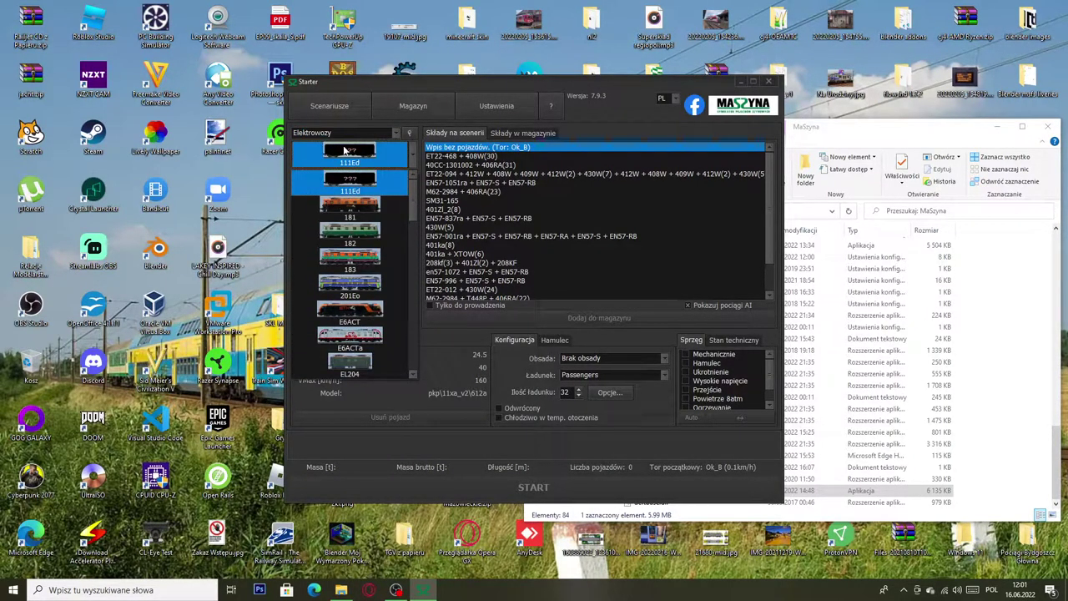
pyautogui.scroll(-5, 350, 162)
pyautogui.scroll(-1, 359, 171)
pyautogui.scroll(-8, 361, 170)
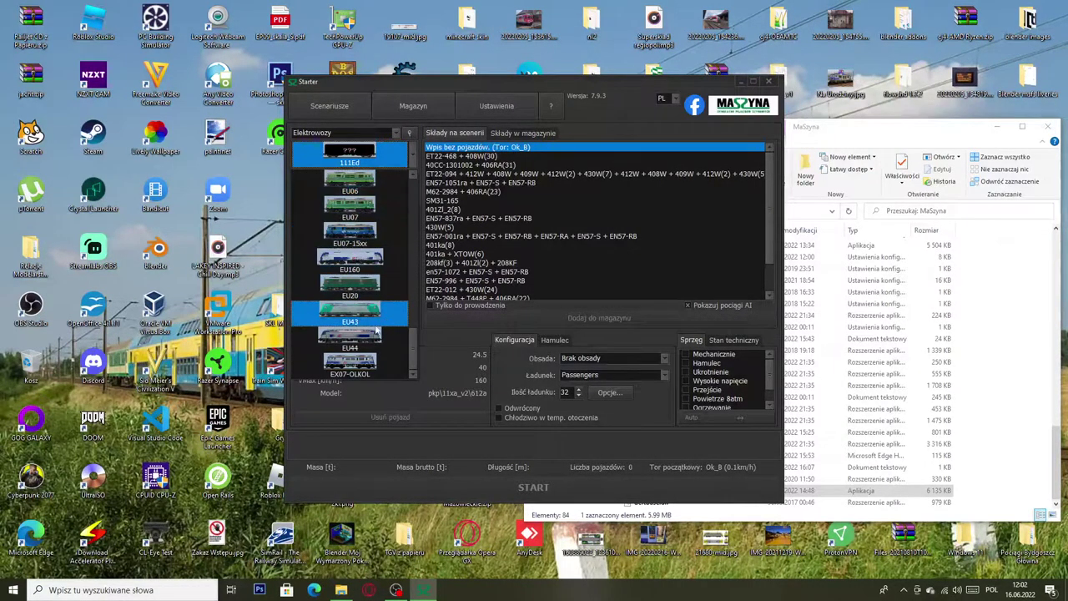
pyautogui.click(368, 334)
pyautogui.click(319, 175)
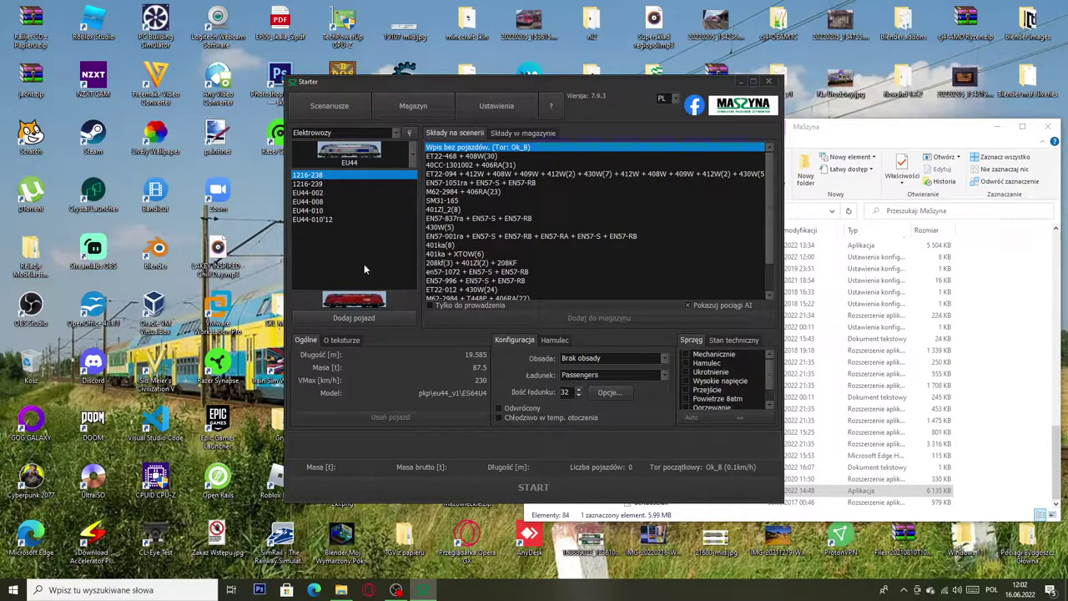
pyautogui.click(342, 183)
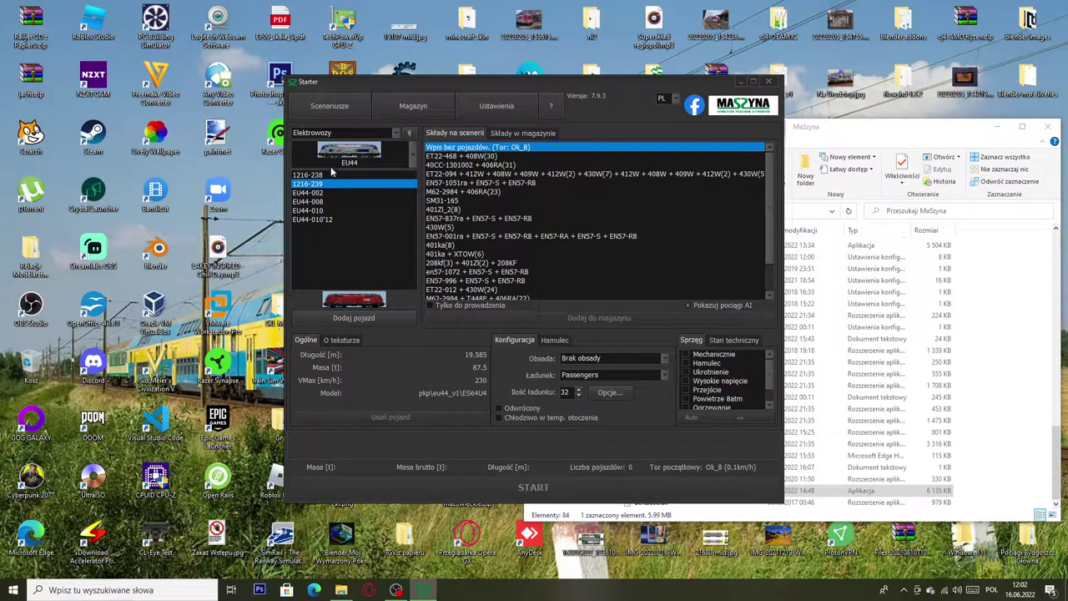
pyautogui.click(367, 322)
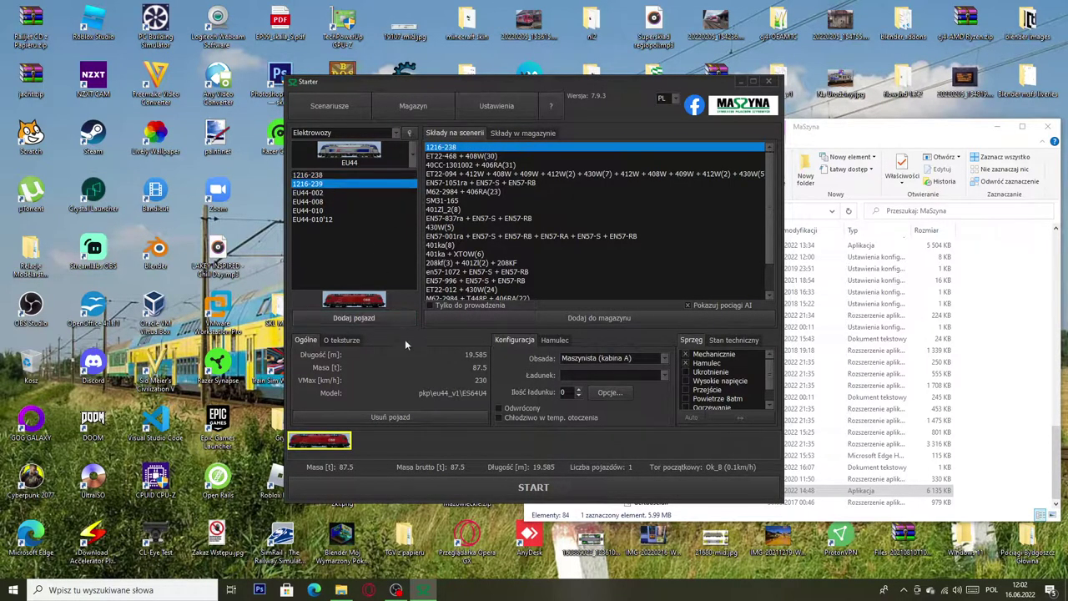
# Step: Start the scenario with the 1216-238 locomotive, maximize the simulator window and minimize Starter so the game is in front
pyautogui.click(534, 486)
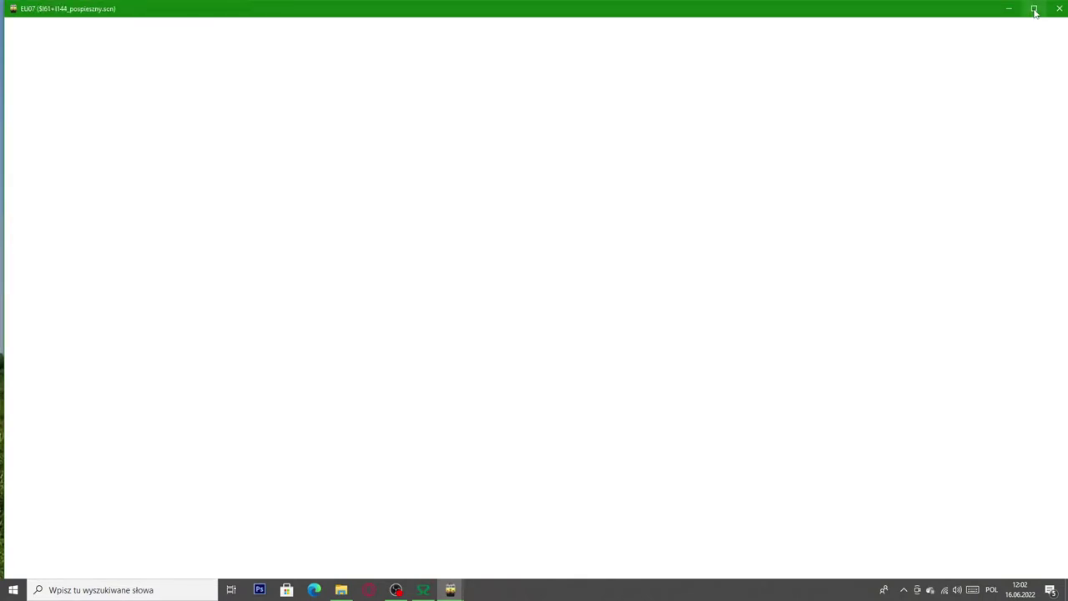
pyautogui.click(1033, 9)
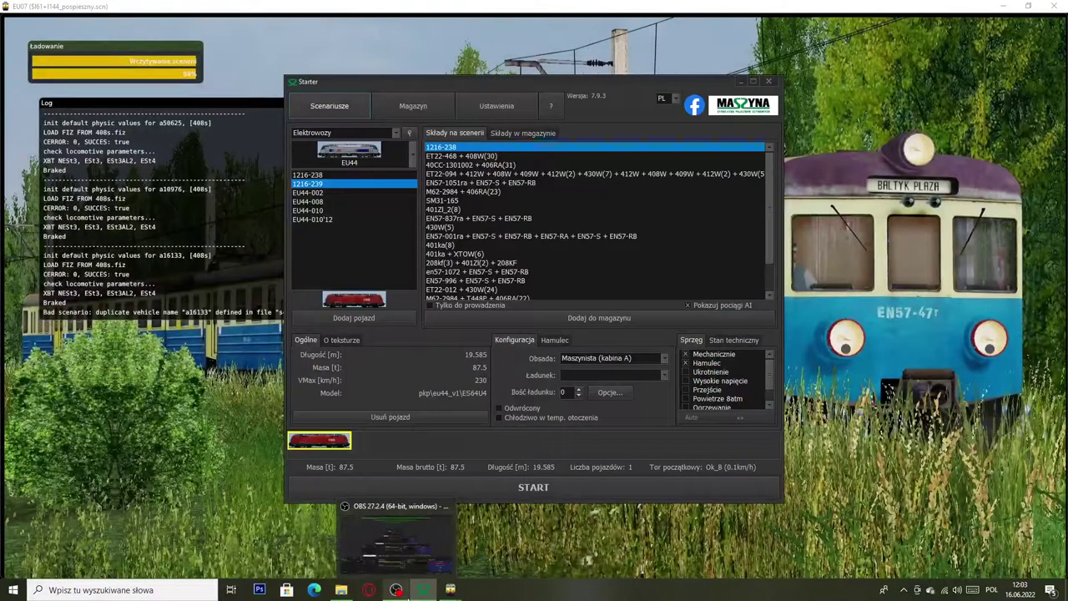
pyautogui.click(396, 589)
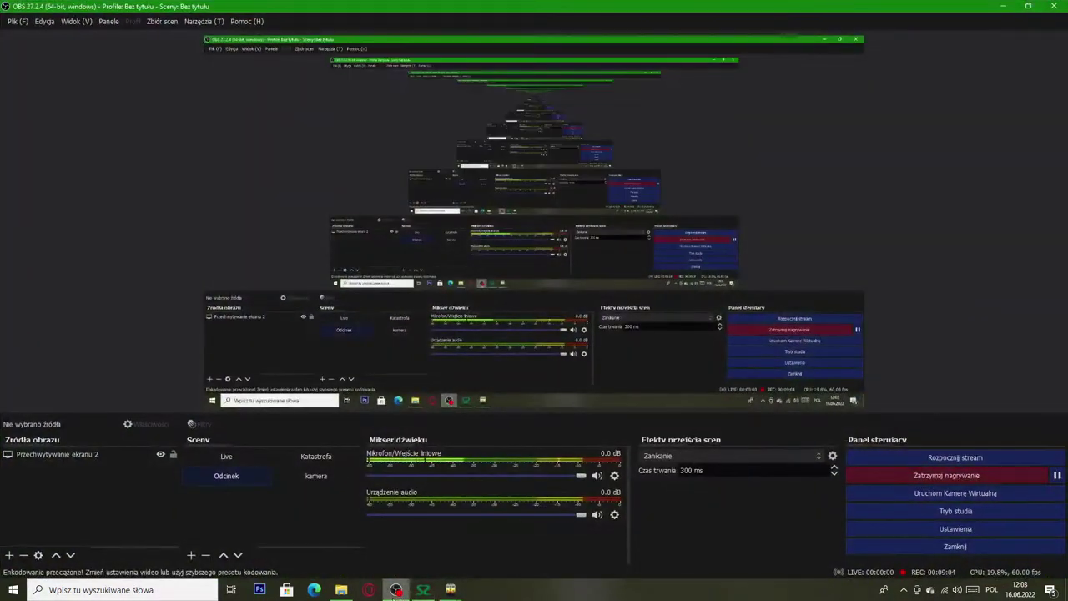
pyautogui.click(396, 589)
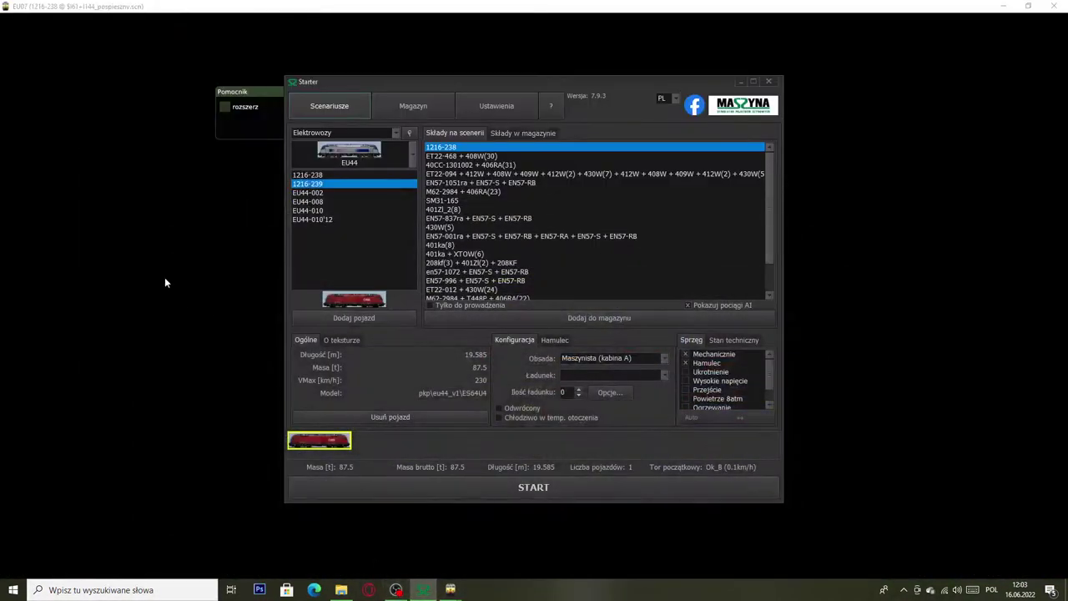
pyautogui.click(741, 82)
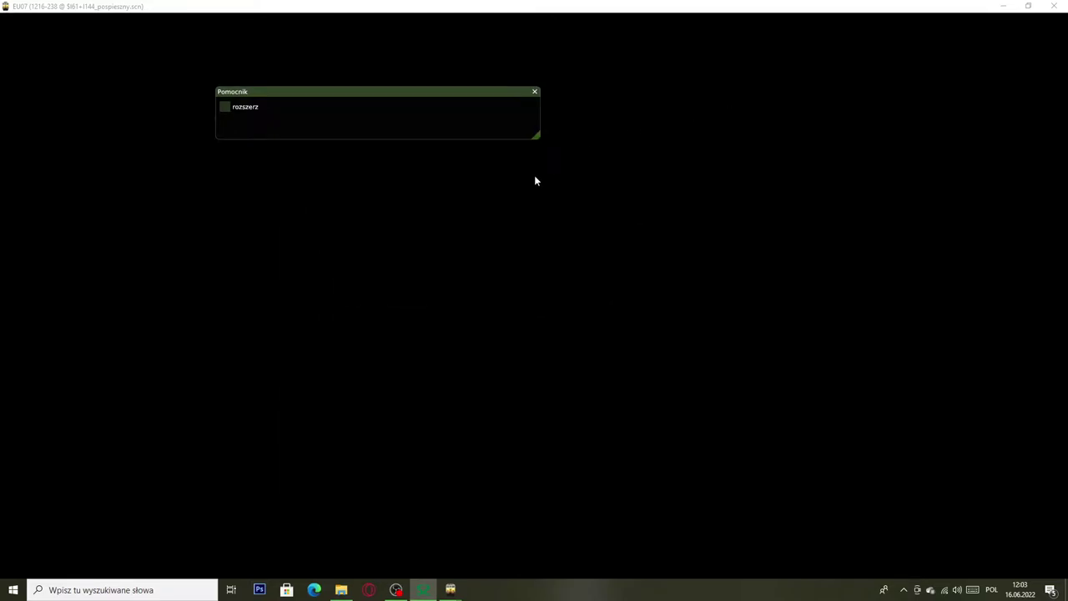
pyautogui.click(441, 535)
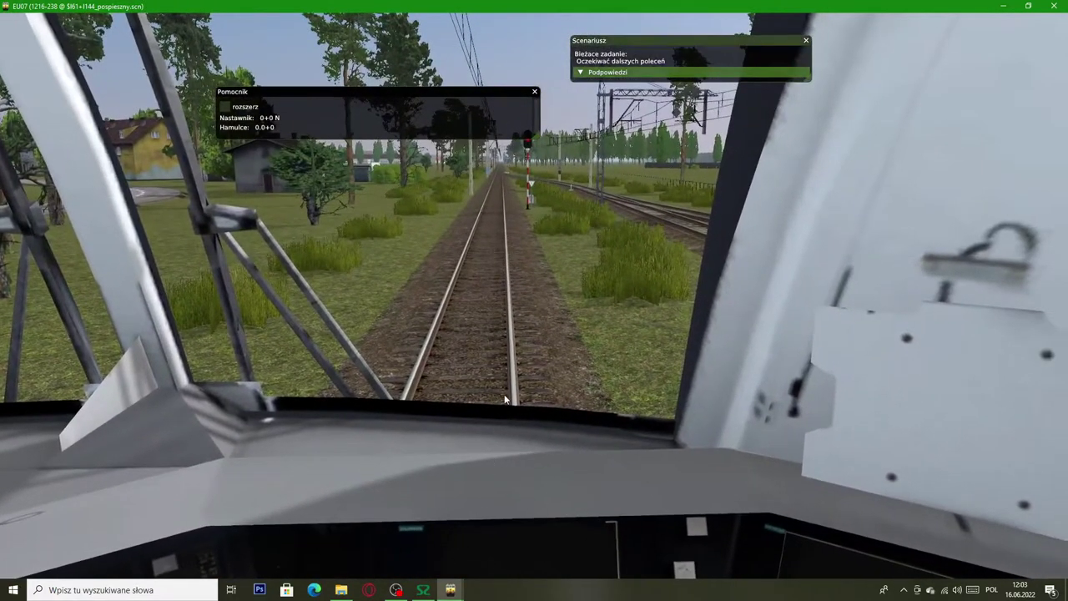
# Step: Inspect the ÖBB livery of locomotive 1216-238 from the external views and quit the simulator
pyautogui.press('F4')
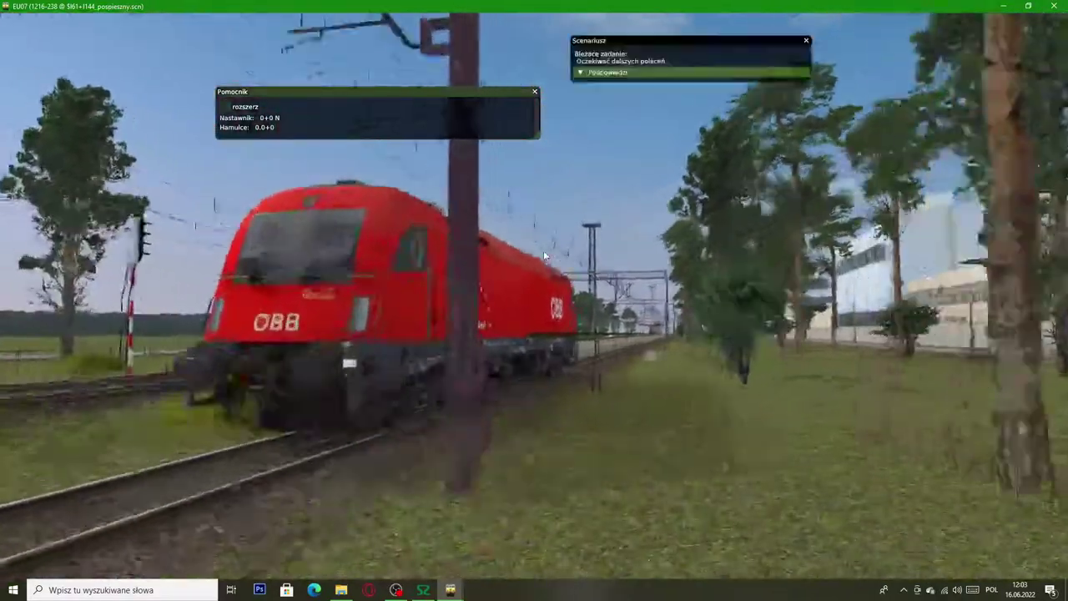
pyautogui.press('Up')
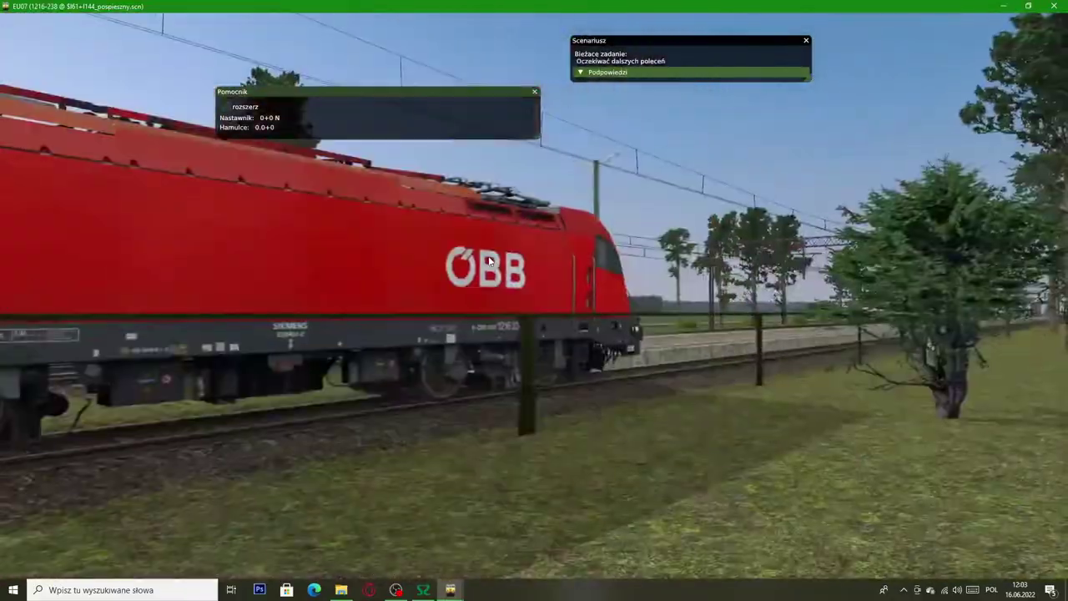
pyautogui.press('F4')
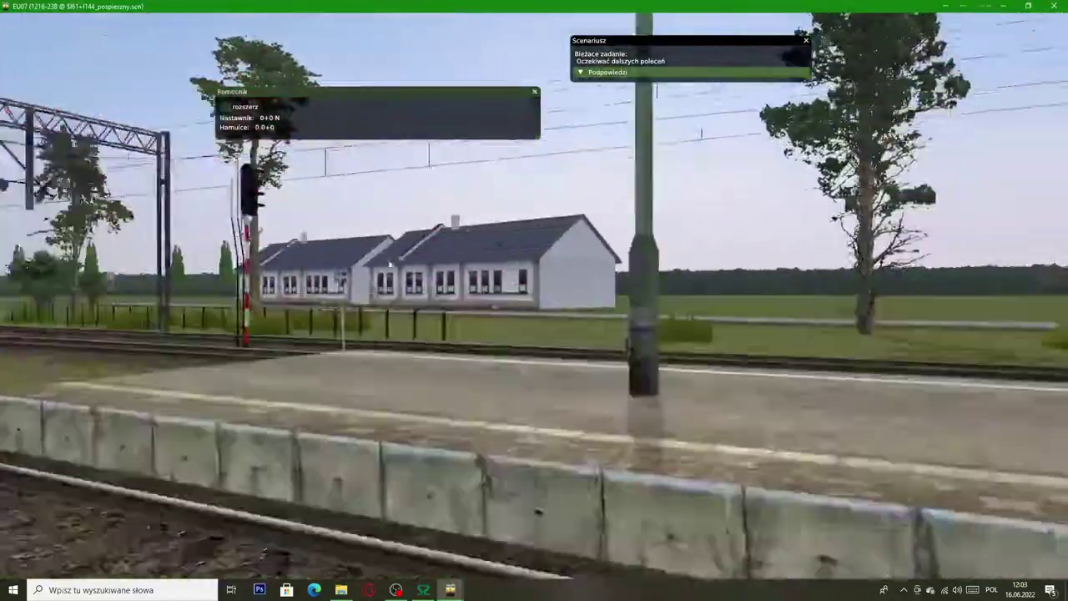
pyautogui.press('F4')
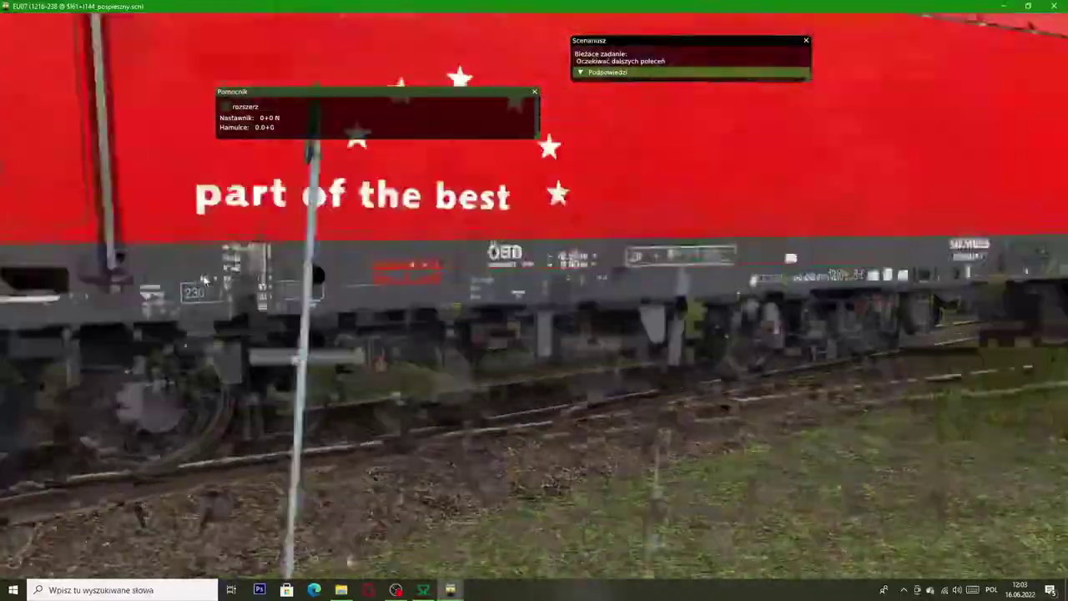
pyautogui.press('F4')
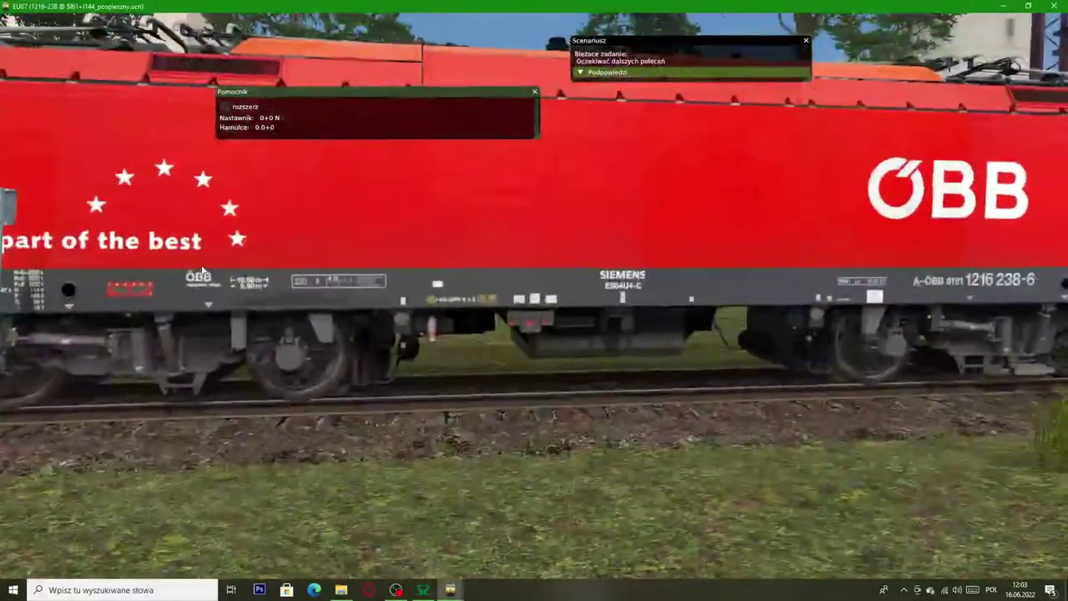
pyautogui.press('F4')
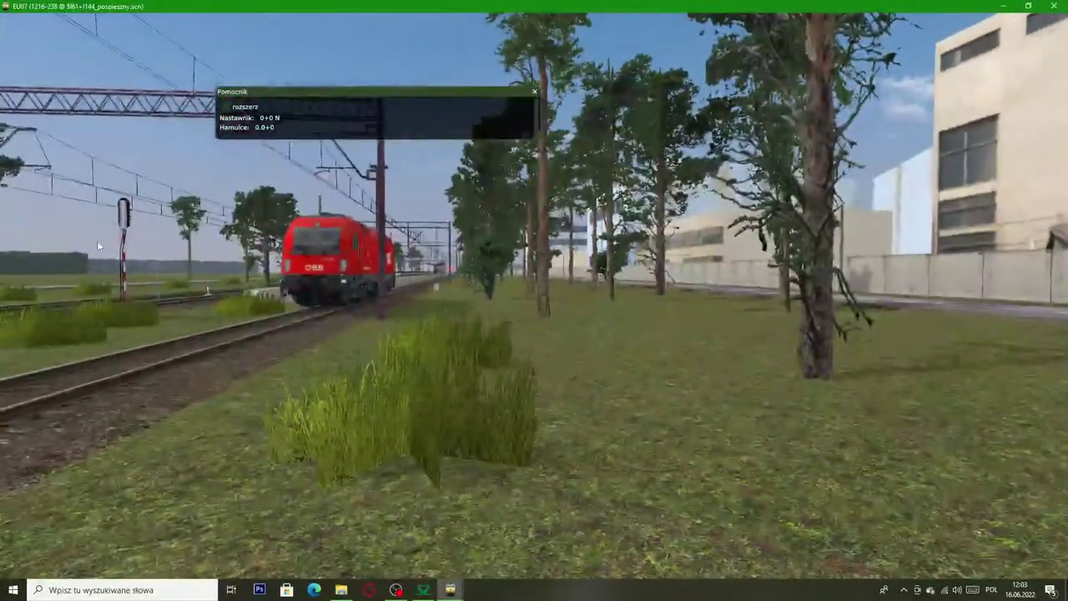
pyautogui.press('F4')
pyautogui.moveTo(326, 278); pyautogui.dragTo(302, 330)
pyautogui.press('Escape')
pyautogui.hotkey('alt', 'F4')
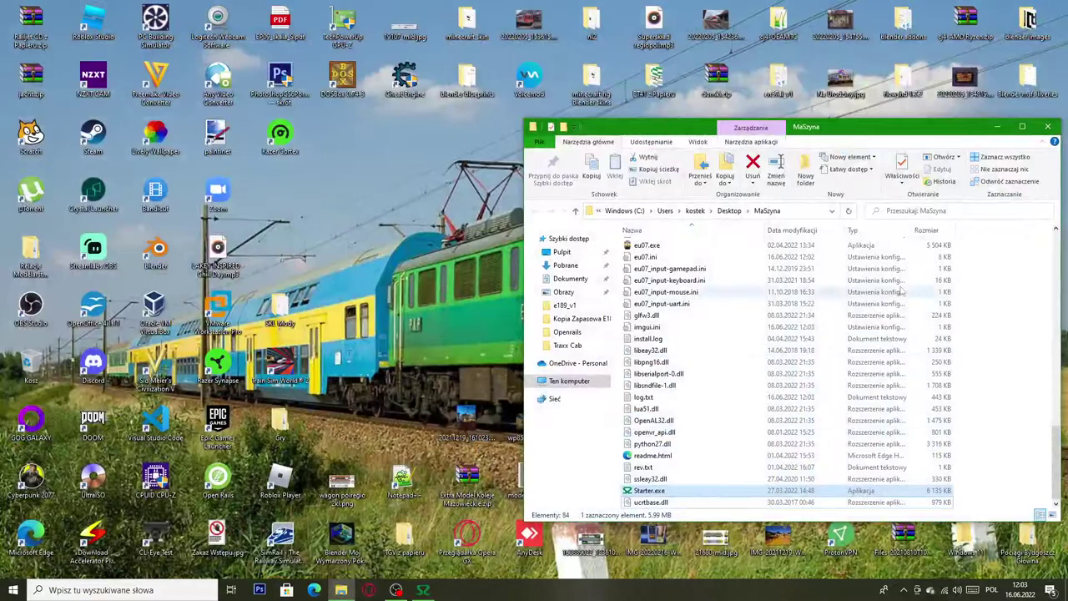
# Step: Select the dynamic folder in the MaSzyna game folder and open the recently used Pobrane folder from the computer search
pyautogui.scroll(20, 1025, 300)
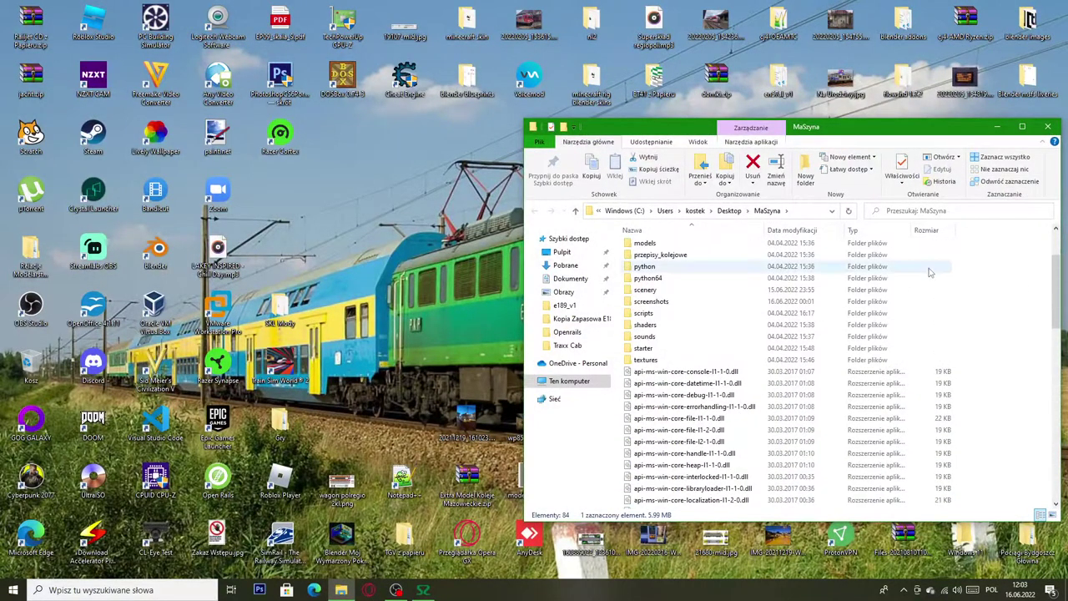
pyautogui.click(768, 271)
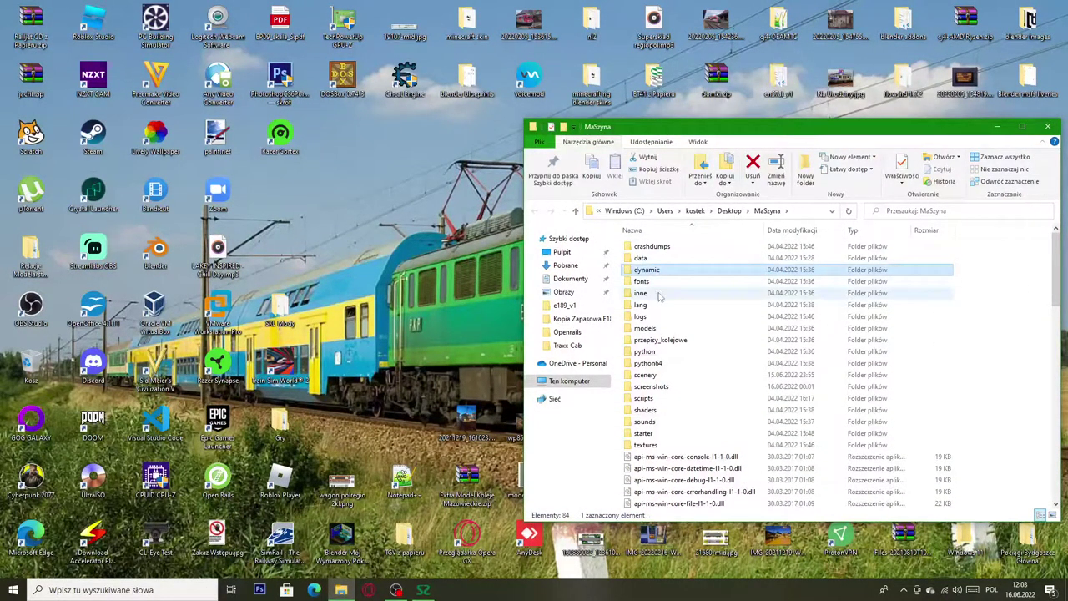
pyautogui.click(181, 590)
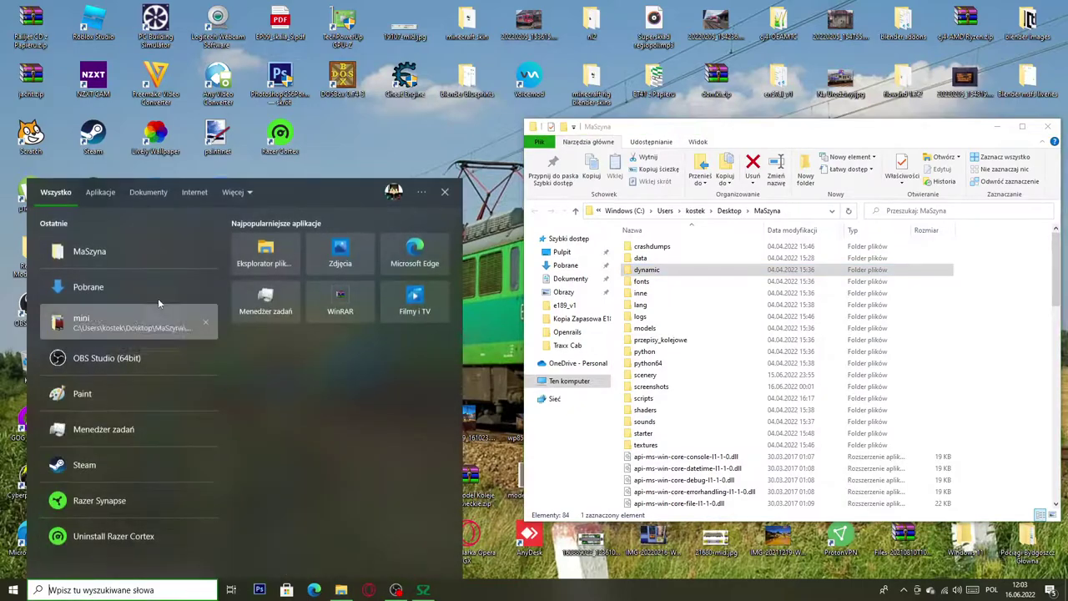
pyautogui.click(160, 304)
pyautogui.click(93, 250)
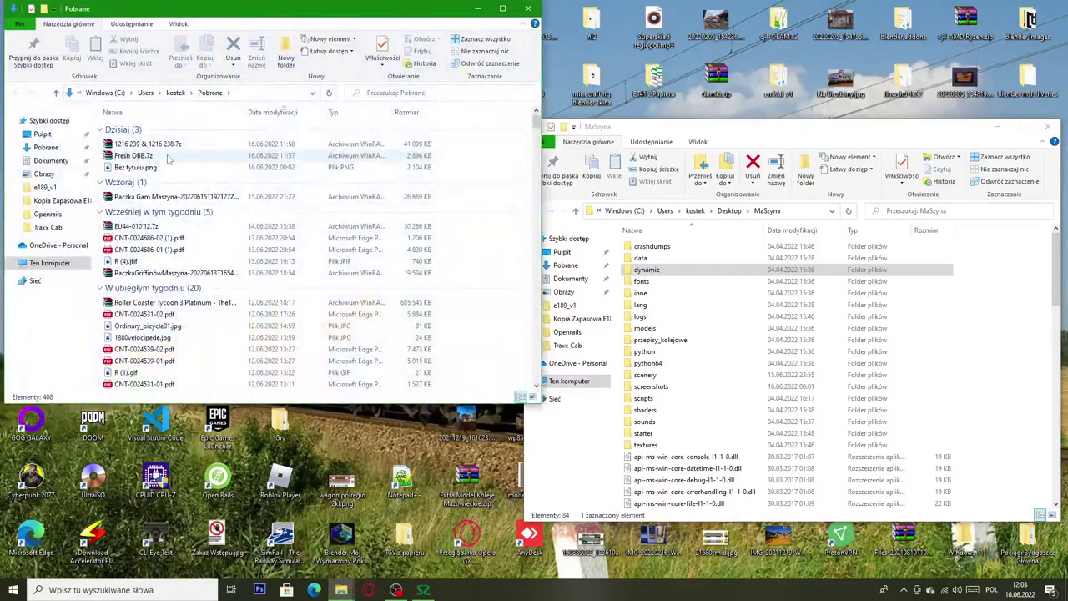
# Step: Open the archive Fresh OBB.7z from Pobrane, using 7-Zip instead of the default archiver
pyautogui.click(167, 157)
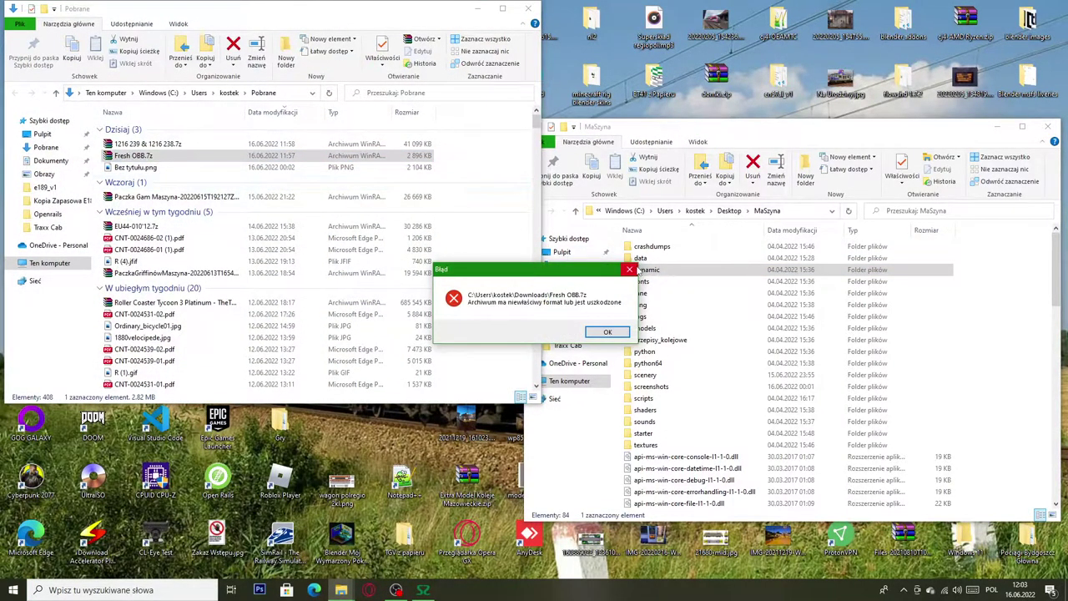
pyautogui.click(629, 270)
pyautogui.doubleClick(311, 161)
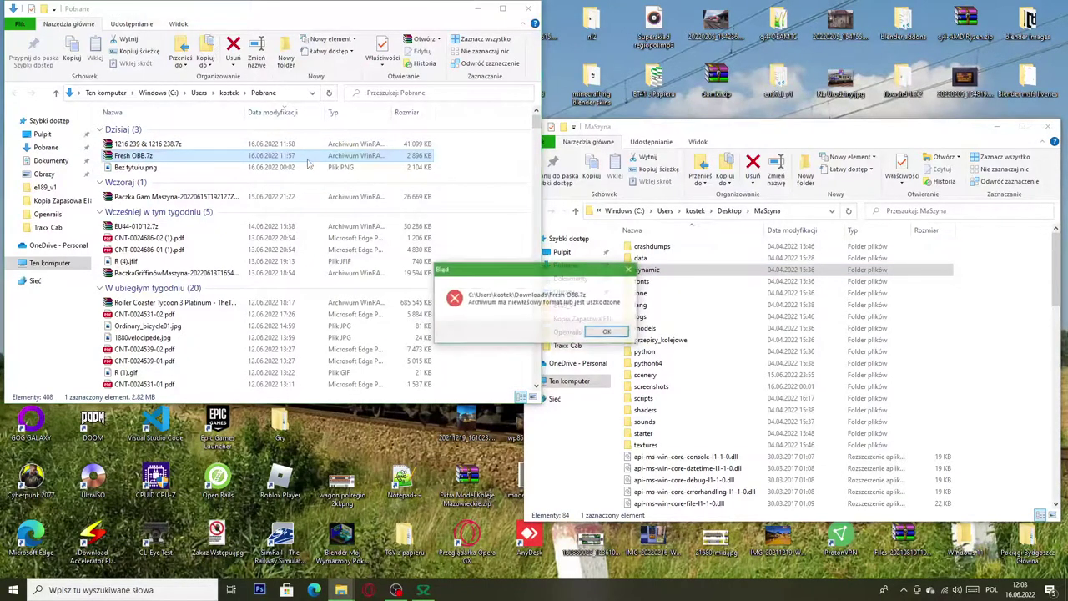
pyautogui.click(627, 263)
pyautogui.rightClick(370, 157)
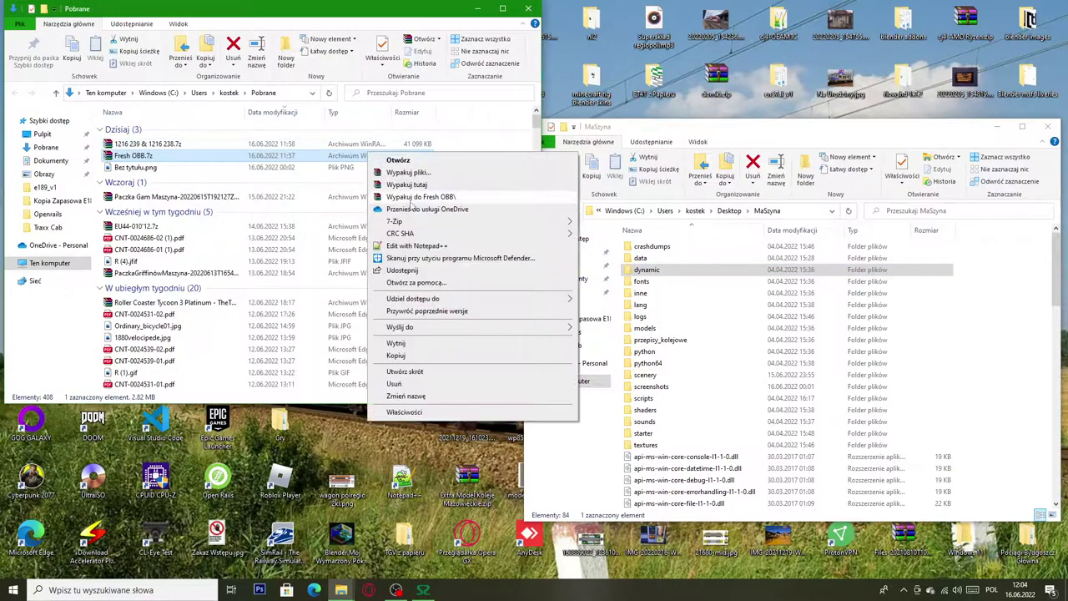
pyautogui.moveTo(443, 222)
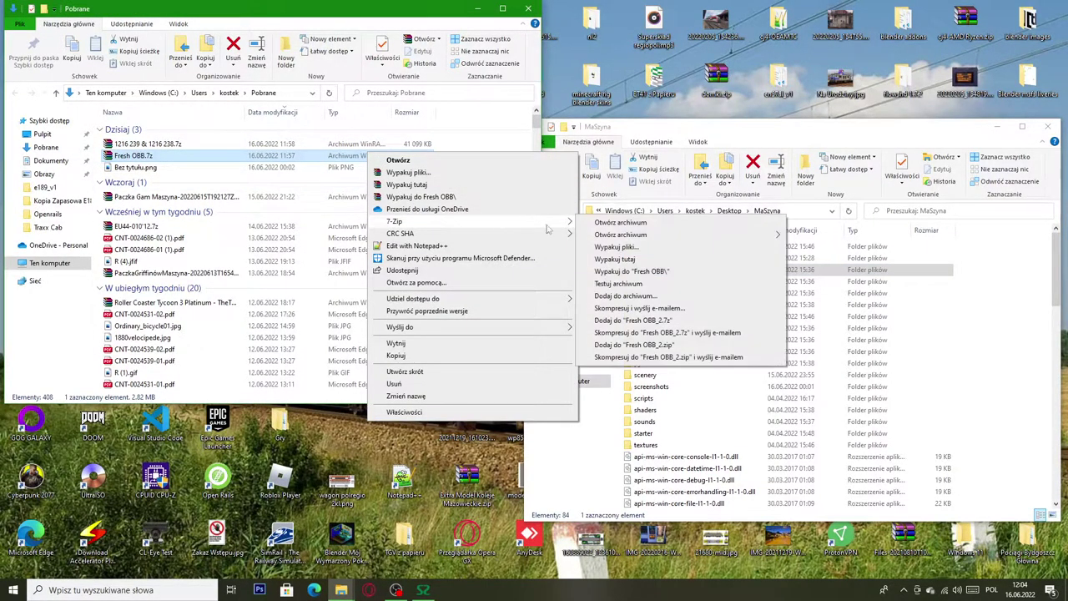
pyautogui.click(608, 224)
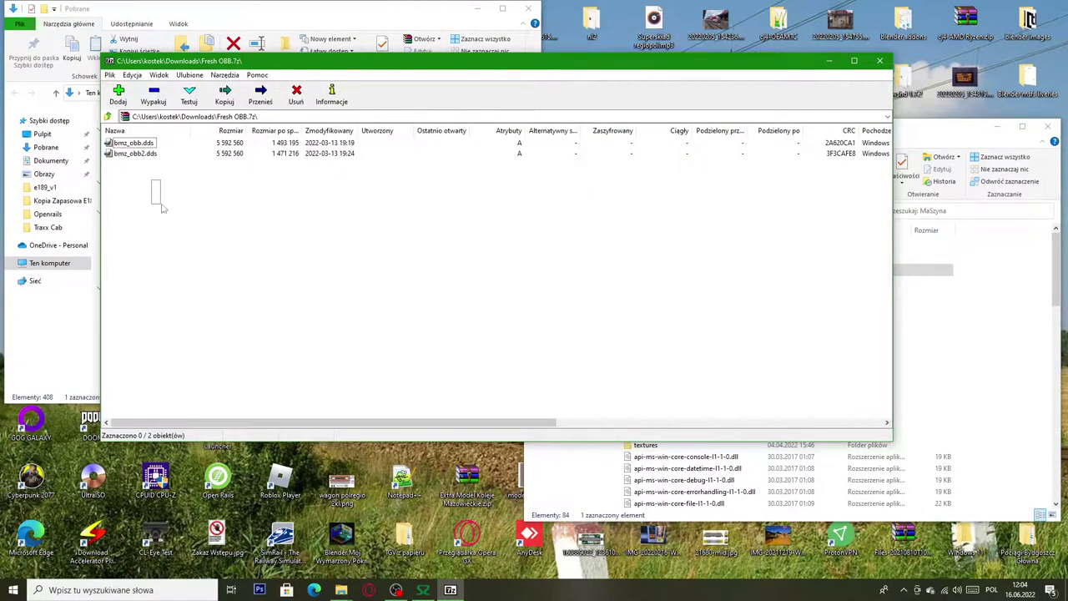
# Step: Go to the dynamic\cd\bmz_v2 folder inside the MaSzyna game folder
pyautogui.click(978, 269)
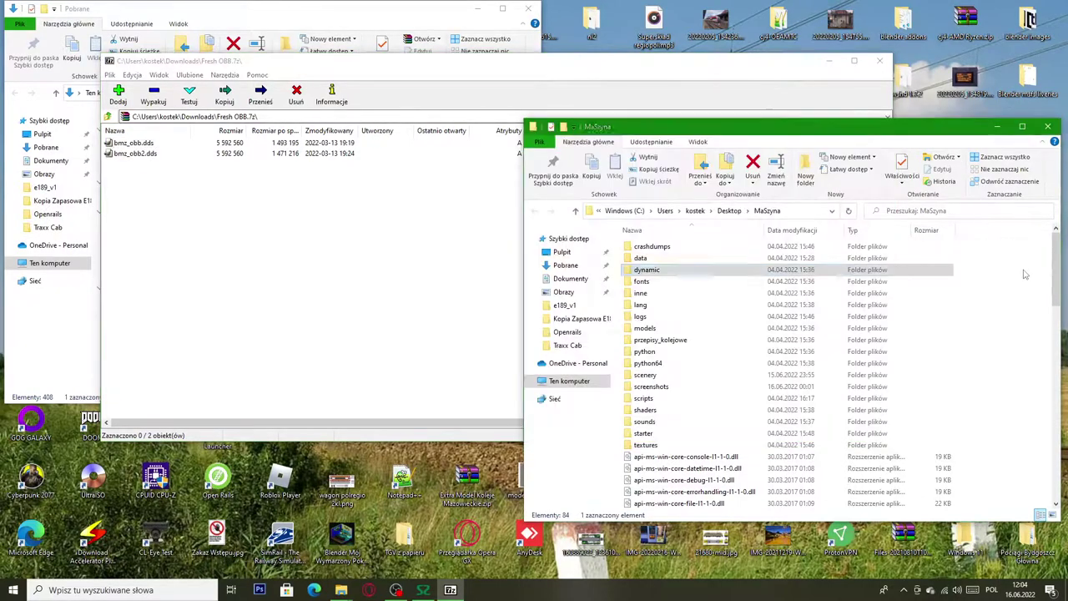
pyautogui.doubleClick(658, 272)
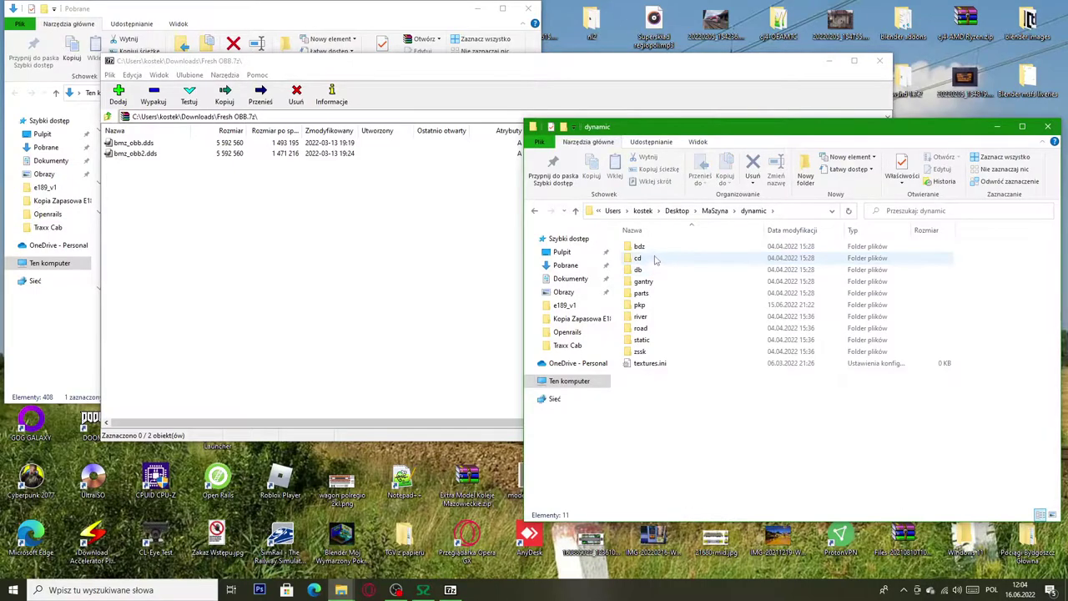
pyautogui.doubleClick(641, 258)
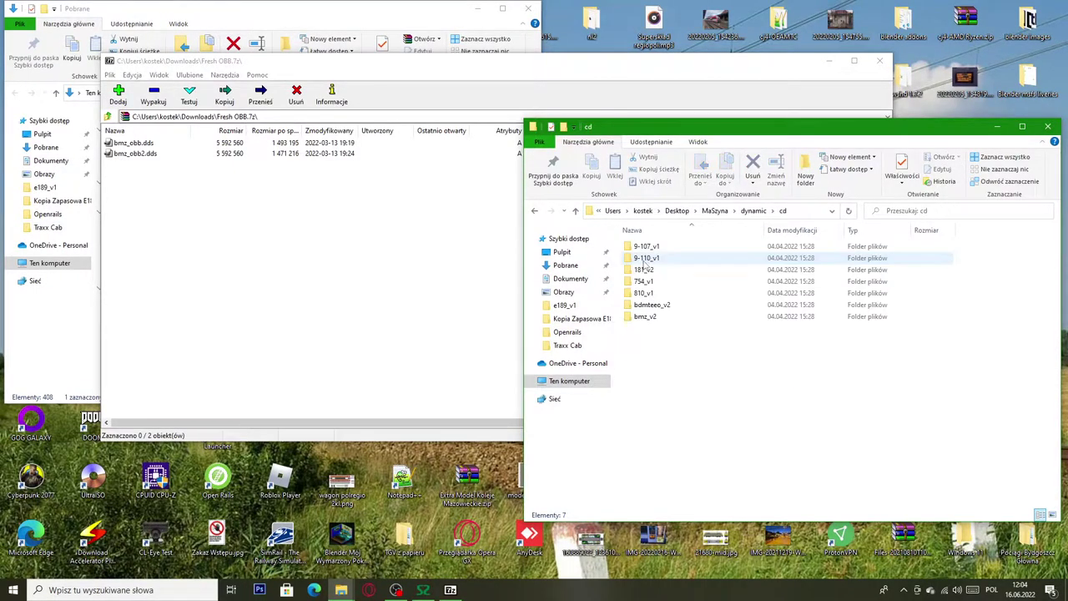
pyautogui.click(696, 317)
pyautogui.doubleClick(696, 317)
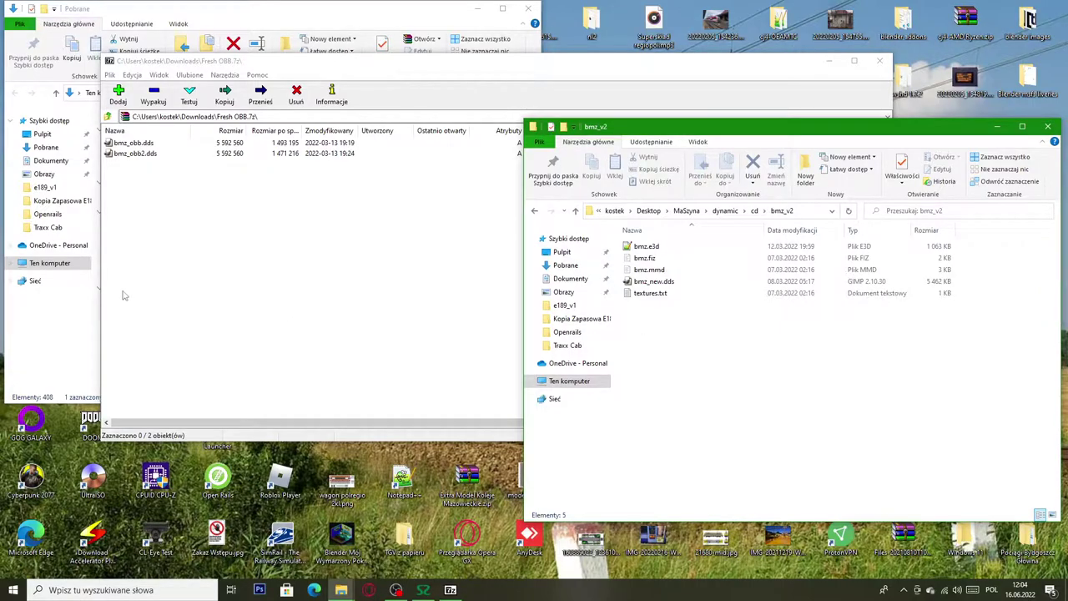
# Step: Copy bmz_obb.dds and bmz_obb2.dds from the archive into the bmz_v2 folder and close the archive and Pobrane windows
pyautogui.click(146, 198)
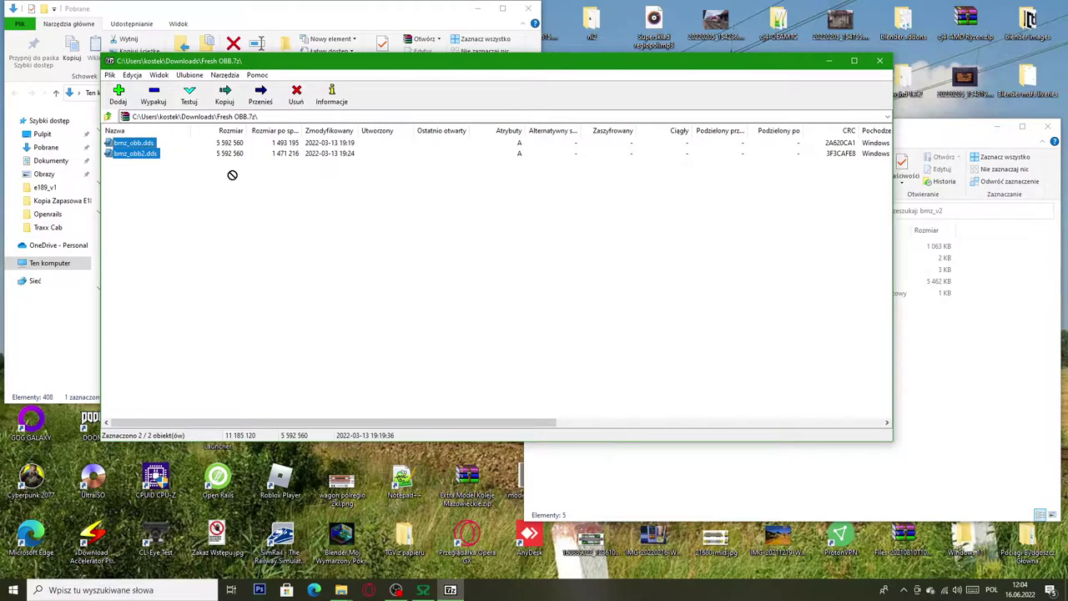
pyautogui.moveTo(901, 361); pyautogui.dragTo(947, 370)
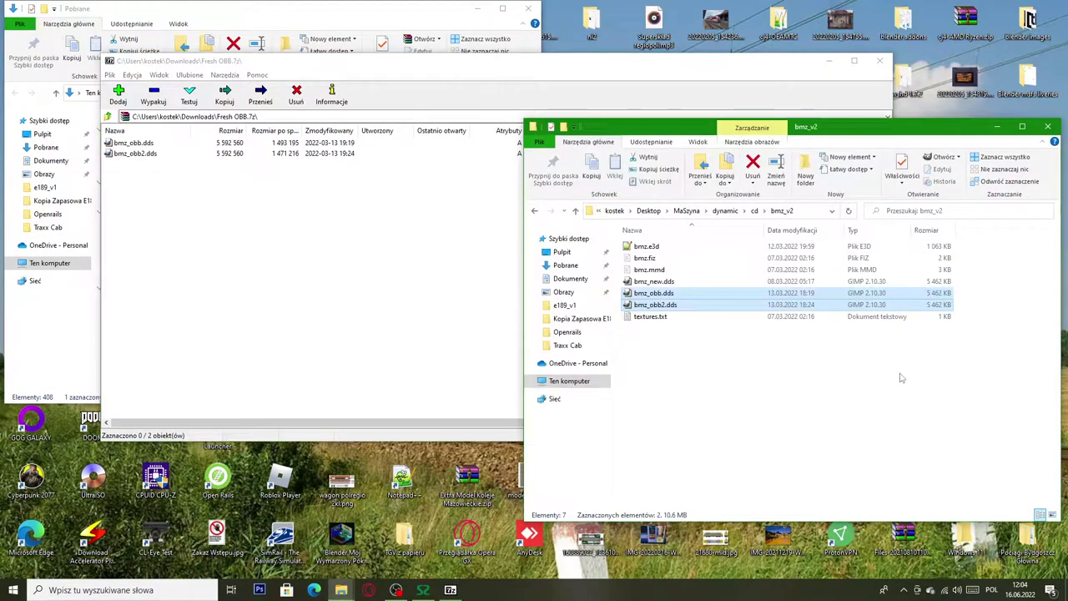
pyautogui.click(659, 281)
pyautogui.click(876, 60)
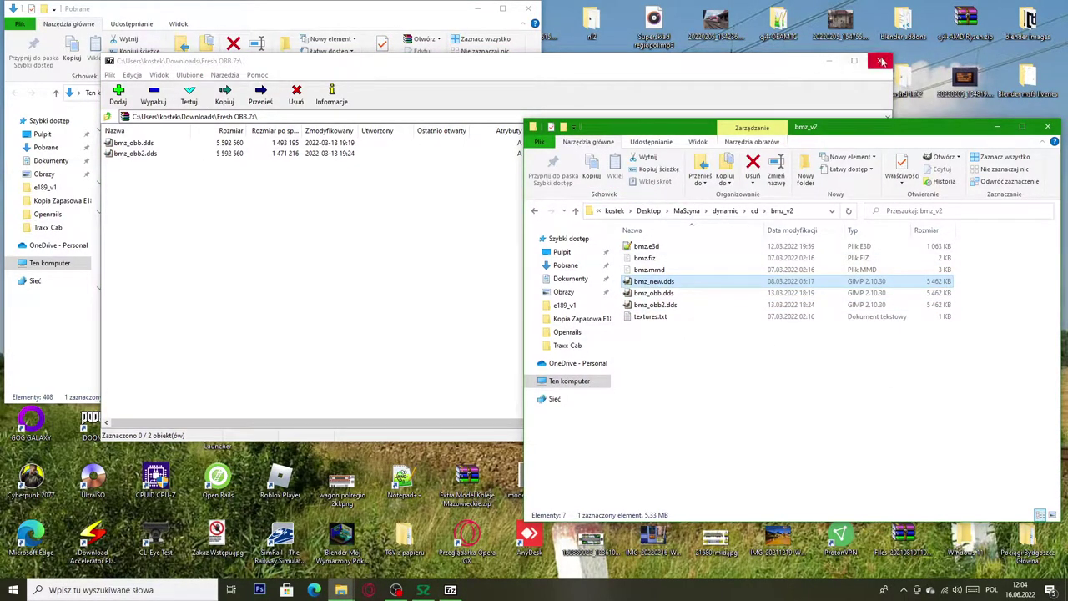
pyautogui.click(532, 8)
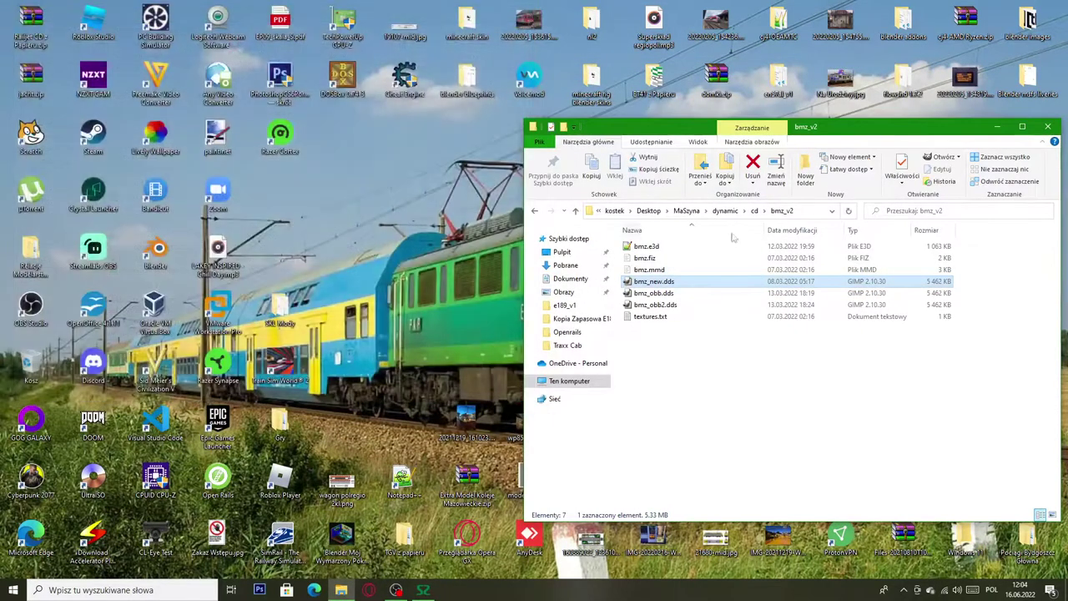
# Step: Close the Starter window, view the texture bmz_obb.dds in GIMP with the default DDS load options, and close GIMP
pyautogui.doubleClick(716, 295)
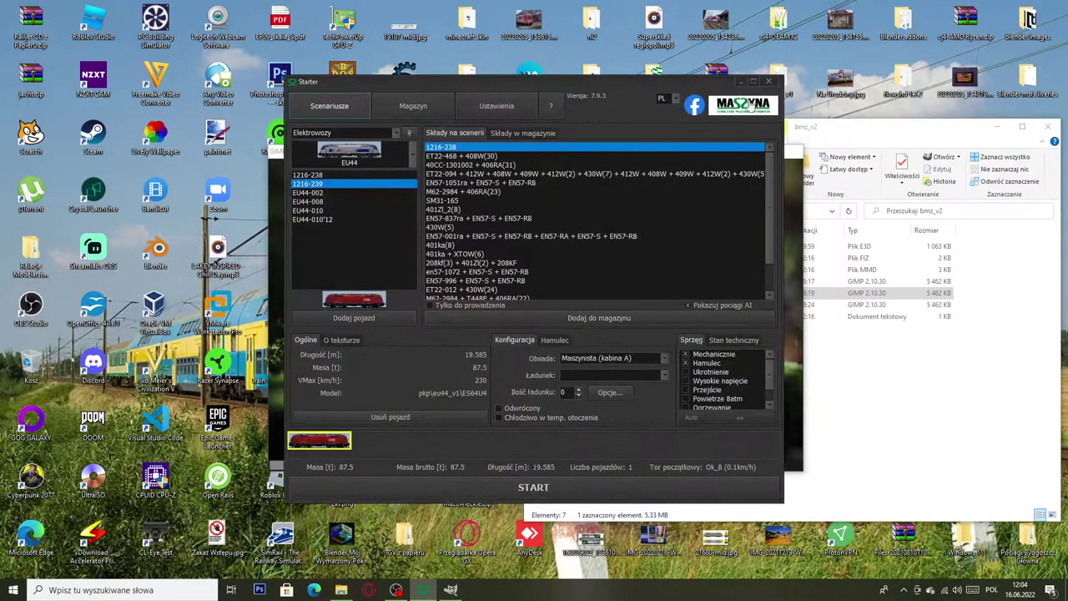
pyautogui.click(772, 86)
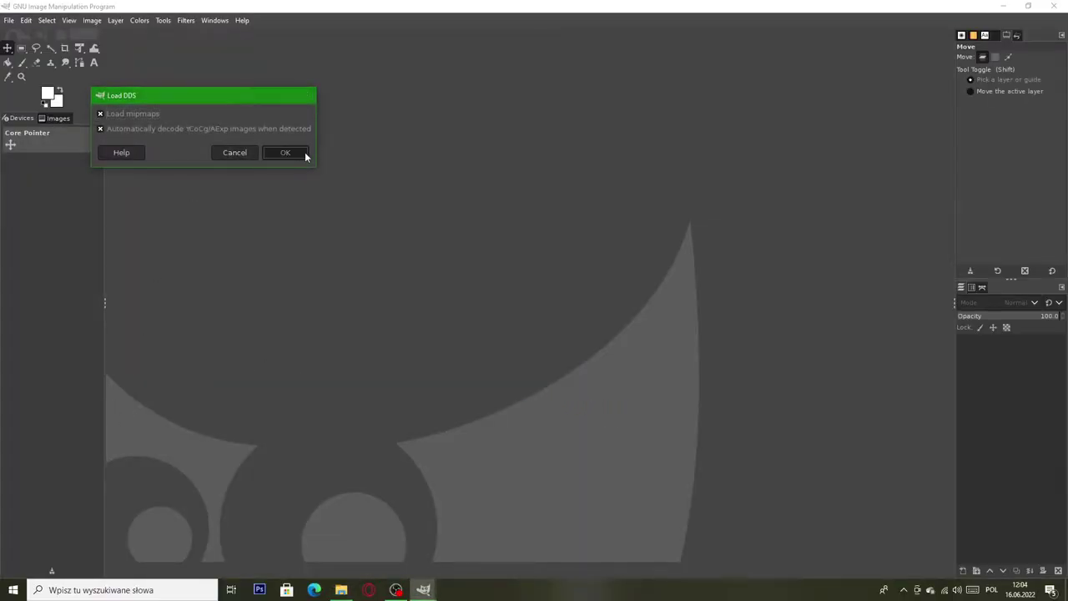
pyautogui.click(304, 154)
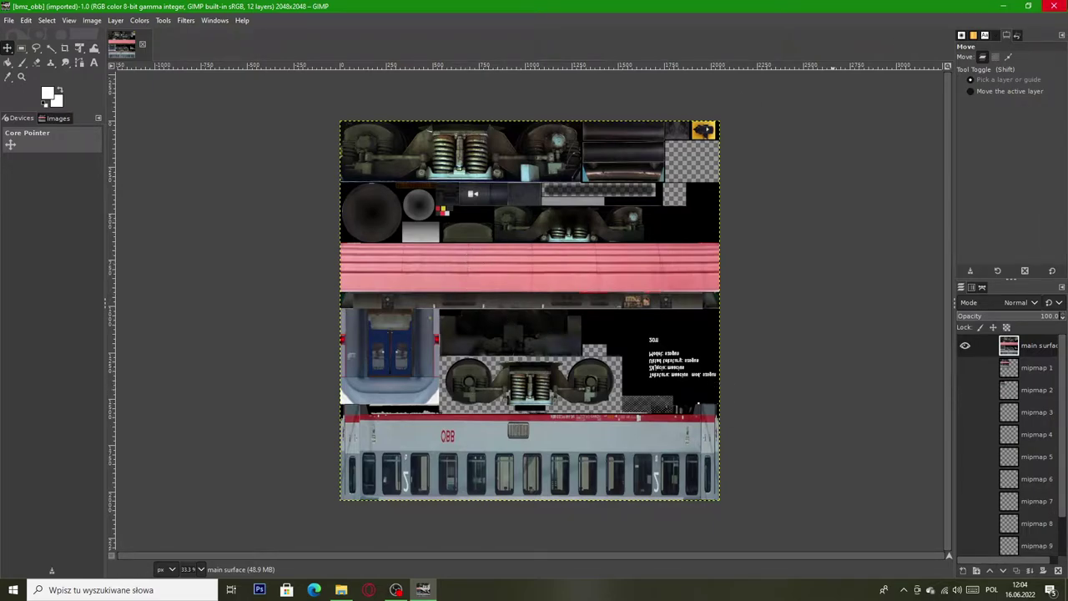
pyautogui.click(1056, 8)
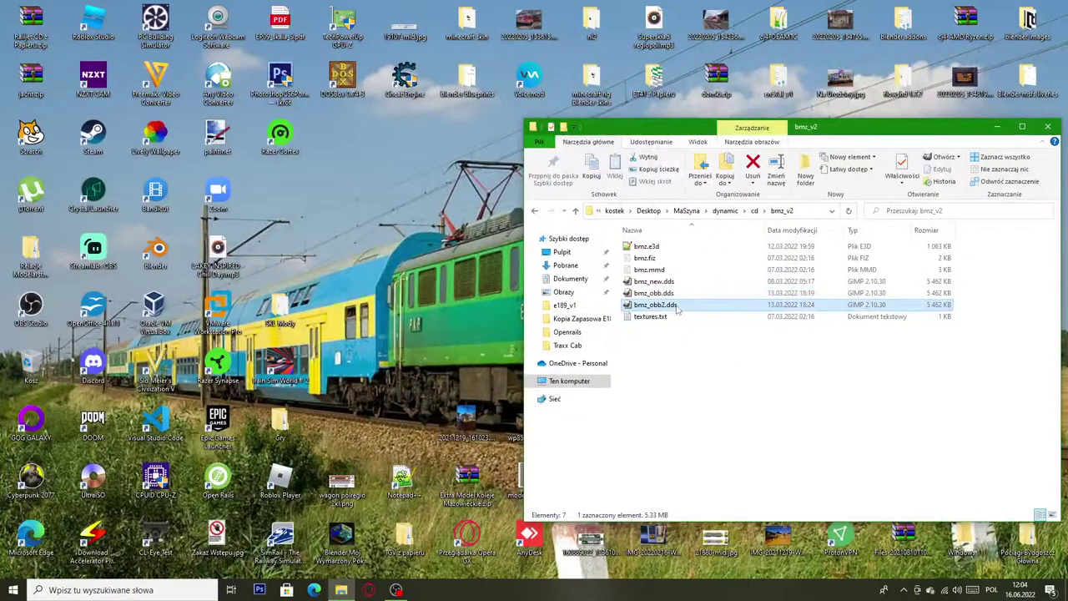
# Step: View the texture bmz_new.dds in GIMP for comparison, keeping the default DDS load options, and close GIMP
pyautogui.click(676, 269)
pyautogui.click(680, 281)
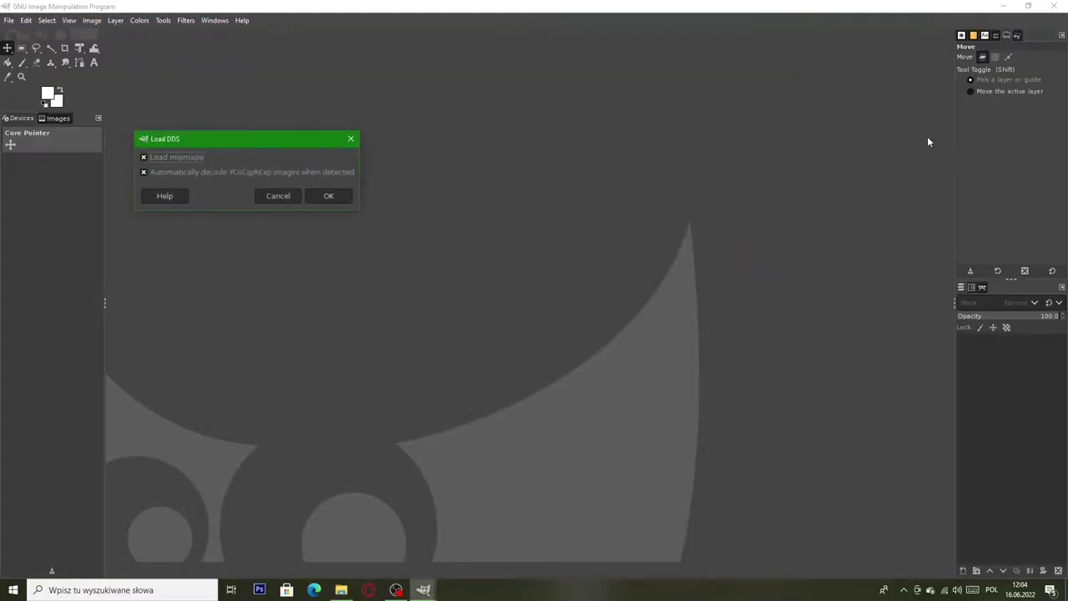
pyautogui.click(315, 195)
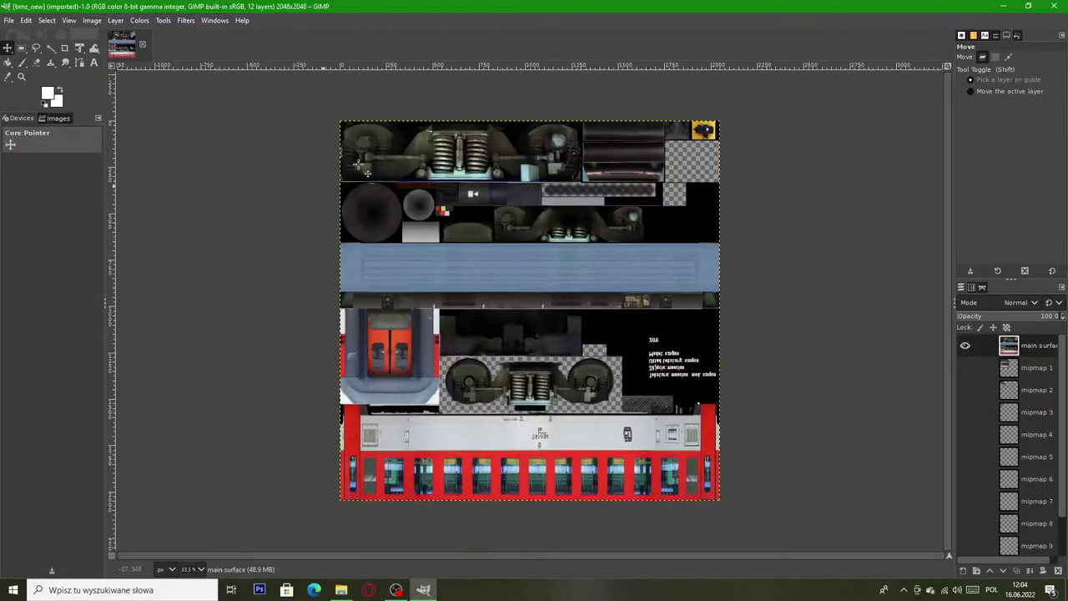
pyautogui.click(1061, 9)
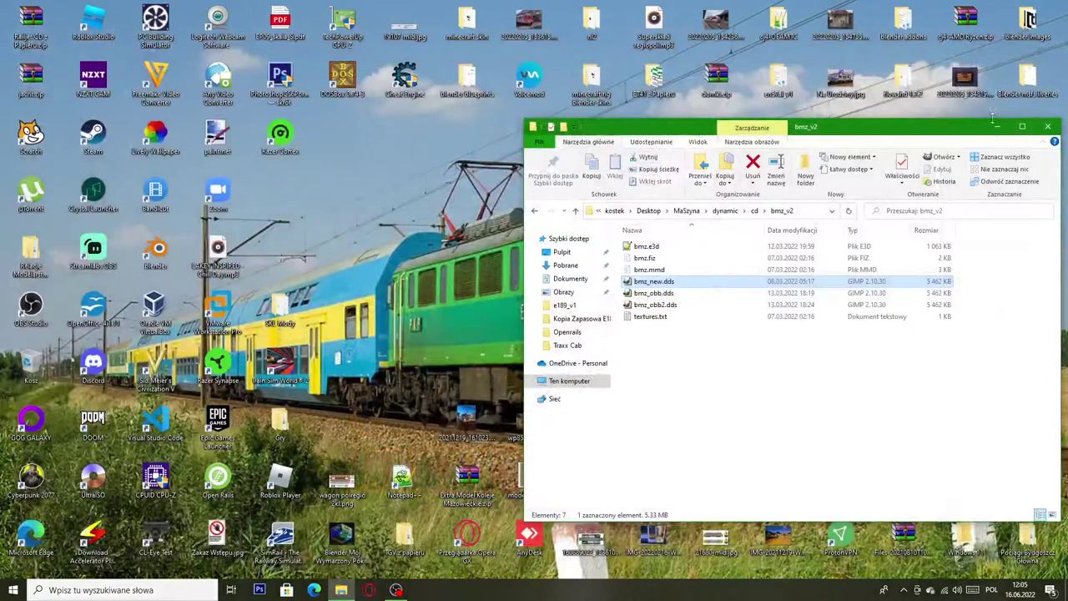
# Step: Minimize the bmz_v2 window, find the MaSzyna folder by searching the computer for "maszy", and launch Starter.exe from it
pyautogui.click(998, 128)
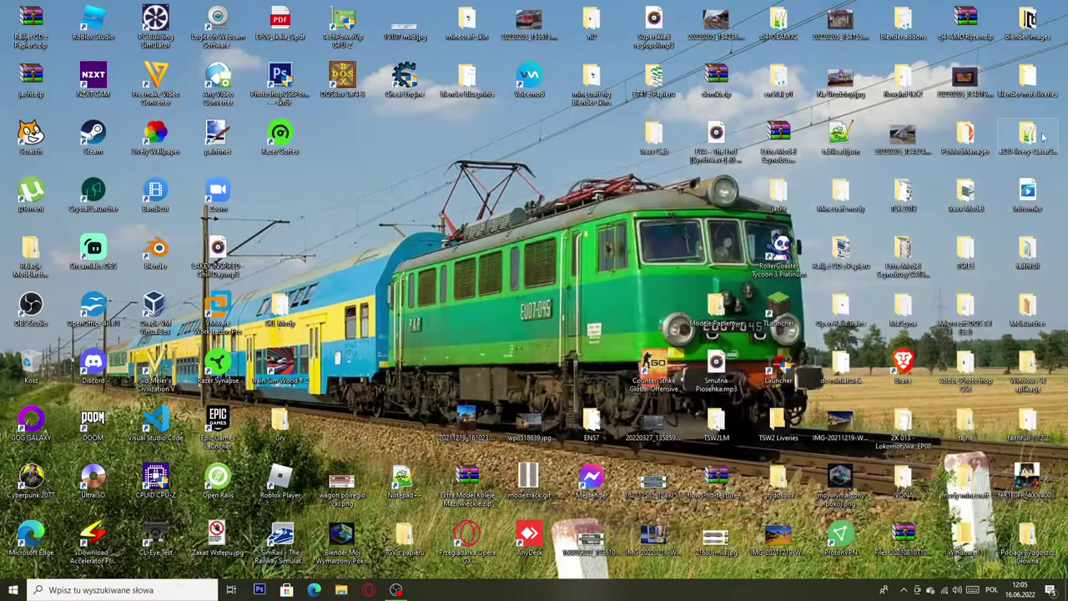
pyautogui.click(123, 586)
pyautogui.write('maszx')
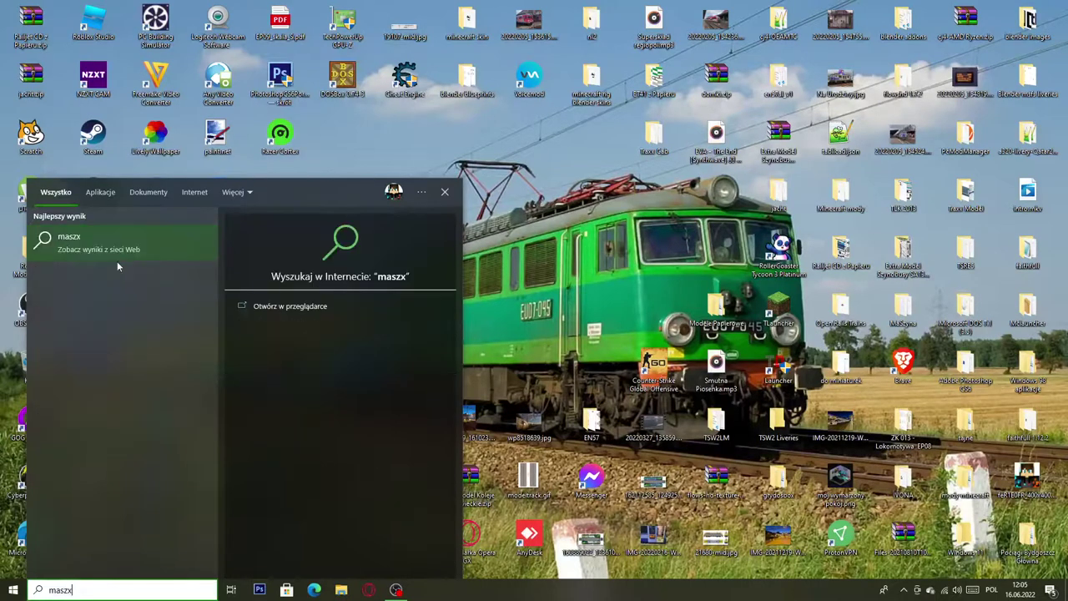
pyautogui.press('BackSpace')
pyautogui.write('y')
pyautogui.press('Return')
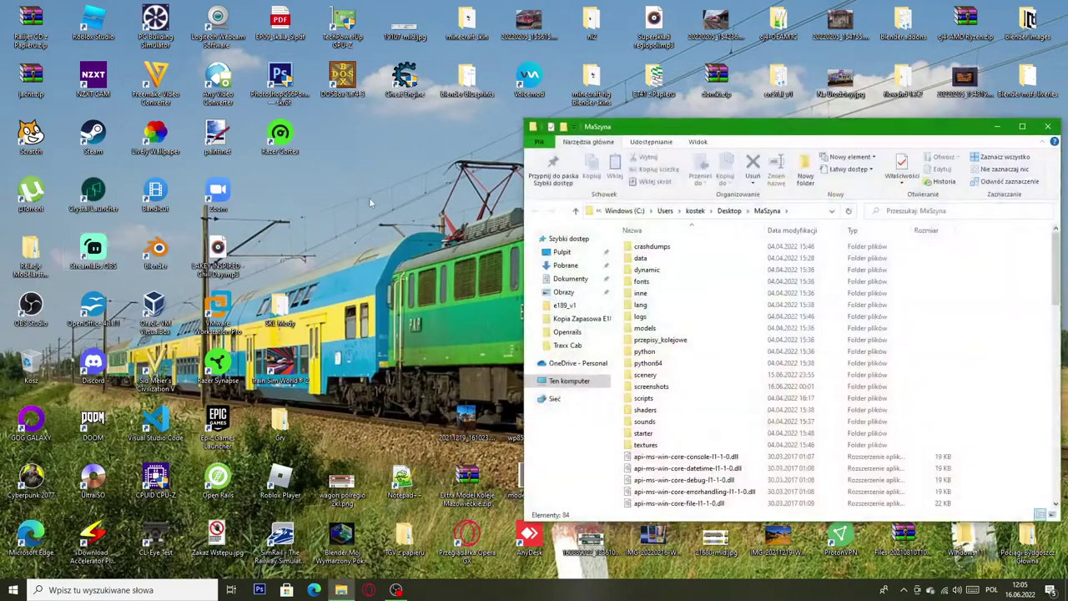
pyautogui.scroll(-20, 668, 287)
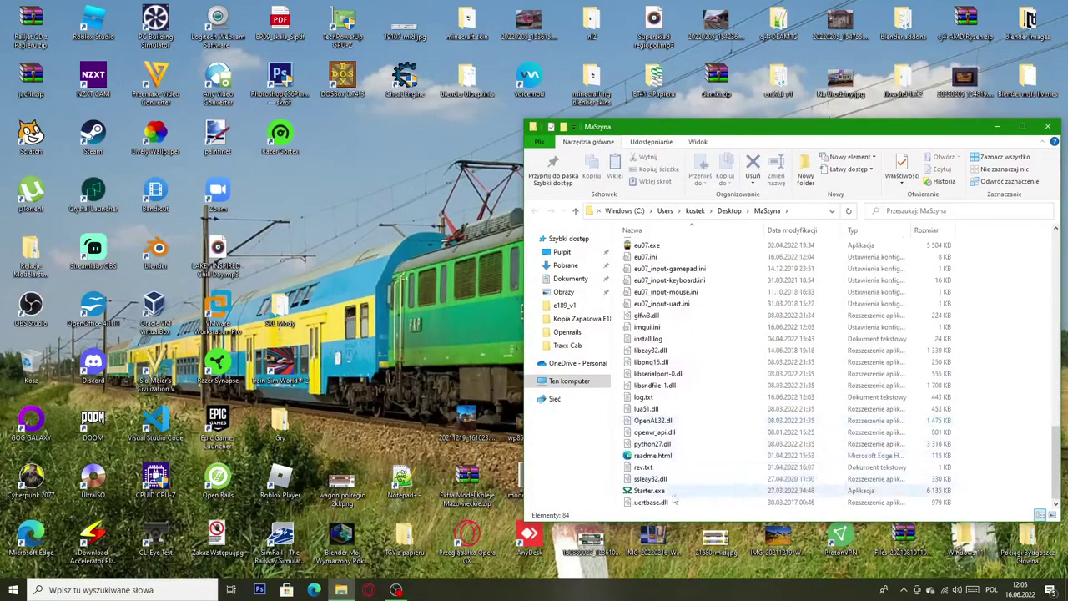
pyautogui.doubleClick(671, 492)
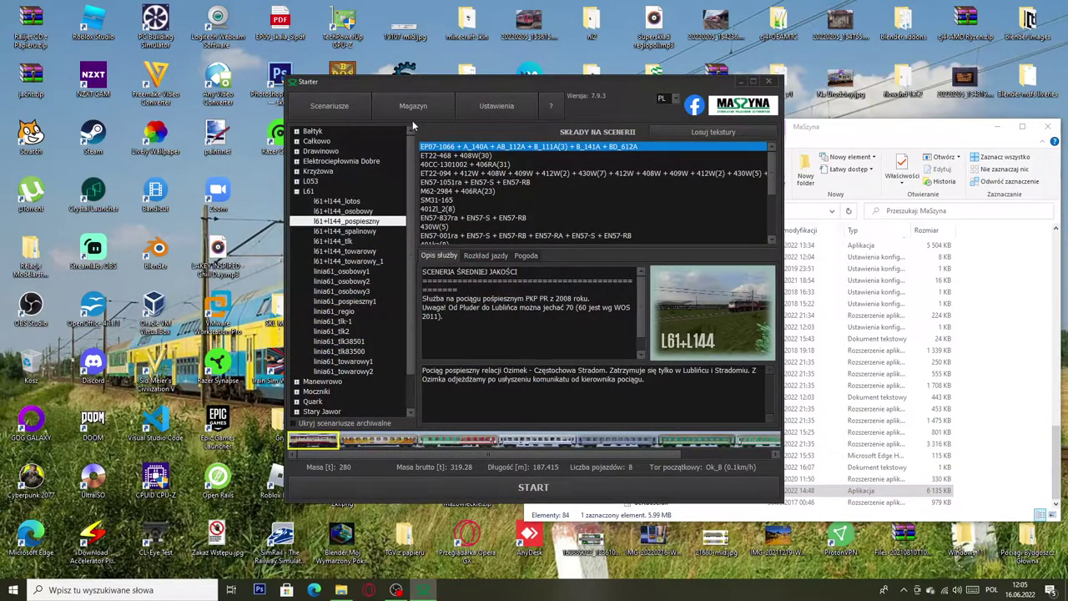
# Step: Remove all vehicles from the EP07-1066 consist in the Magazyn section
pyautogui.click(414, 115)
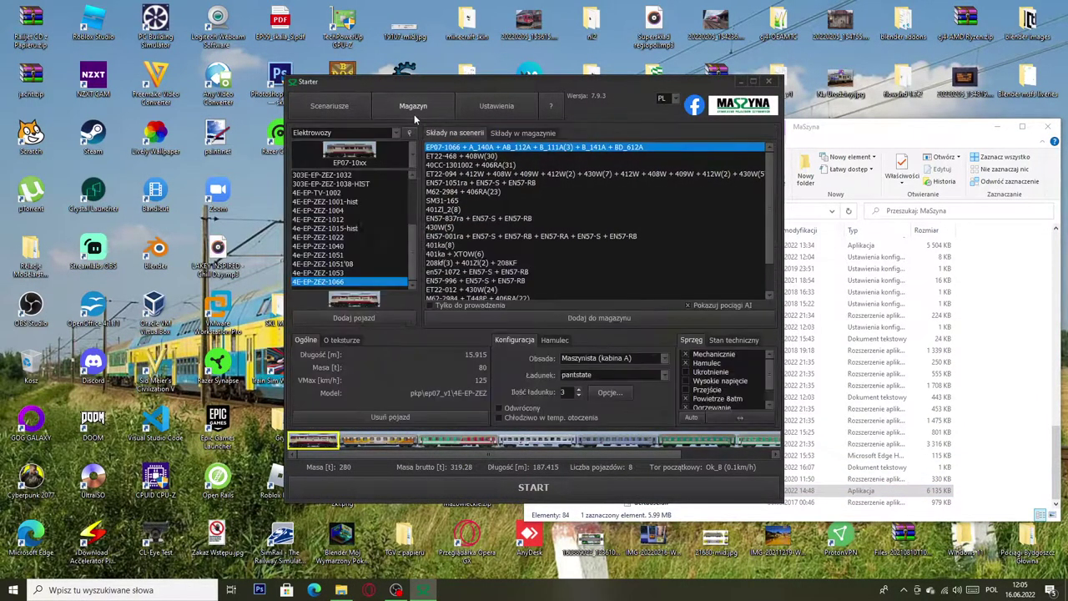
pyautogui.tripleClick(421, 413)
pyautogui.tripleClick(420, 415)
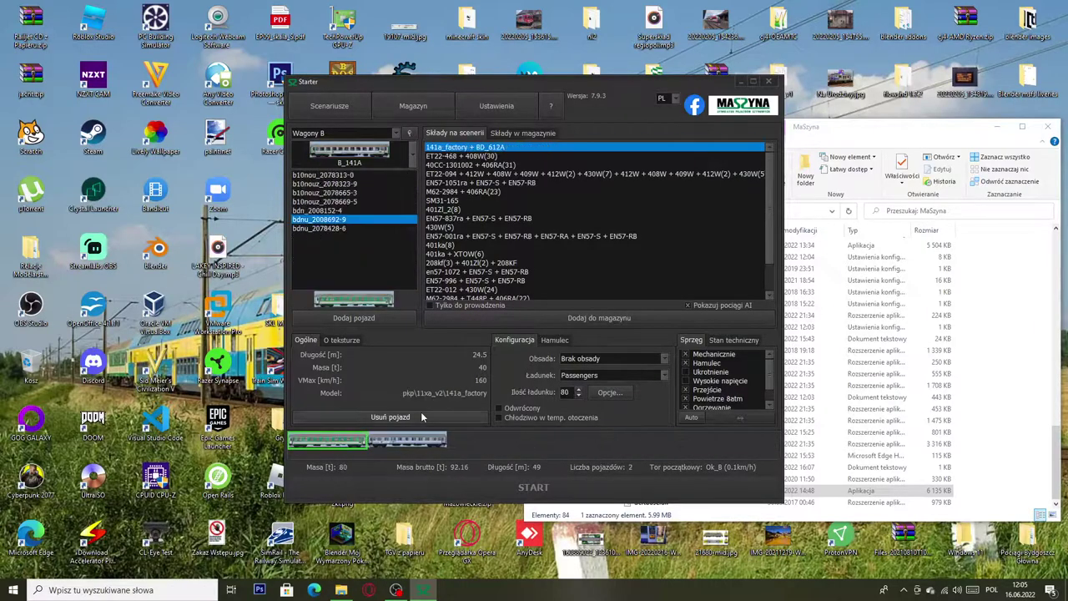
pyautogui.click(421, 415)
# Step: Choose the BMZ coach among the Wagony B vehicles and select its BMZ_NEW texture
pyautogui.click(318, 136)
pyautogui.scroll(3, 318, 153)
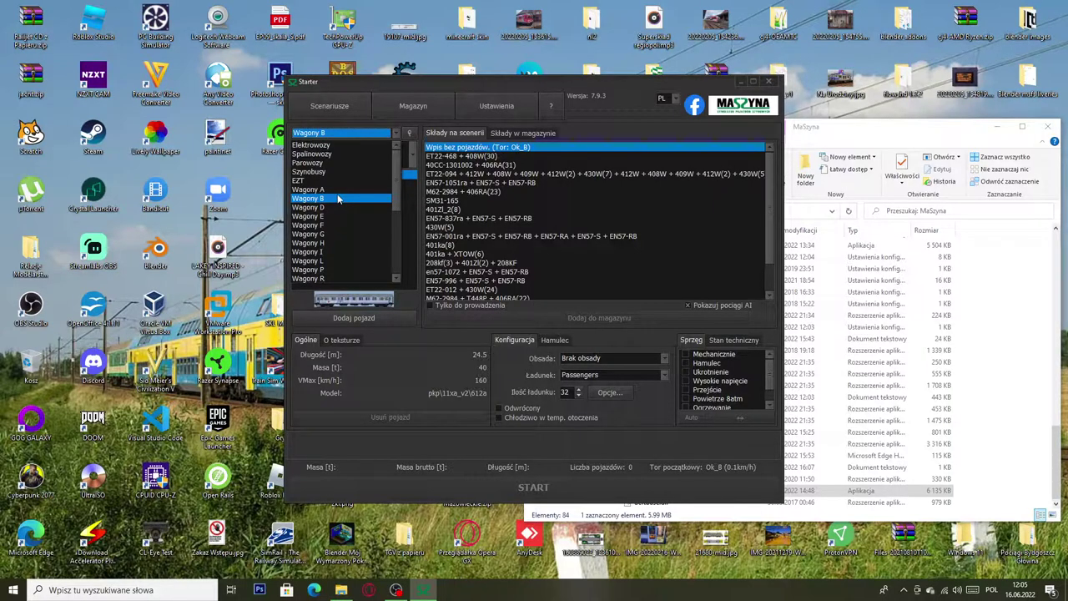
pyautogui.click(338, 199)
pyautogui.scroll(-1, 367, 179)
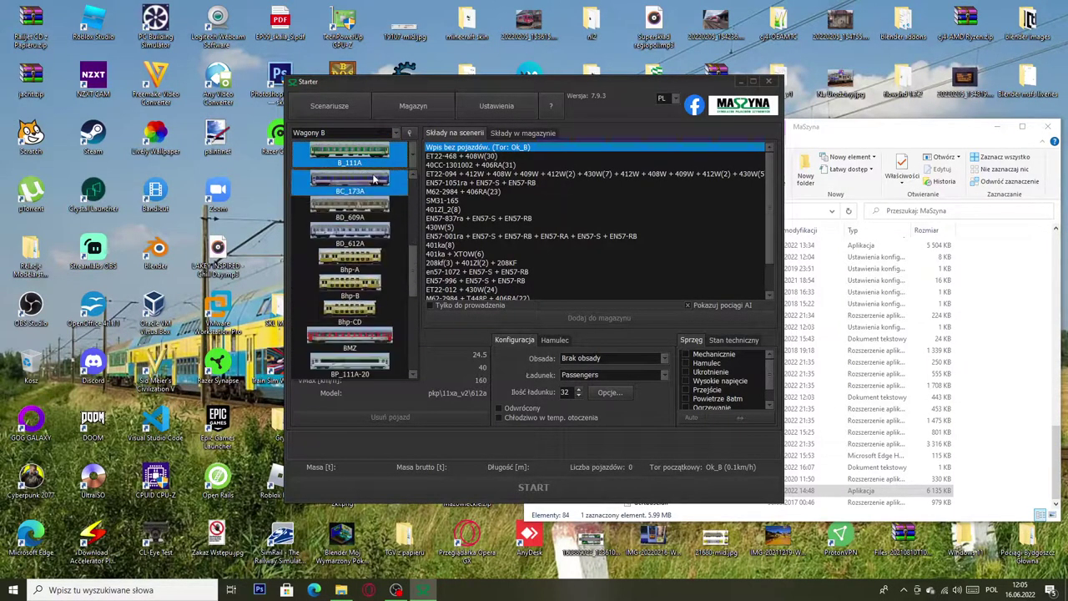
pyautogui.click(374, 208)
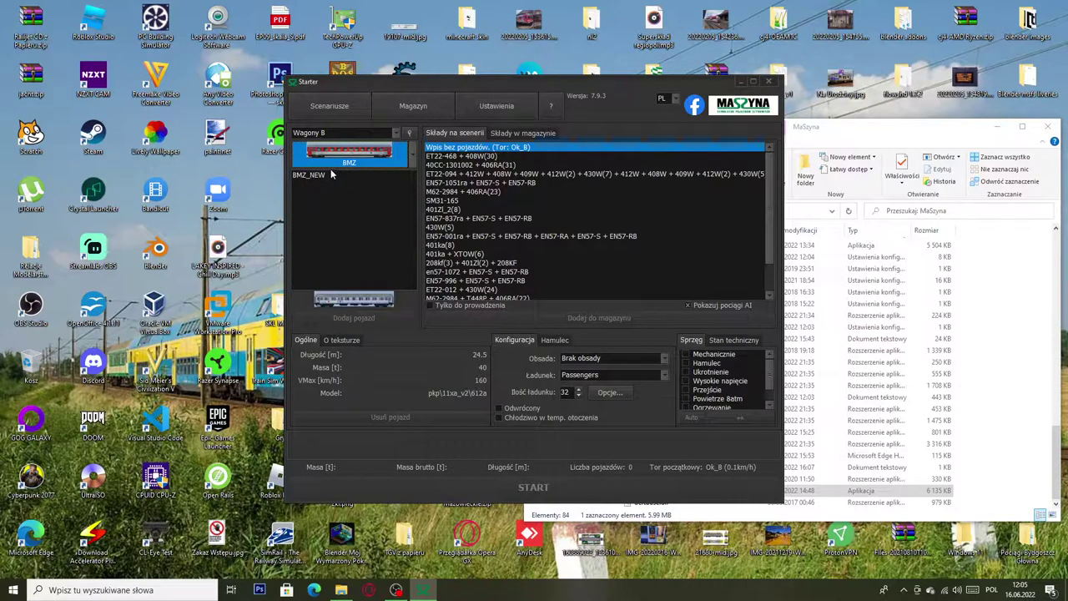
pyautogui.click(330, 172)
# Step: Check the Wagony B vehicle list around the BMZ entry for the added ÖBB coaches and close the Starter
pyautogui.click(359, 149)
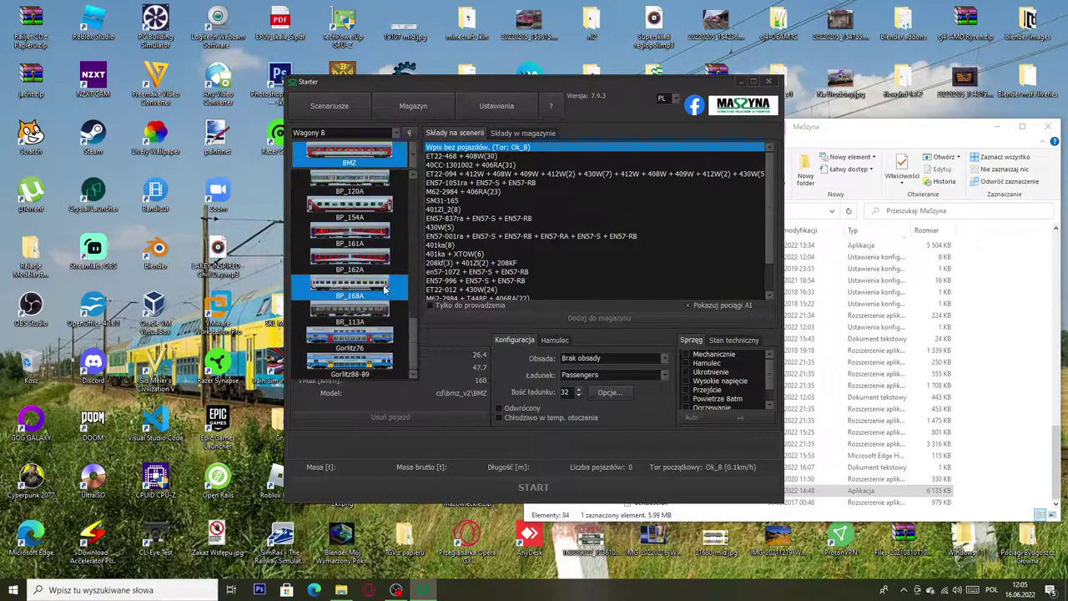
pyautogui.scroll(1, 379, 278)
pyautogui.scroll(3, 379, 278)
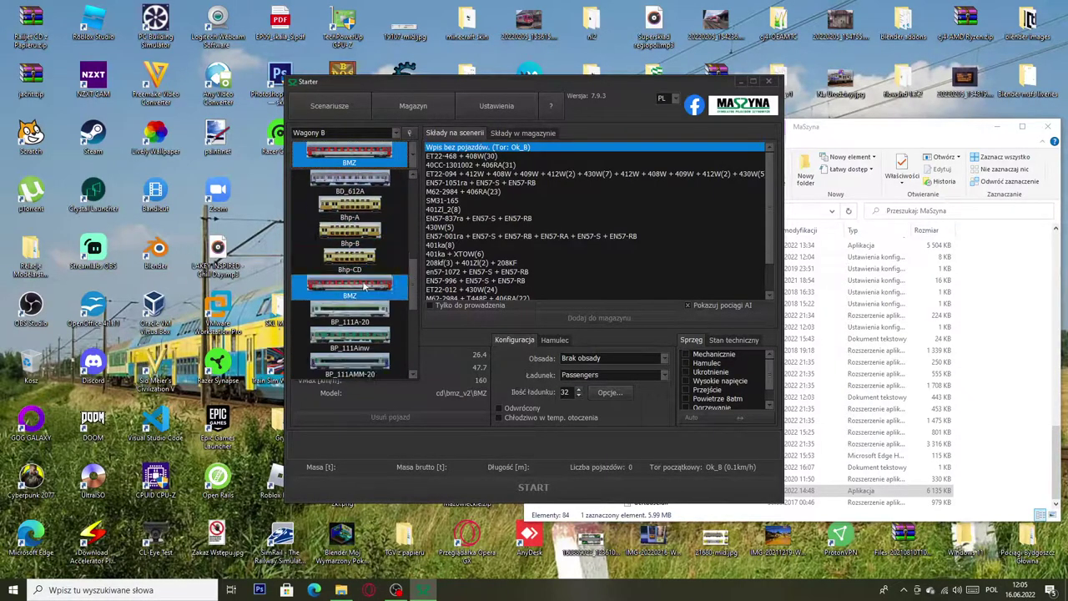
pyautogui.click(370, 287)
pyautogui.click(349, 162)
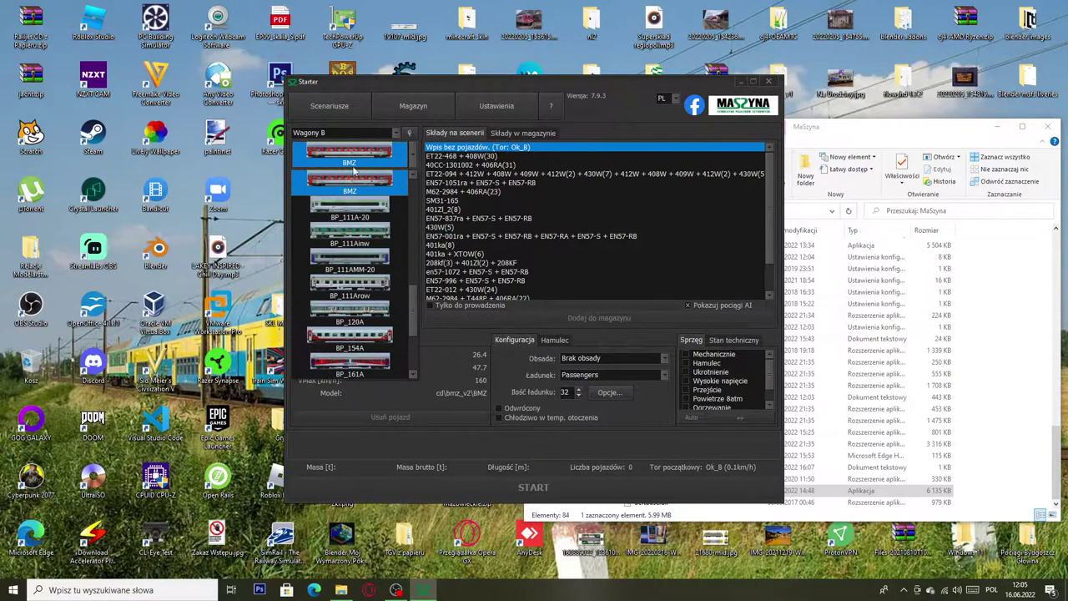
pyautogui.scroll(3, 364, 192)
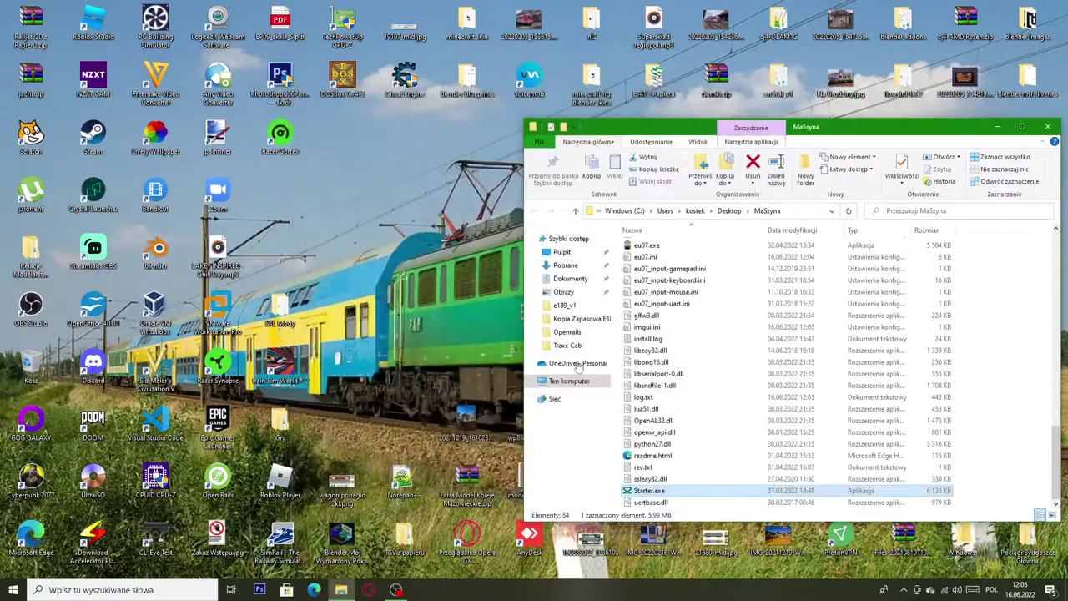
pyautogui.click(769, 81)
# Step: Switch to the Opera browser and find the post about the refreshed OBB Bmz coaches on the Maszynowe dodatki snajpermk Facebook page
pyautogui.click(369, 590)
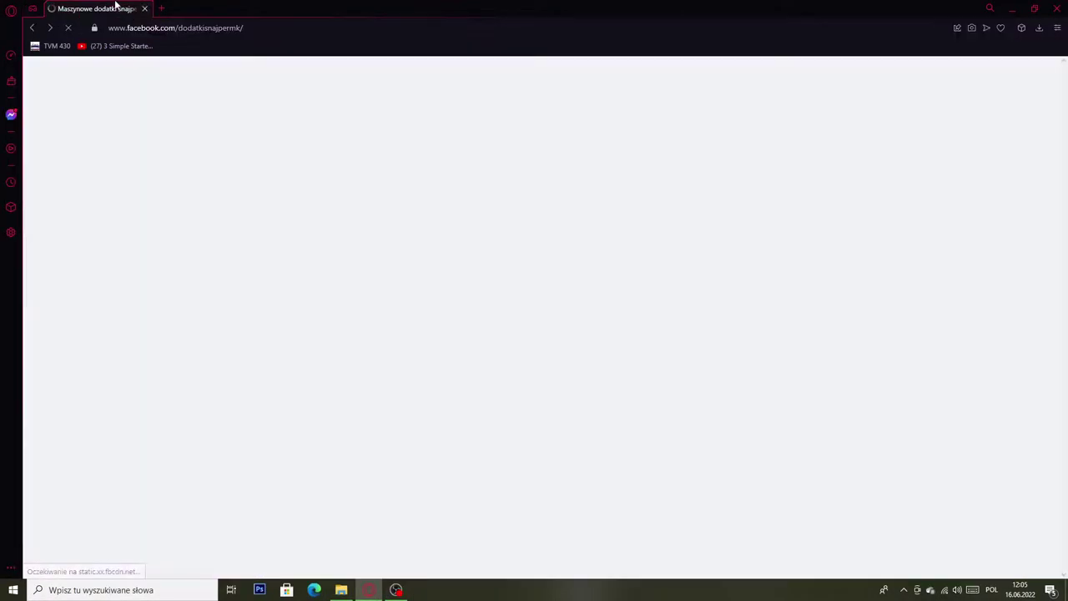
pyautogui.scroll(-5, 769, 309)
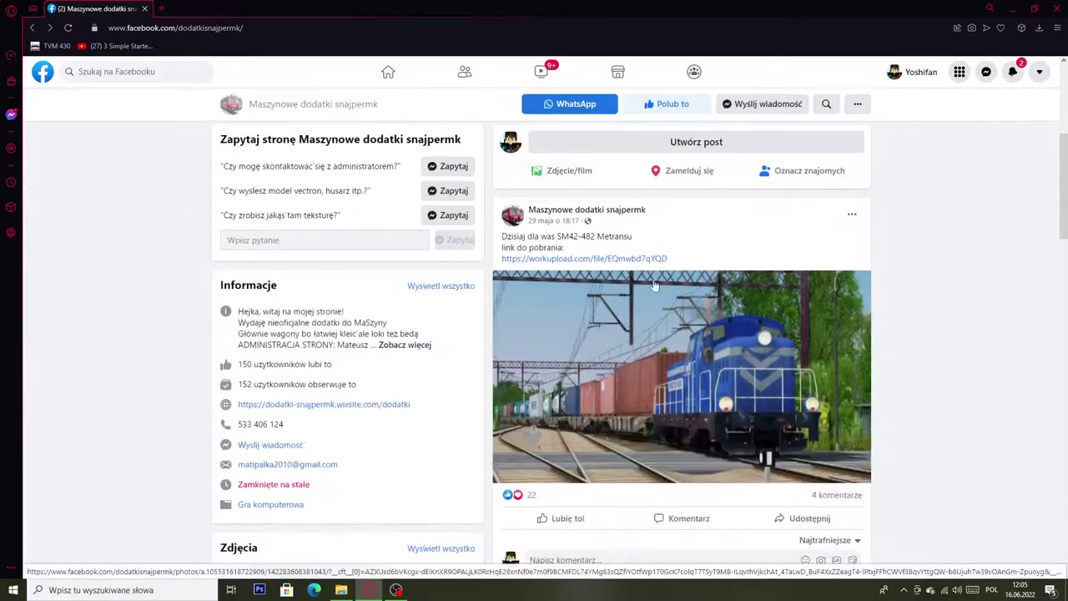
pyautogui.scroll(-15, 918, 234)
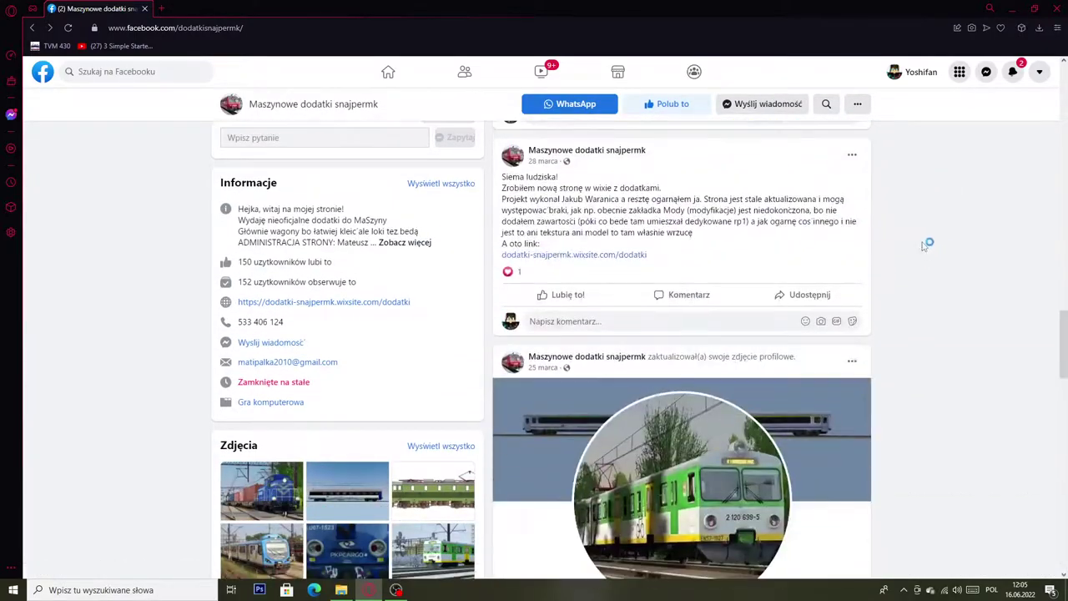
pyautogui.scroll(-9, 901, 228)
pyautogui.rightClick(906, 218)
pyautogui.scroll(-2, 918, 218)
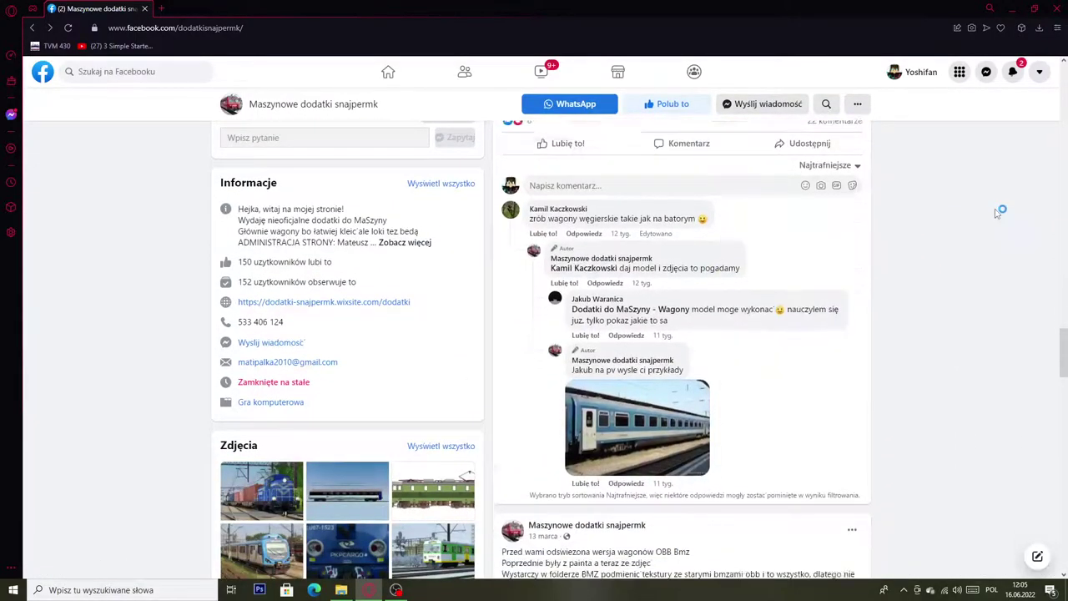
pyautogui.scroll(1, 968, 223)
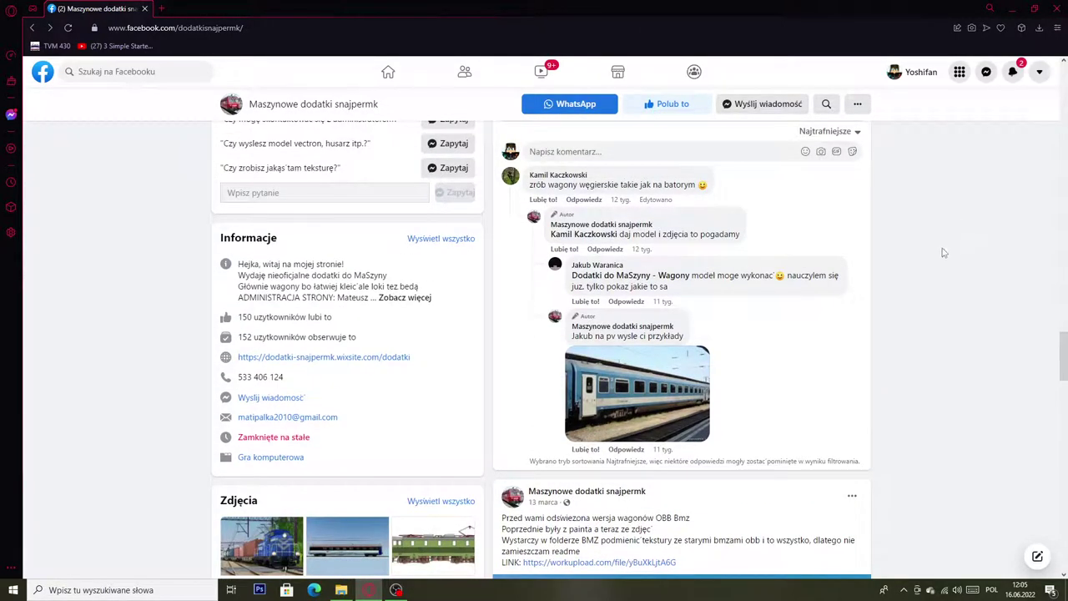
pyautogui.scroll(-5, 942, 240)
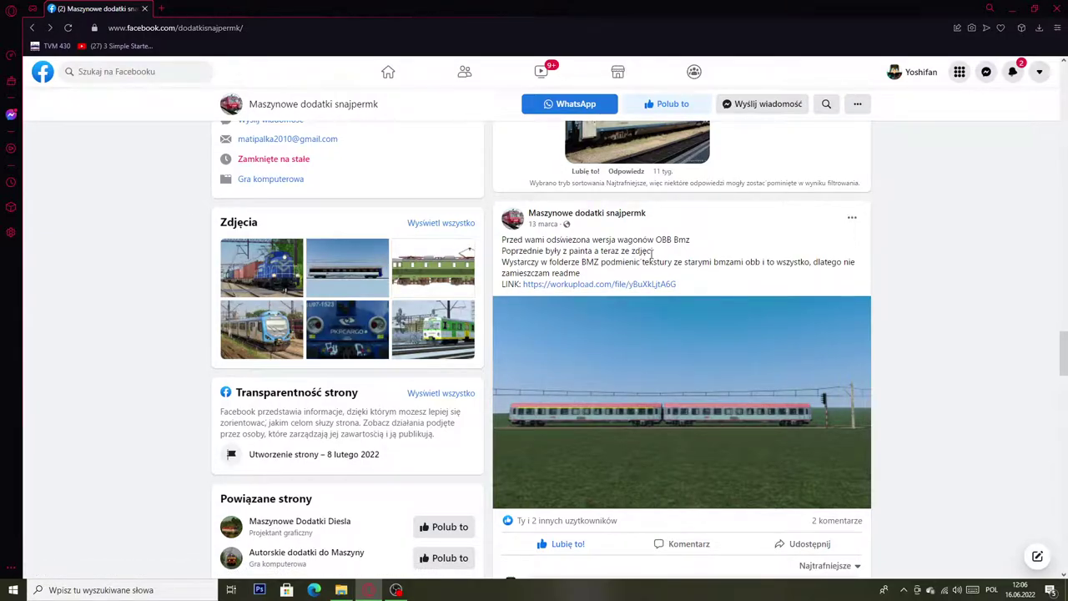
# Step: Read the post's instruction about replacing the old obb textures in the BMZ folder, highlighting its text
pyautogui.moveTo(592, 264); pyautogui.dragTo(872, 281)
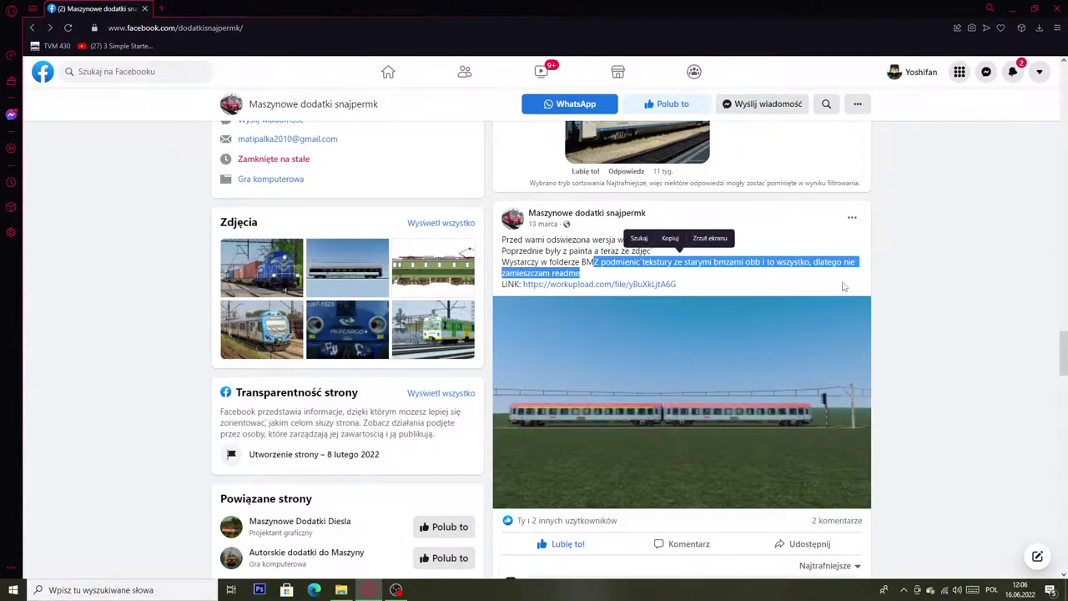
pyautogui.click(739, 264)
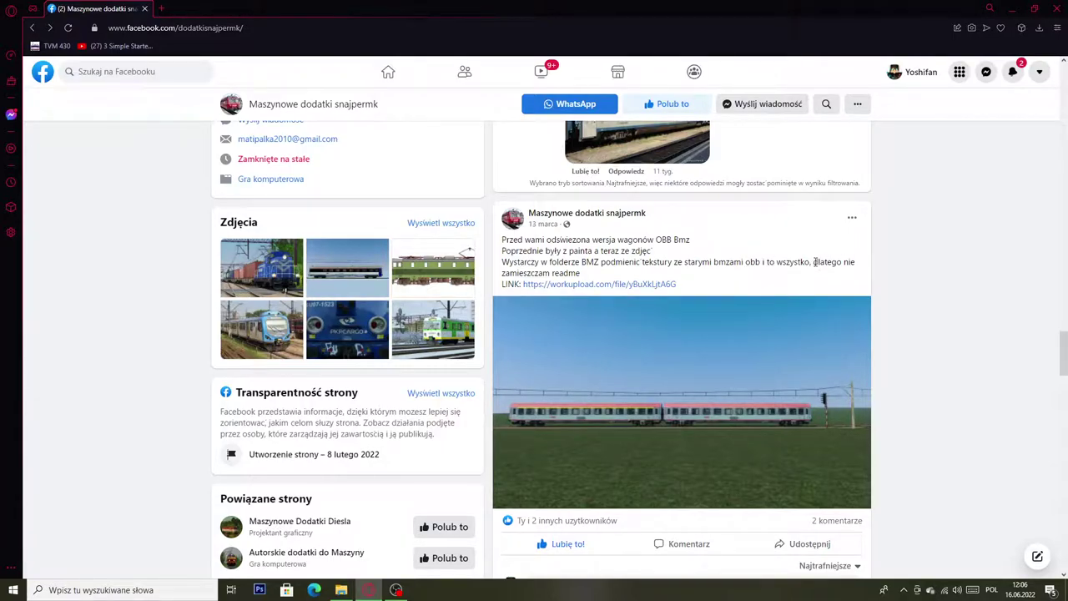
pyautogui.moveTo(813, 262); pyautogui.dragTo(843, 262)
pyautogui.click(846, 288)
# Step: Switch to File Explorer and open the dynamic folder inside the MaSzyna folder
pyautogui.click(369, 590)
pyautogui.click(341, 590)
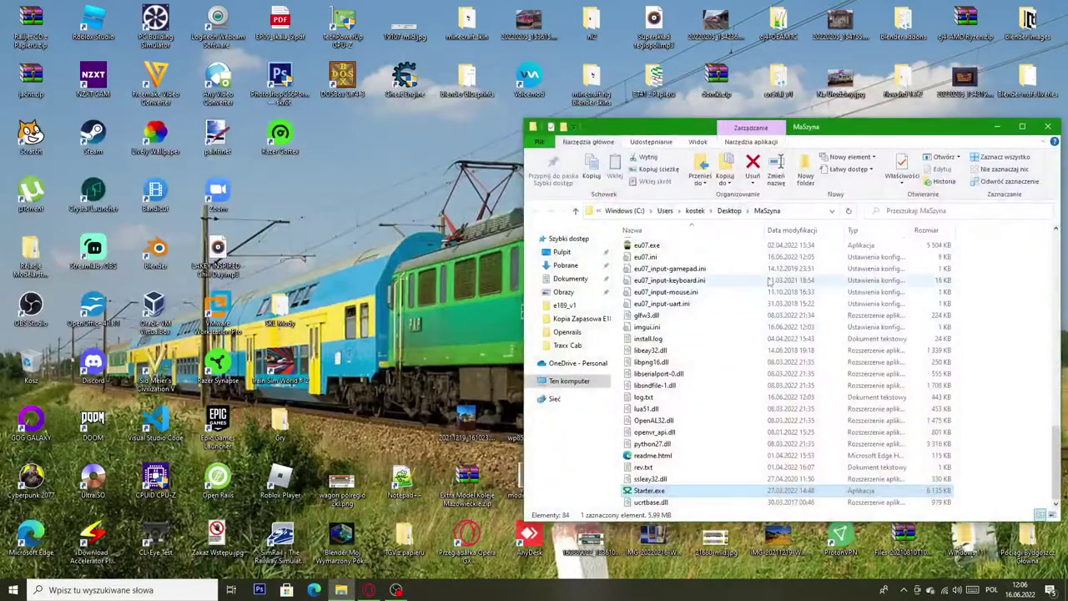
pyautogui.scroll(20, 691, 316)
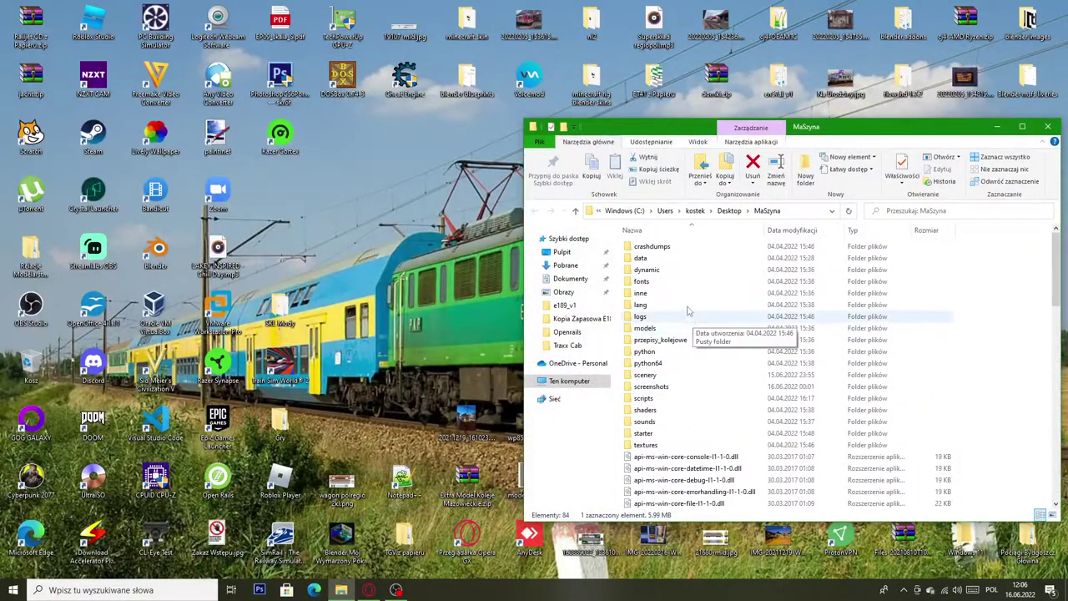
pyautogui.doubleClick(655, 269)
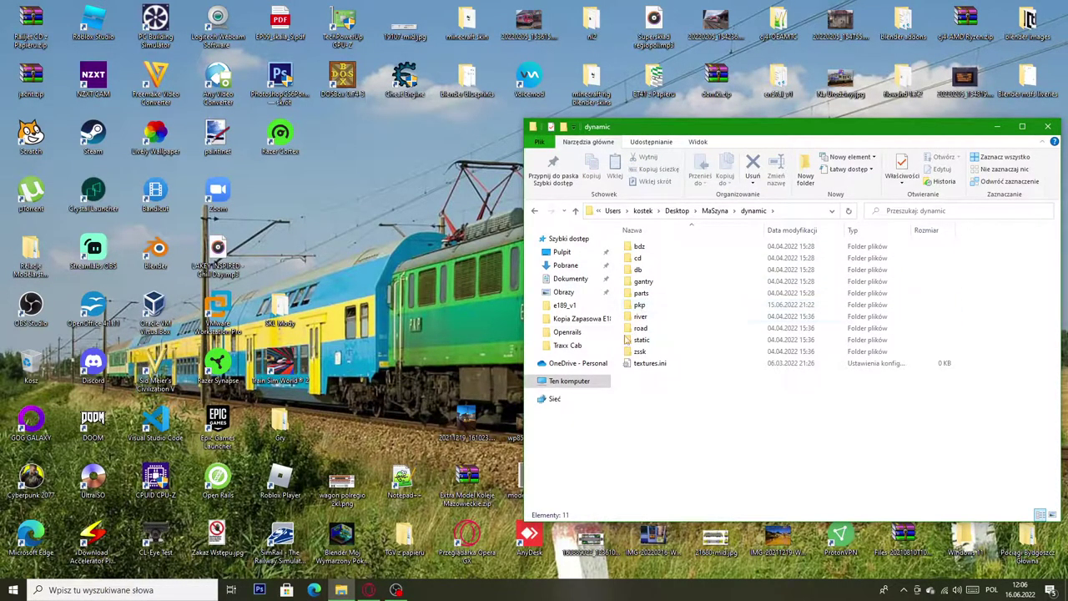
pyautogui.moveTo(349, 590)
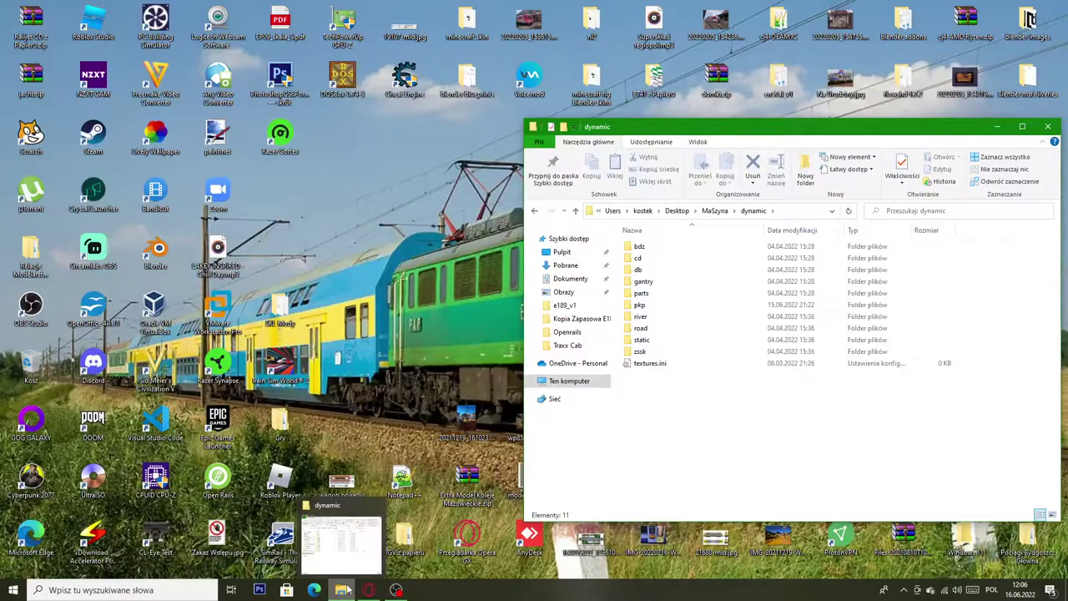
pyautogui.click(643, 307)
pyautogui.doubleClick(644, 309)
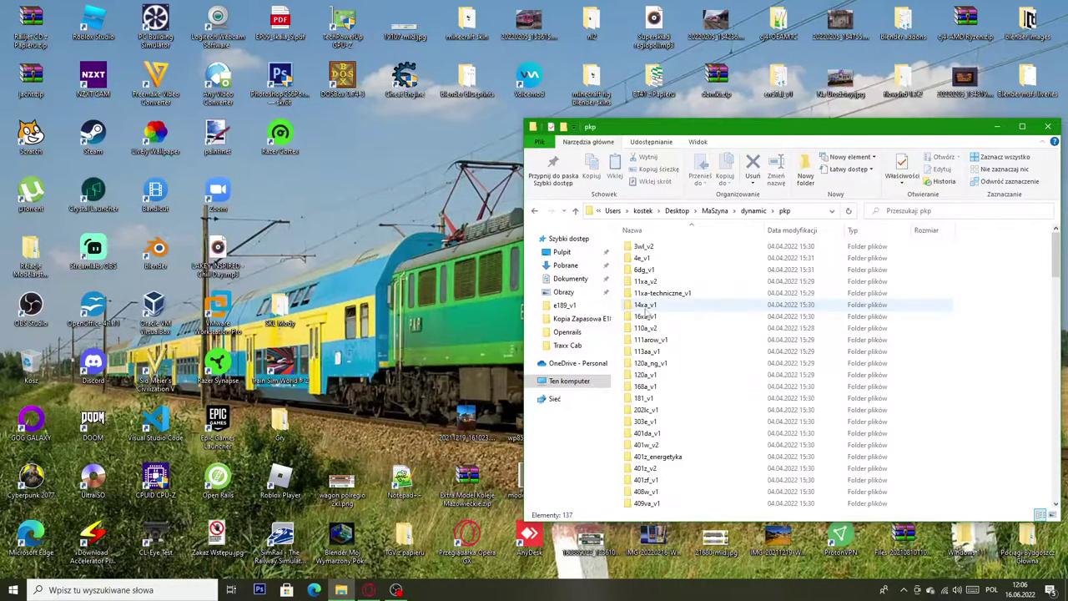
pyautogui.click(575, 210)
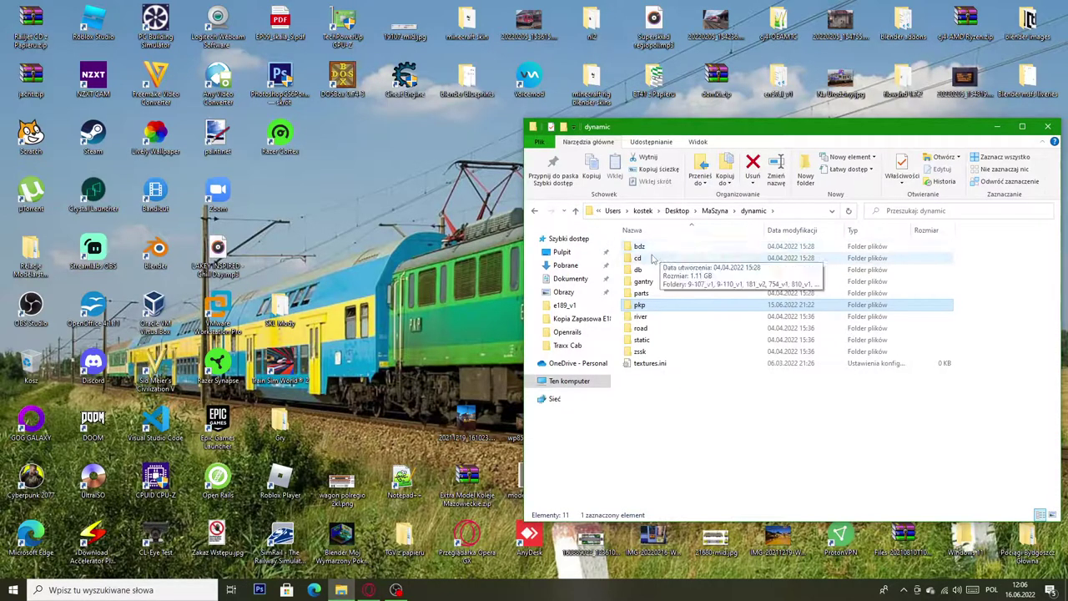
# Step: Open the cd\bmz_v2 folder, examine the texture entries in its textures.txt file, and close the file
pyautogui.doubleClick(651, 259)
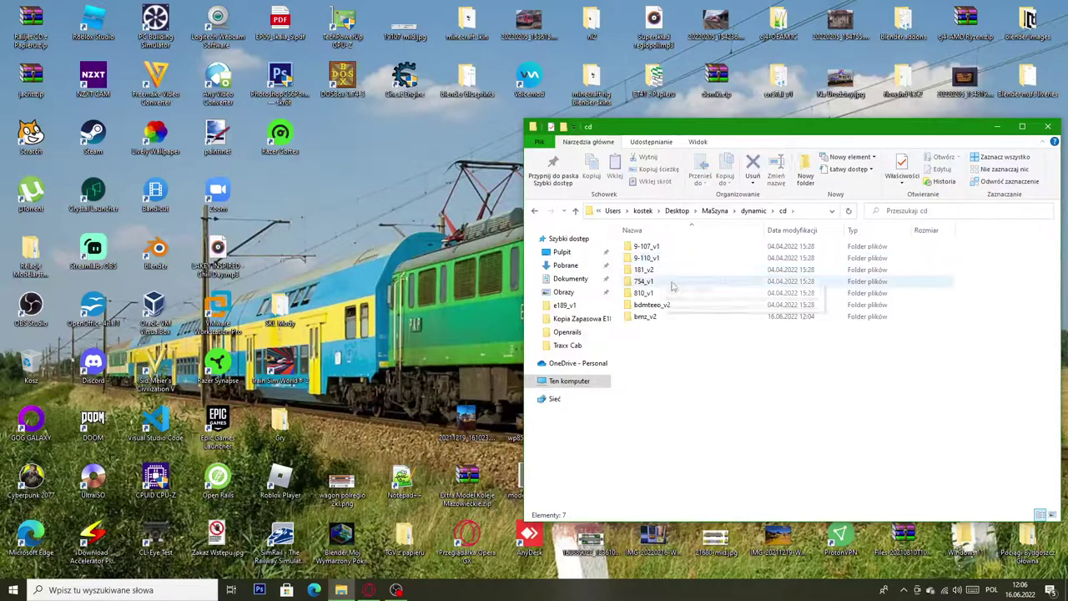
pyautogui.doubleClick(651, 316)
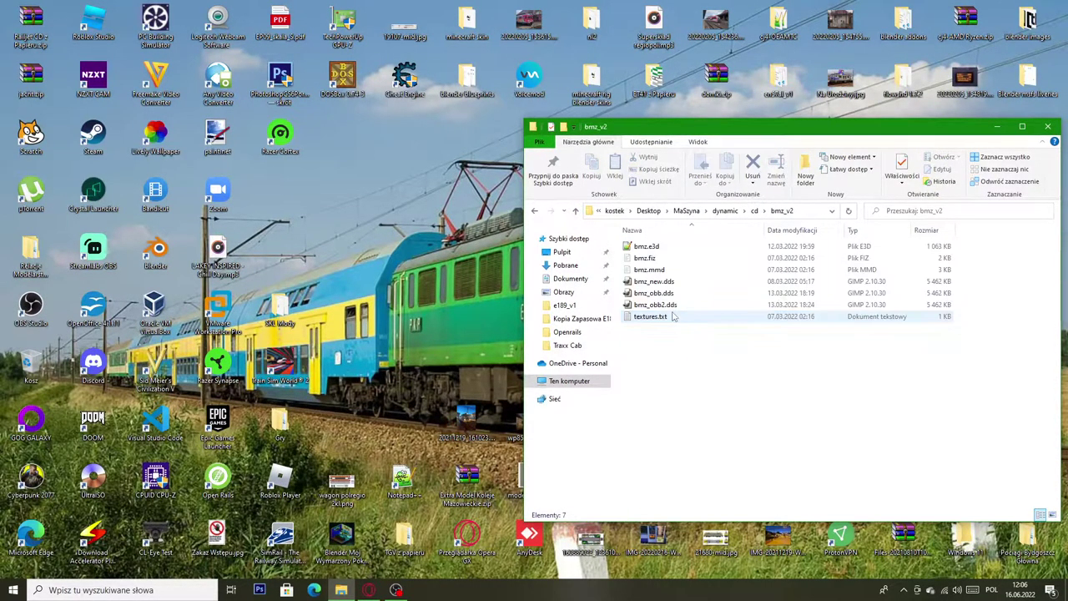
pyautogui.click(663, 281)
pyautogui.doubleClick(663, 317)
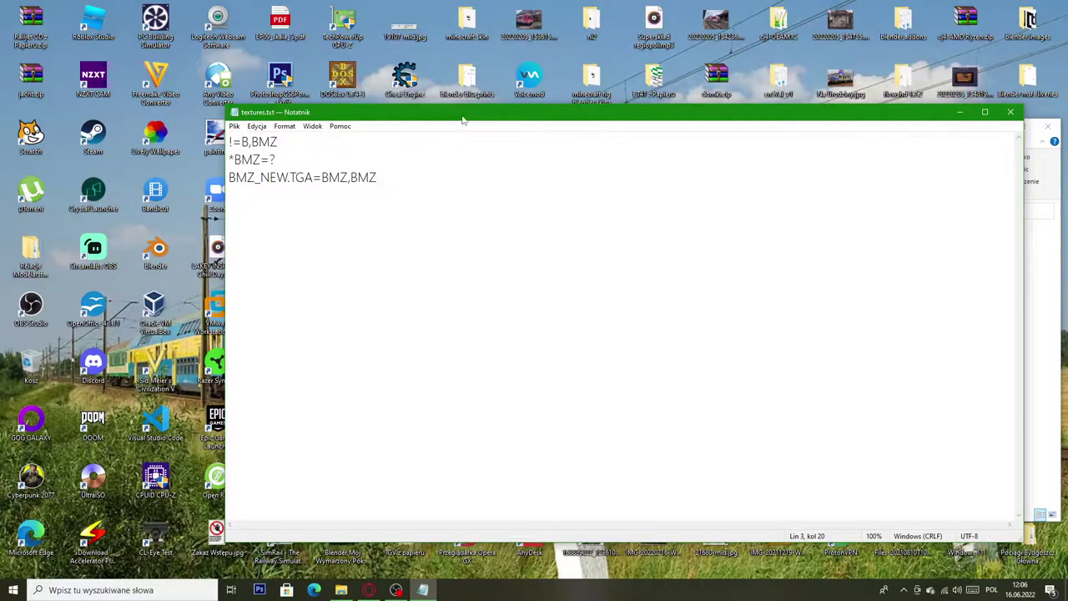
pyautogui.moveTo(463, 120); pyautogui.dragTo(766, 371)
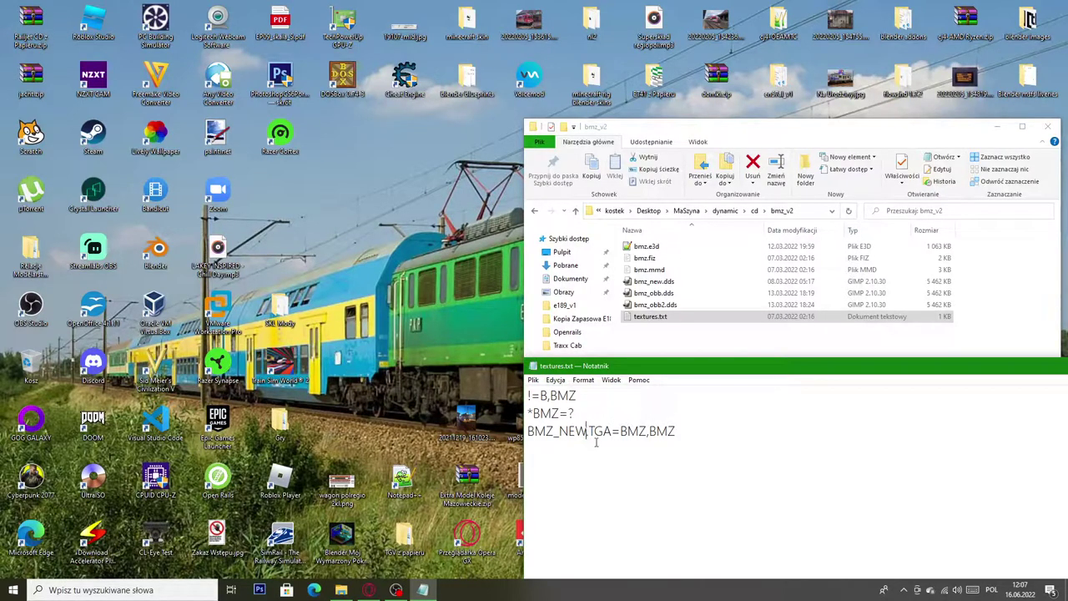
pyautogui.moveTo(636, 369); pyautogui.dragTo(2, 208)
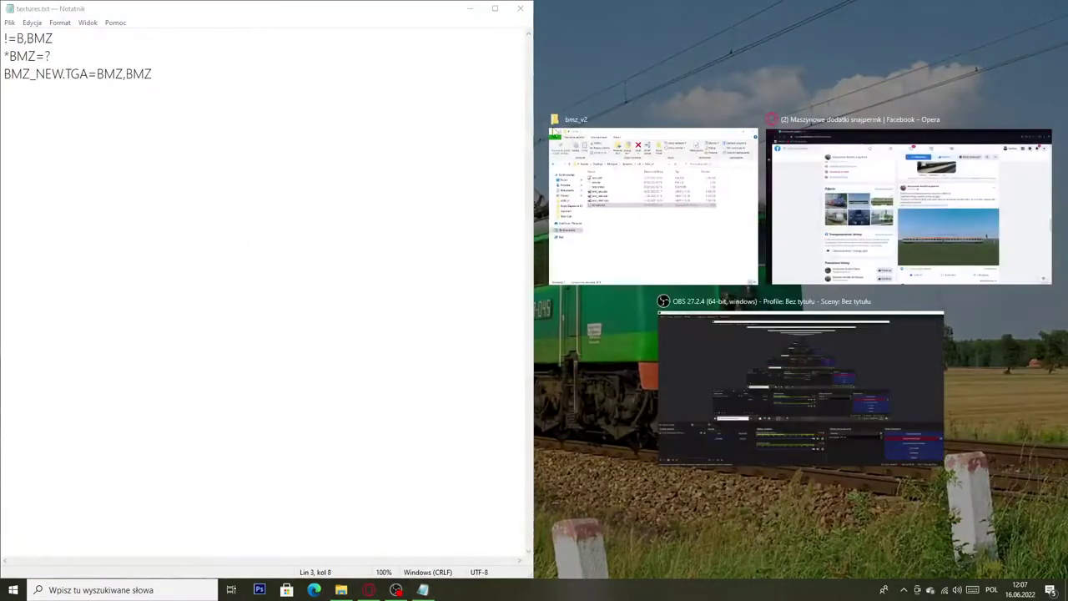
pyautogui.click(520, 8)
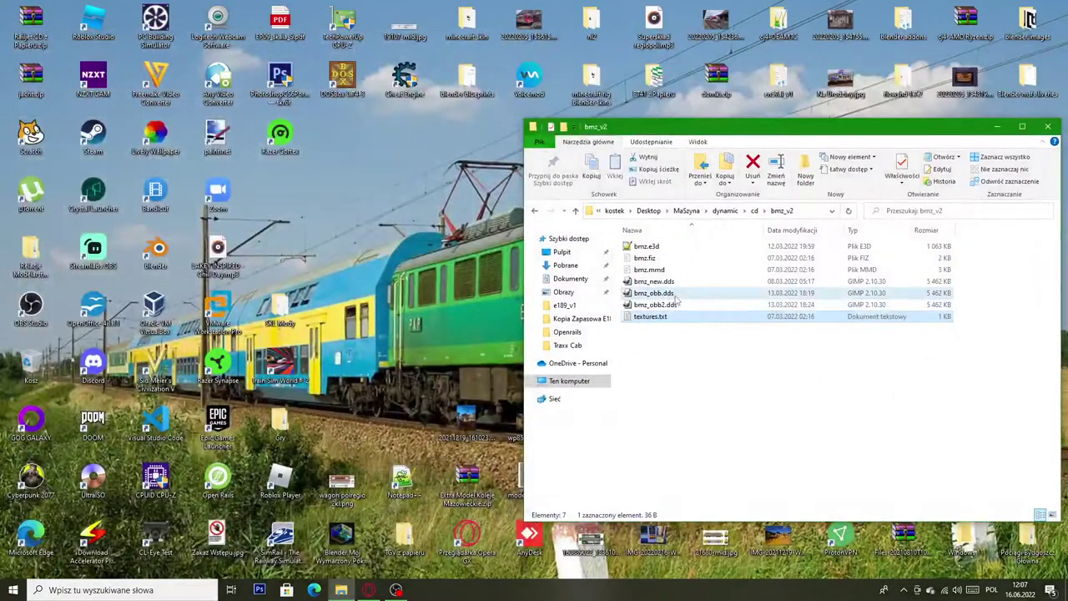
# Step: Open bmz.fiz from the bmz_v2 folder to examine the coach parameters, close it, and select bmz.mmd
pyautogui.click(655, 293)
pyautogui.doubleClick(674, 260)
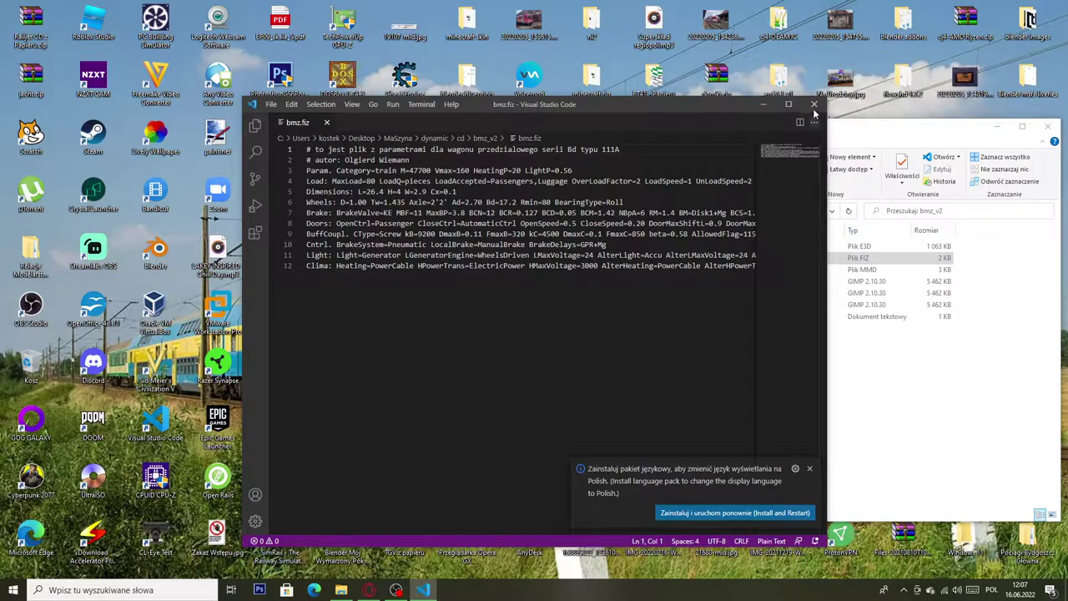
pyautogui.click(814, 105)
pyautogui.click(816, 272)
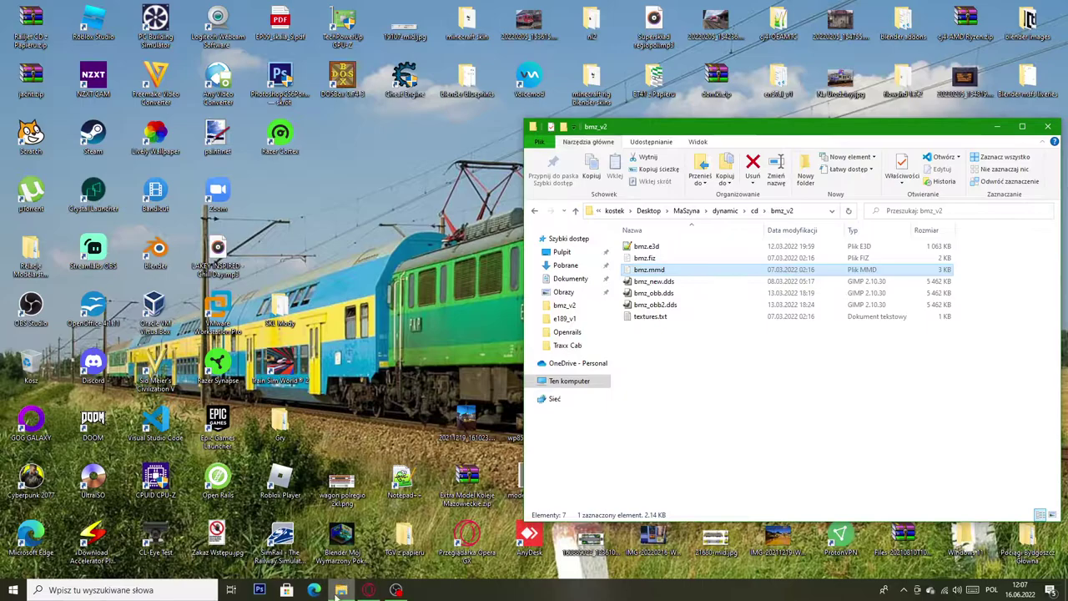
# Step: Switch back to the Opera browser and find the 16 February post about the CD and OBB coaches on the Facebook page
pyautogui.click(369, 590)
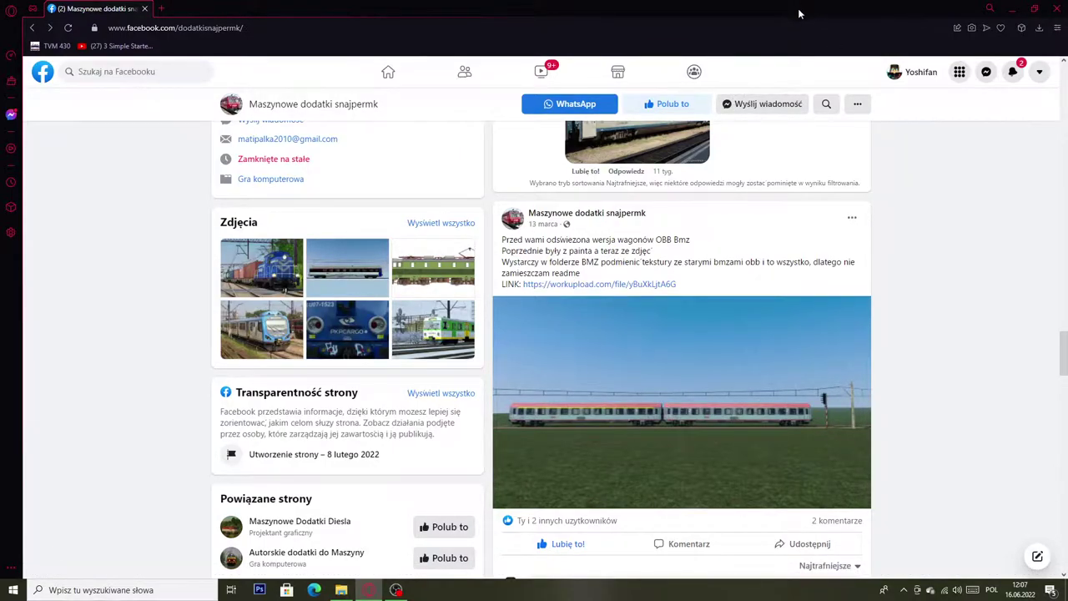
pyautogui.click(341, 590)
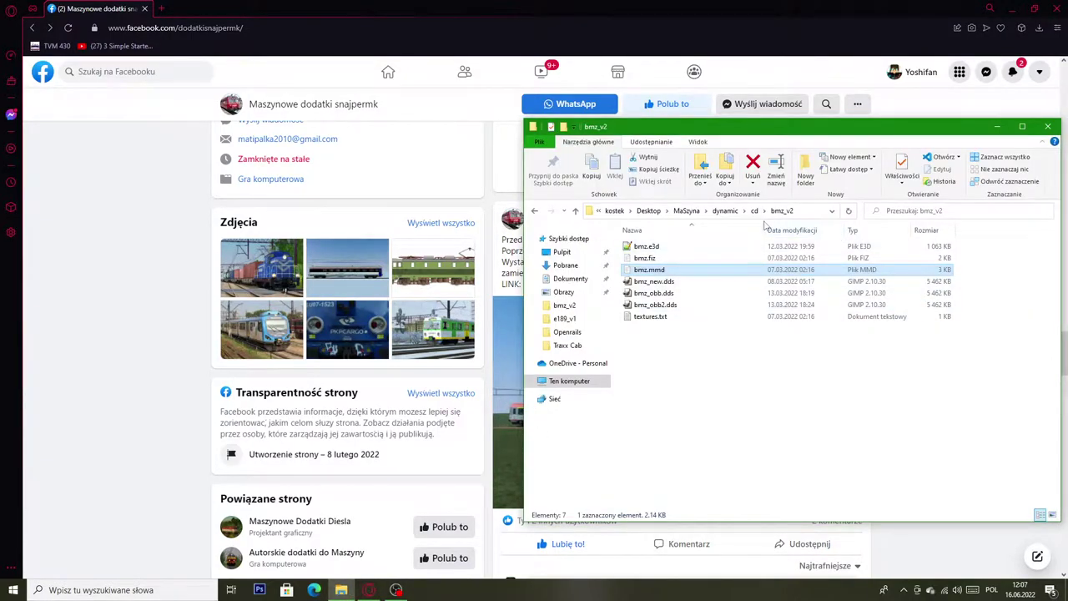
pyautogui.click(505, 288)
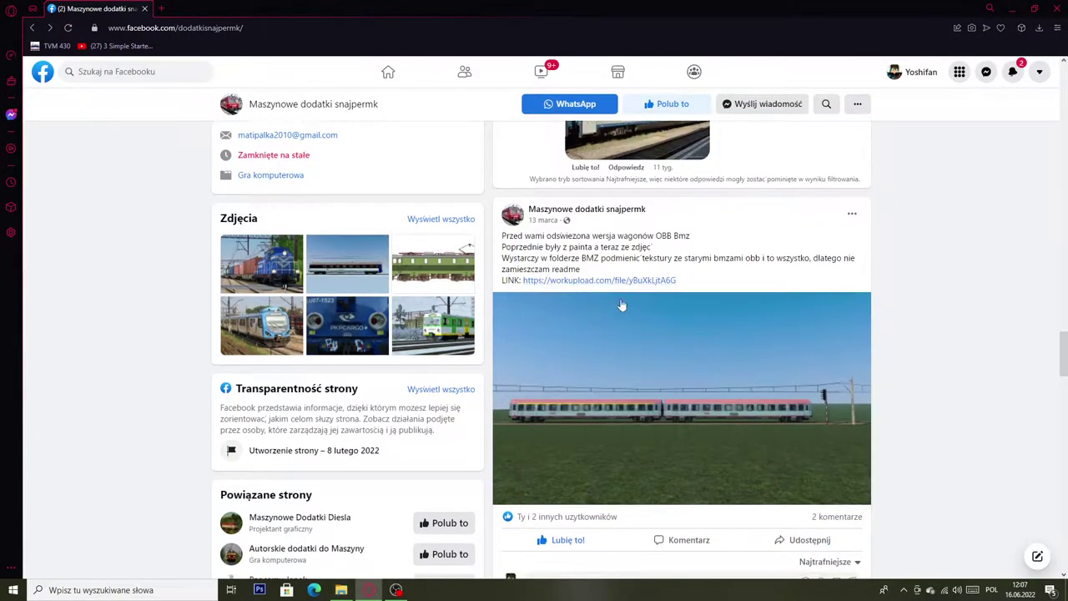
pyautogui.scroll(-2, 676, 322)
pyautogui.scroll(-12, 676, 322)
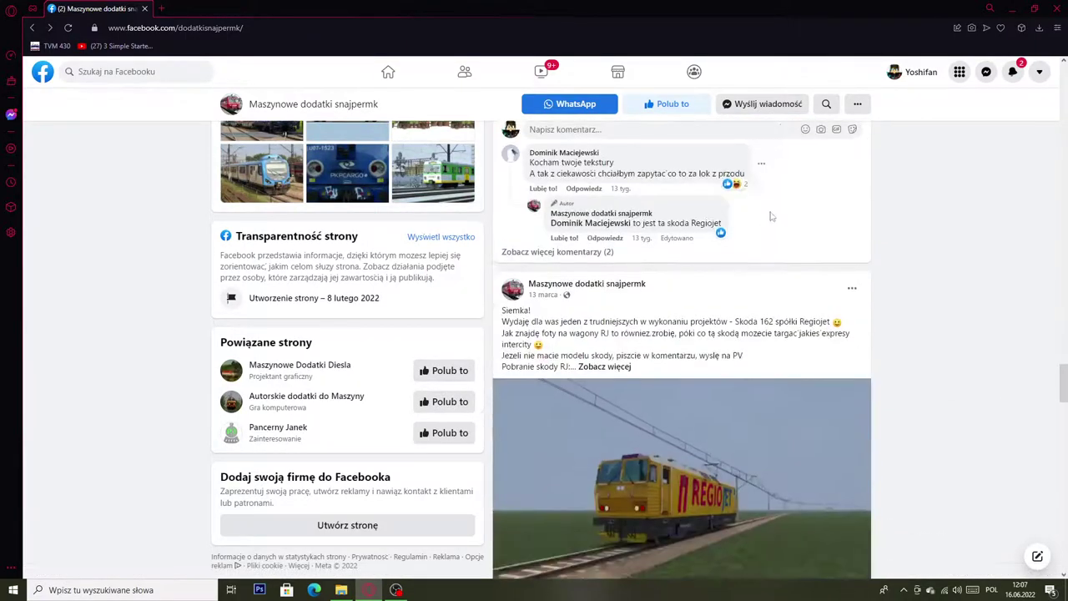
pyautogui.scroll(-12, 789, 217)
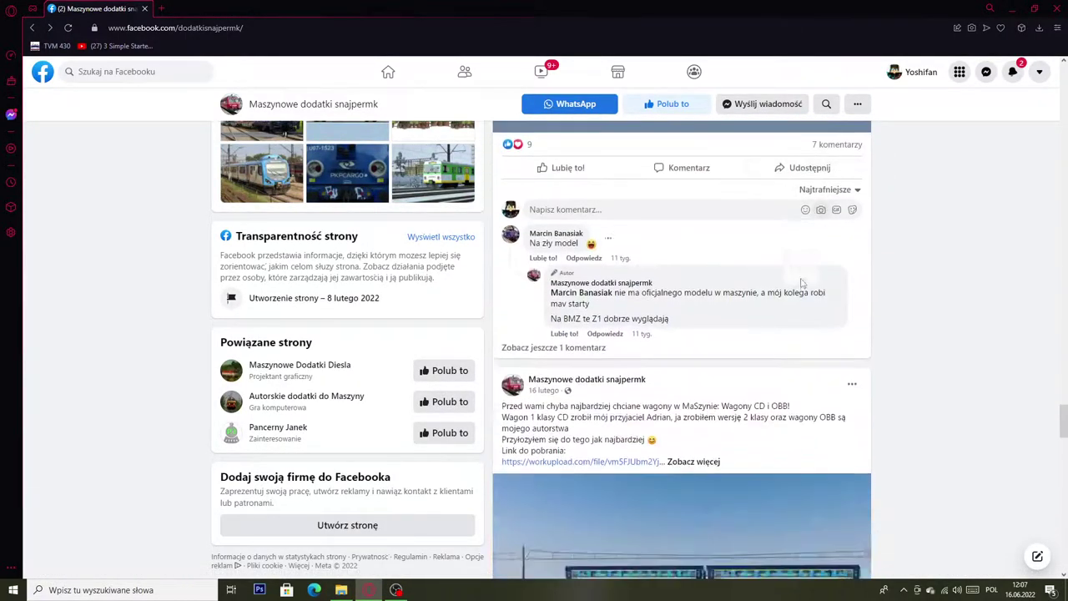
pyautogui.scroll(-4, 815, 274)
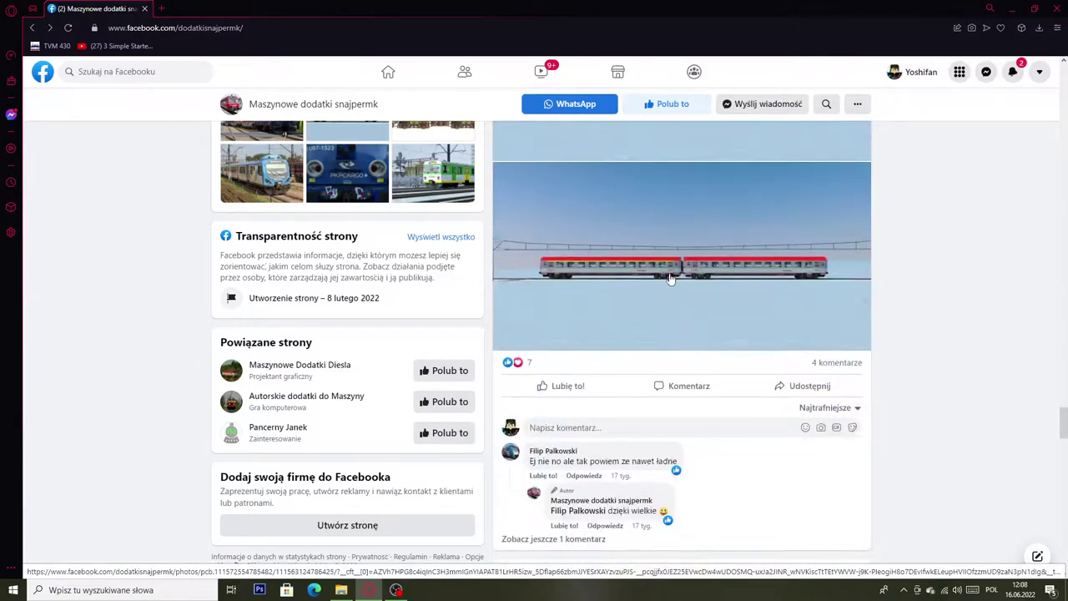
# Step: View the post's enlarged coach photos, starting with the red and grey ÖBB coaches, and close the photo viewer
pyautogui.click(670, 278)
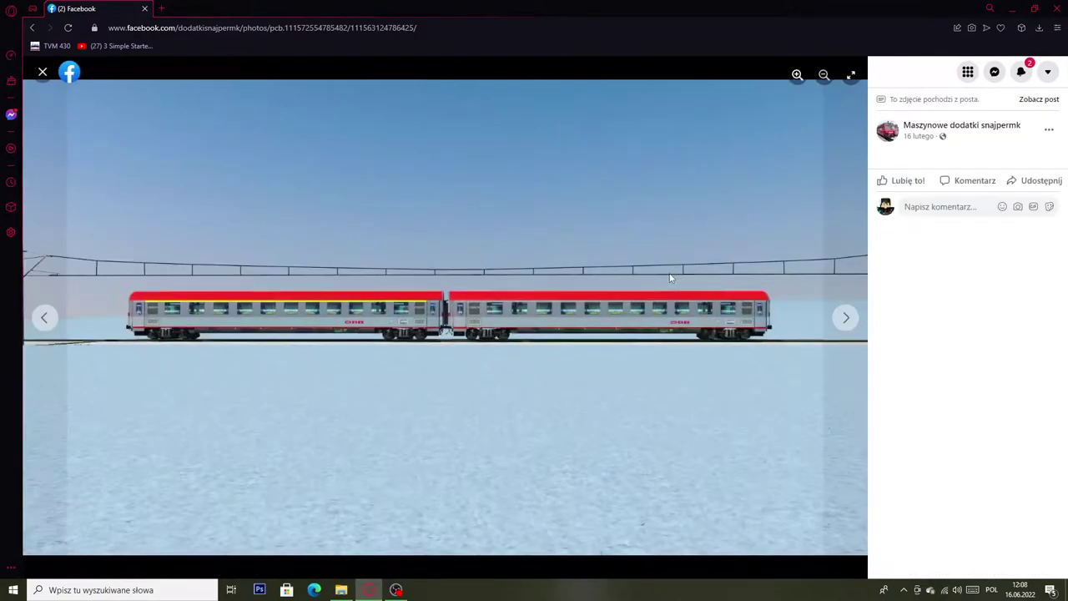
pyautogui.click(849, 319)
pyautogui.click(849, 319)
pyautogui.click(848, 319)
pyautogui.click(853, 319)
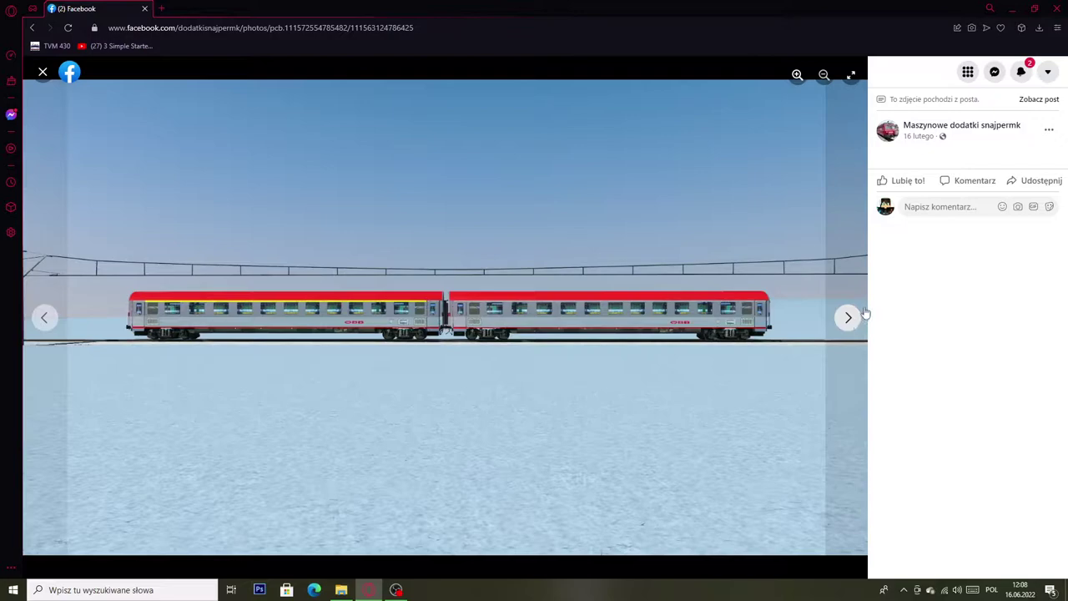
pyautogui.click(43, 72)
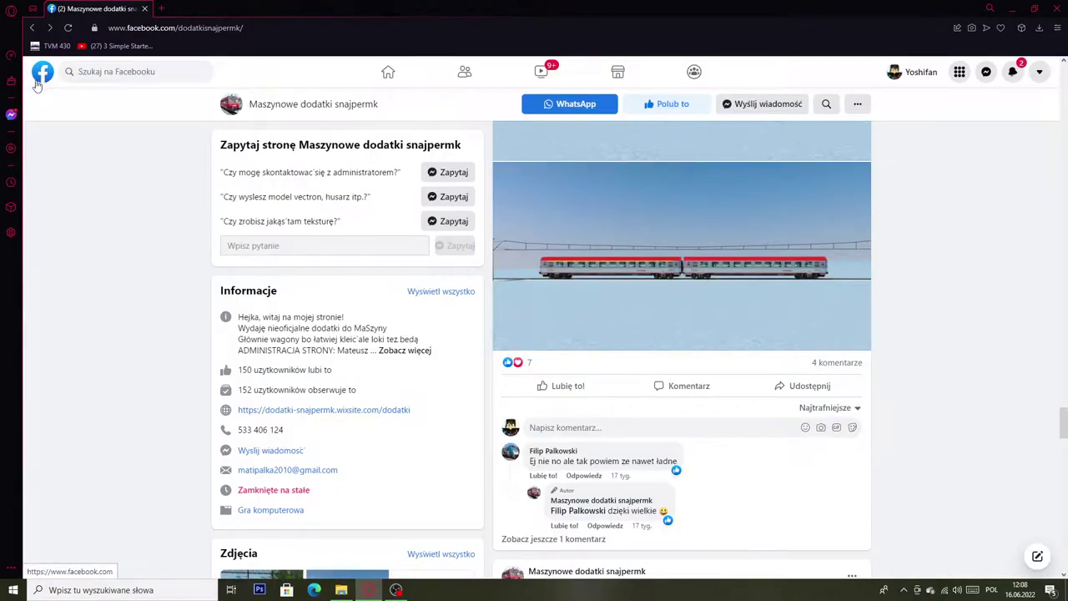
# Step: Expand the full text of the 16 February post about the CD and OBB coaches to show its download link and readme note
pyautogui.scroll(4, 436, 238)
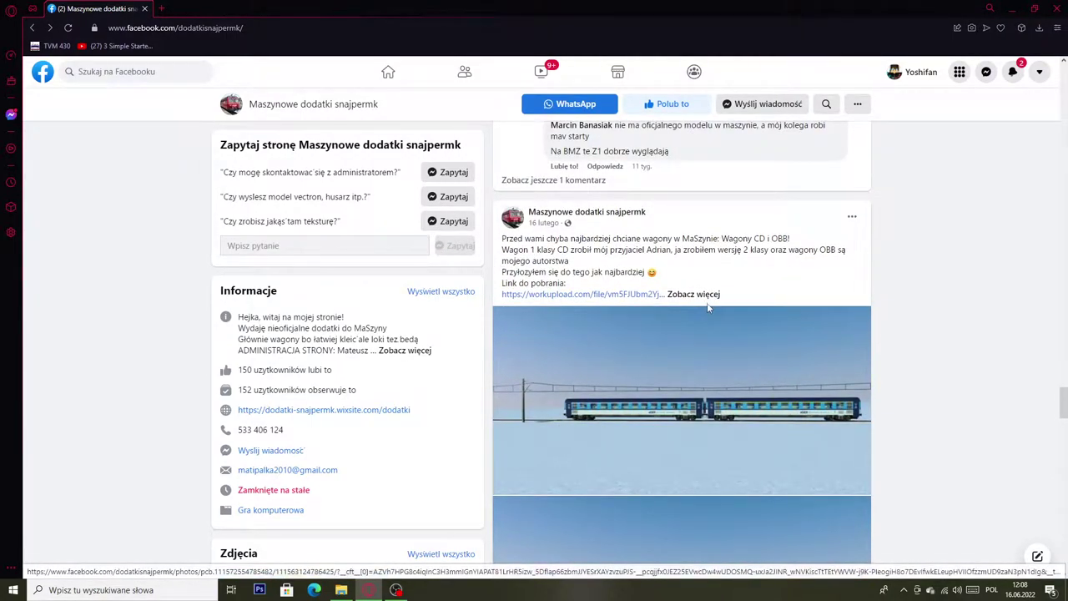
pyautogui.scroll(-3, 734, 195)
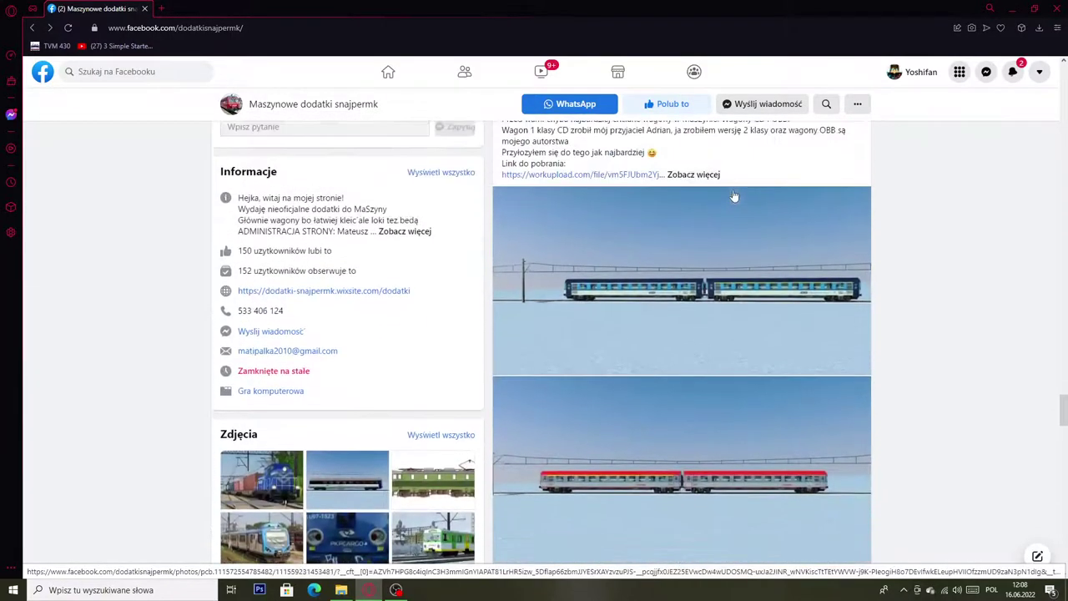
pyautogui.scroll(1, 714, 230)
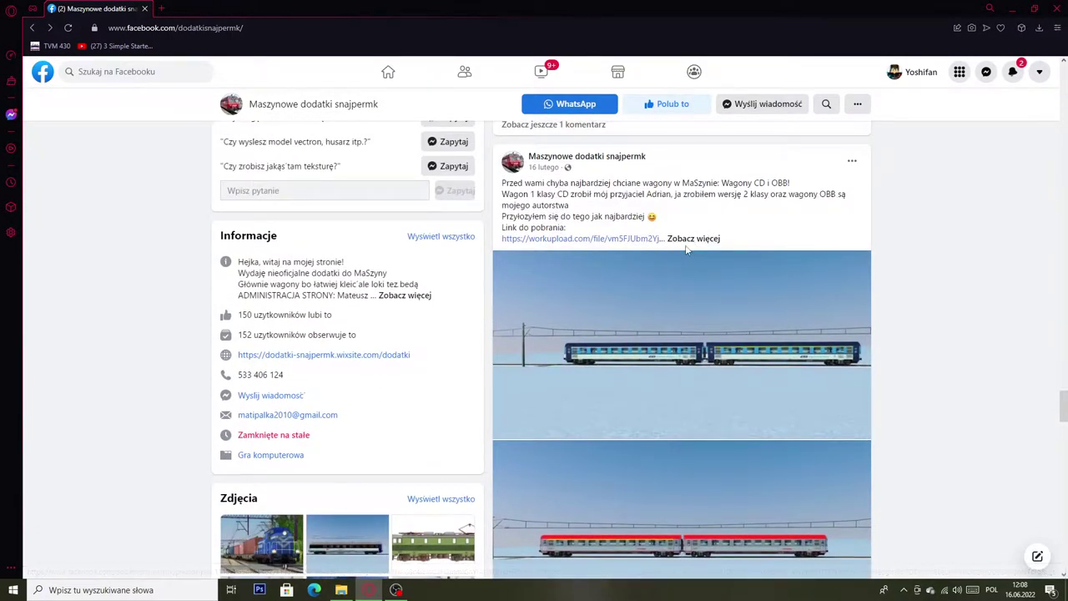
pyautogui.click(691, 239)
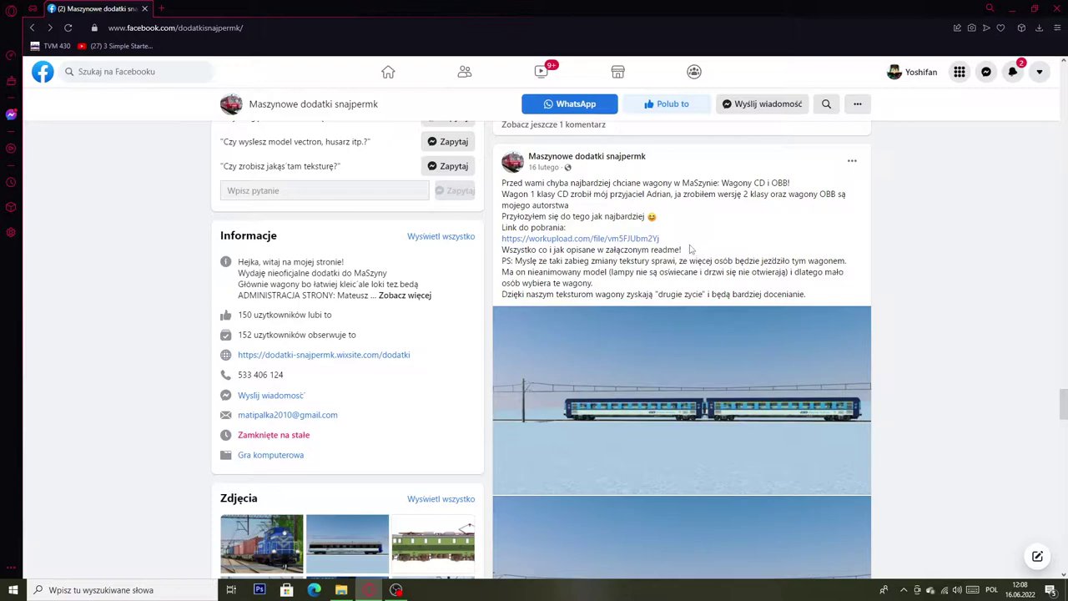